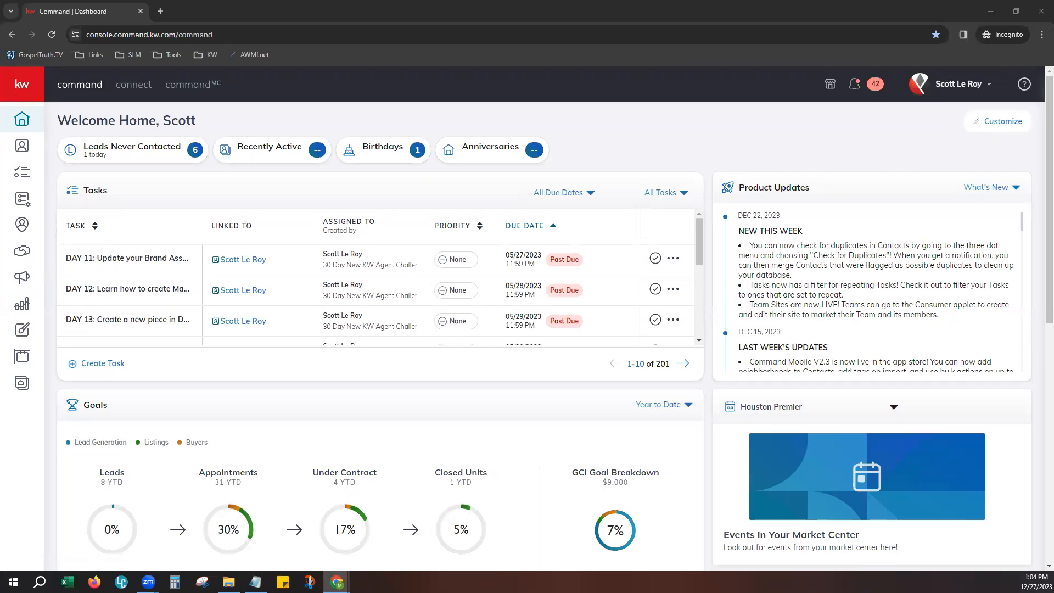
- Open the account settings and find the Command Email entry with its monthly send allowance under Email Services
left_click(30, 92)
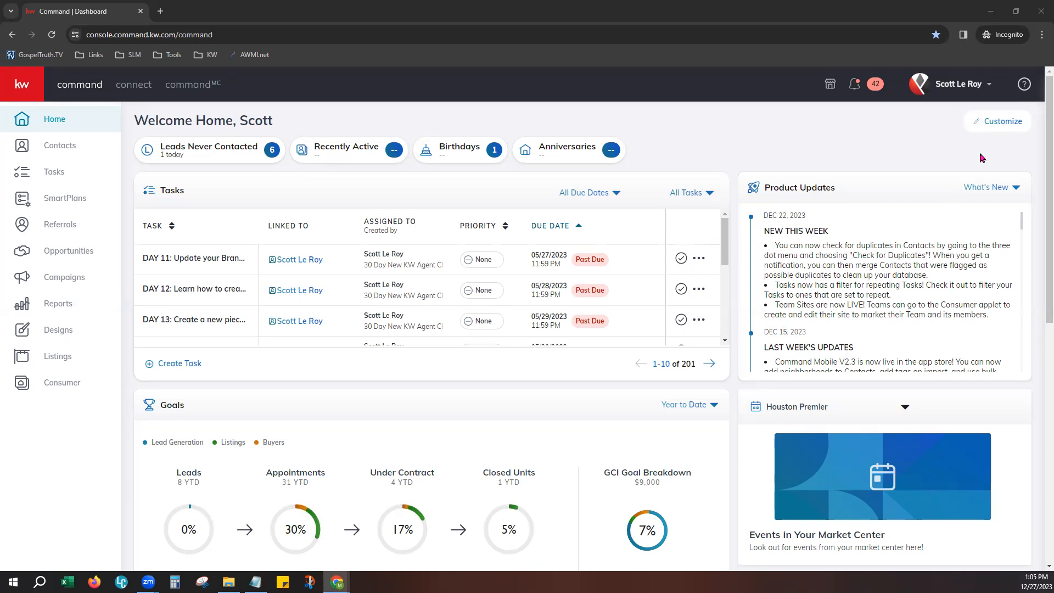
left_click(928, 87)
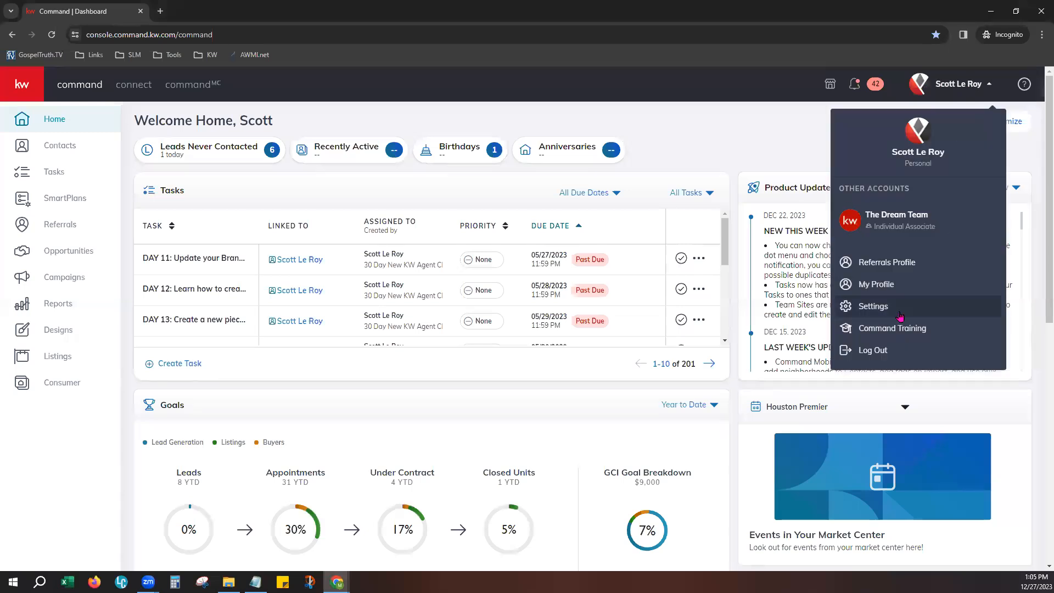
left_click(875, 312)
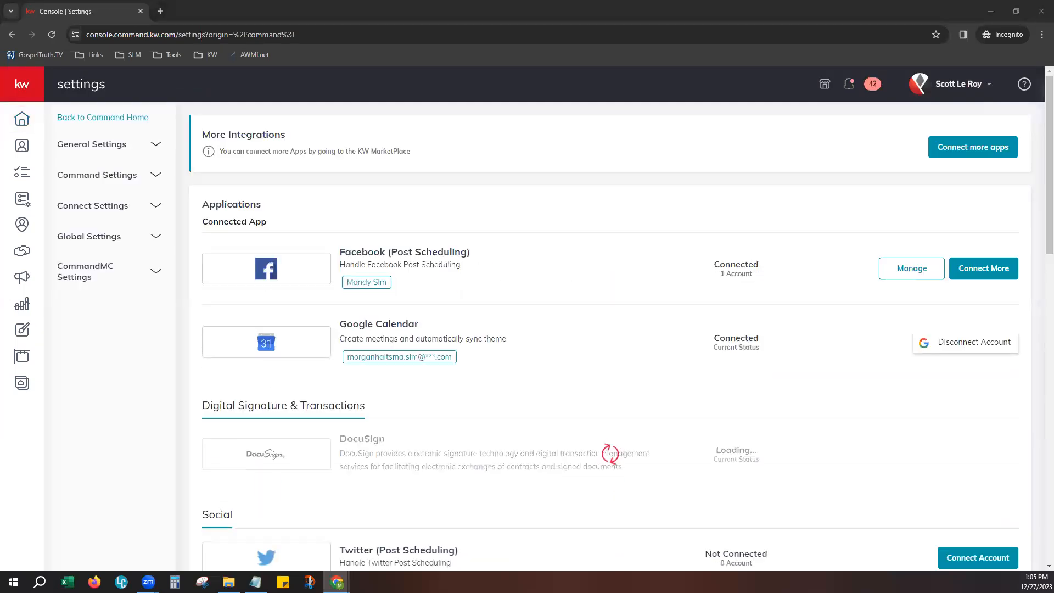
scroll(773, 400, "down", 12)
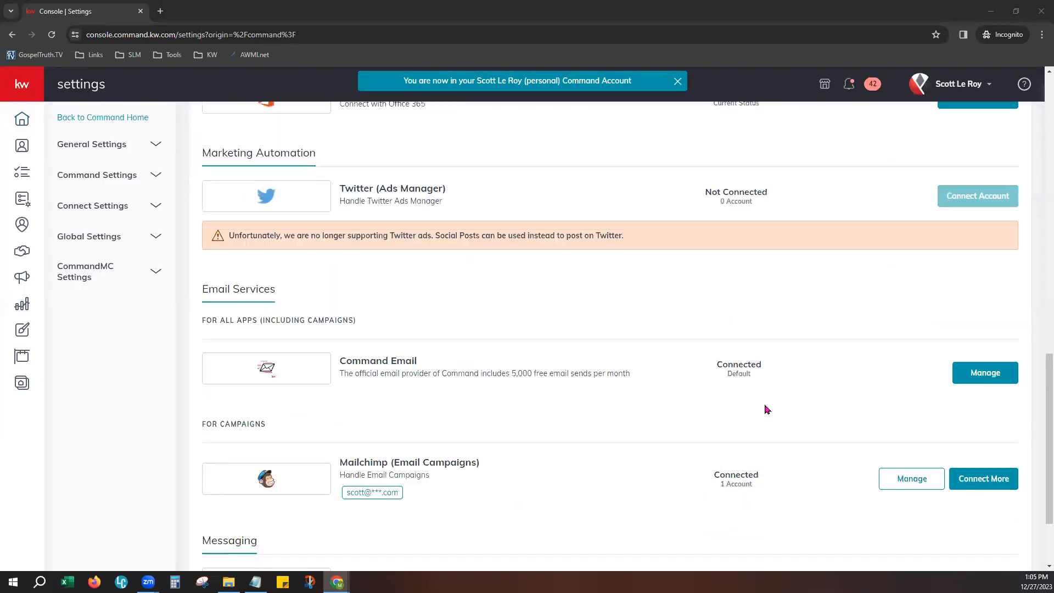
scroll(767, 409, "down", 2)
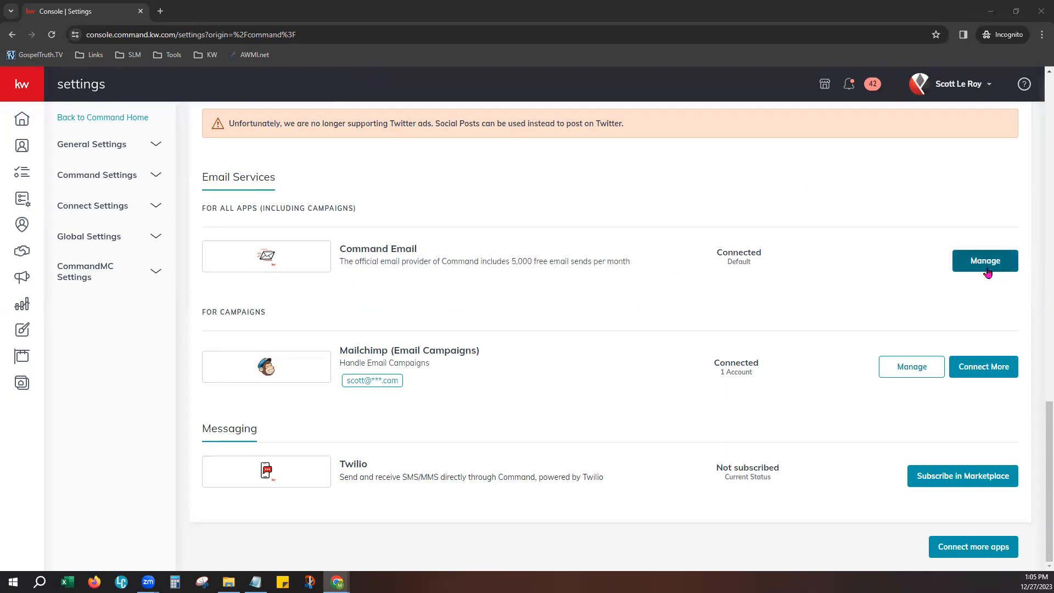
left_click_drag(513, 255, 630, 262)
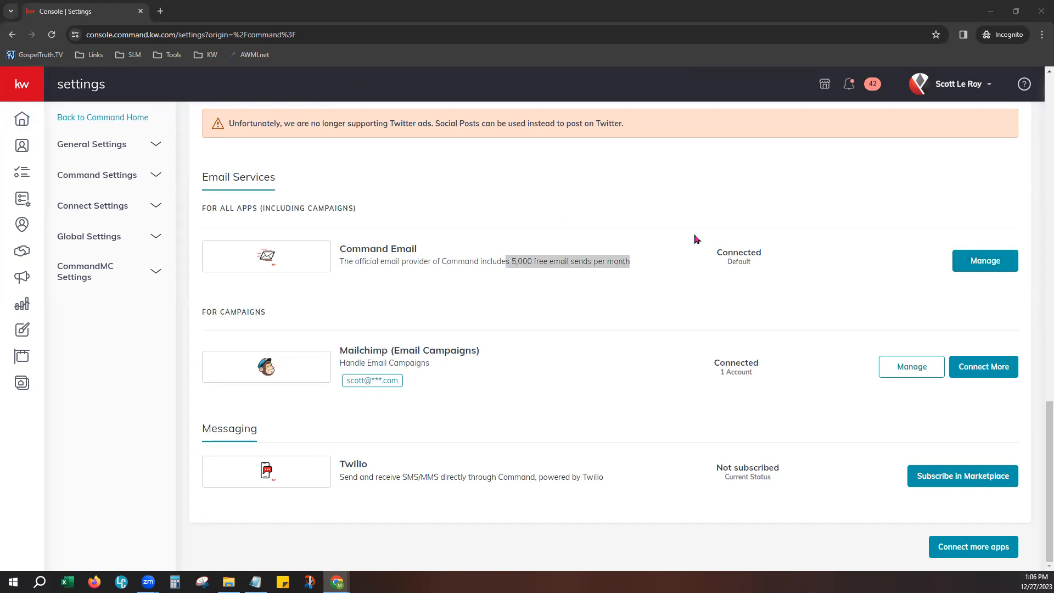
- Review the sender name, reply-to email and monthly usage in the Command Email configuration, and close it without changes
left_click(981, 269)
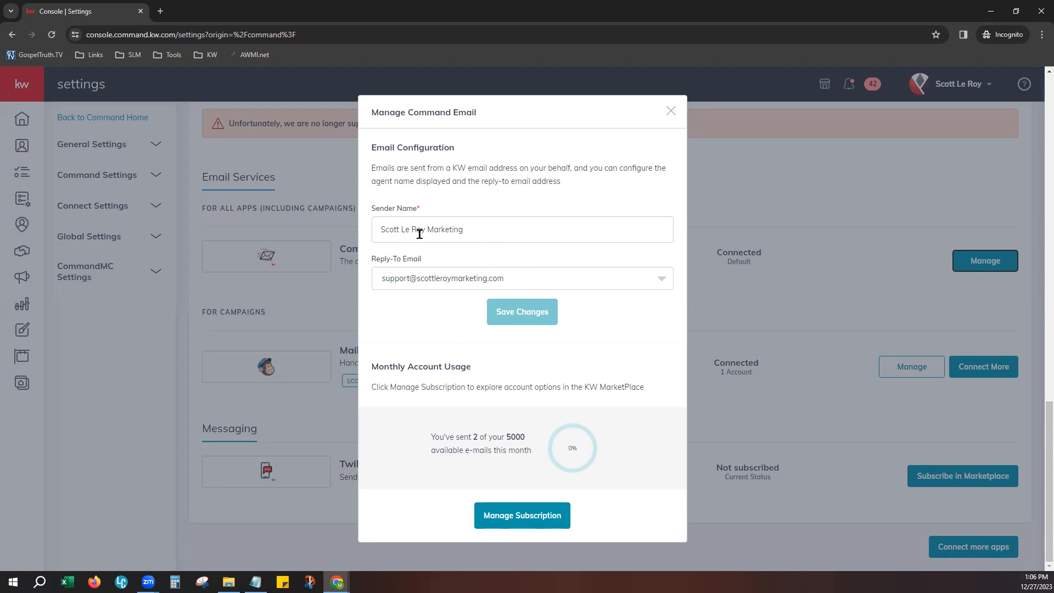
left_click_drag(376, 227, 479, 234)
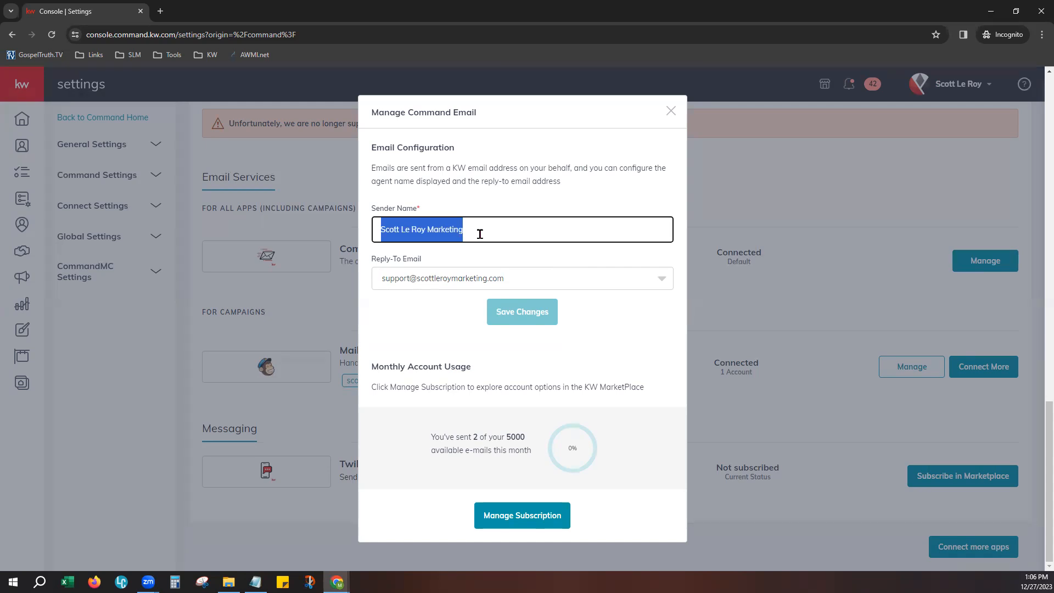
left_click(483, 248)
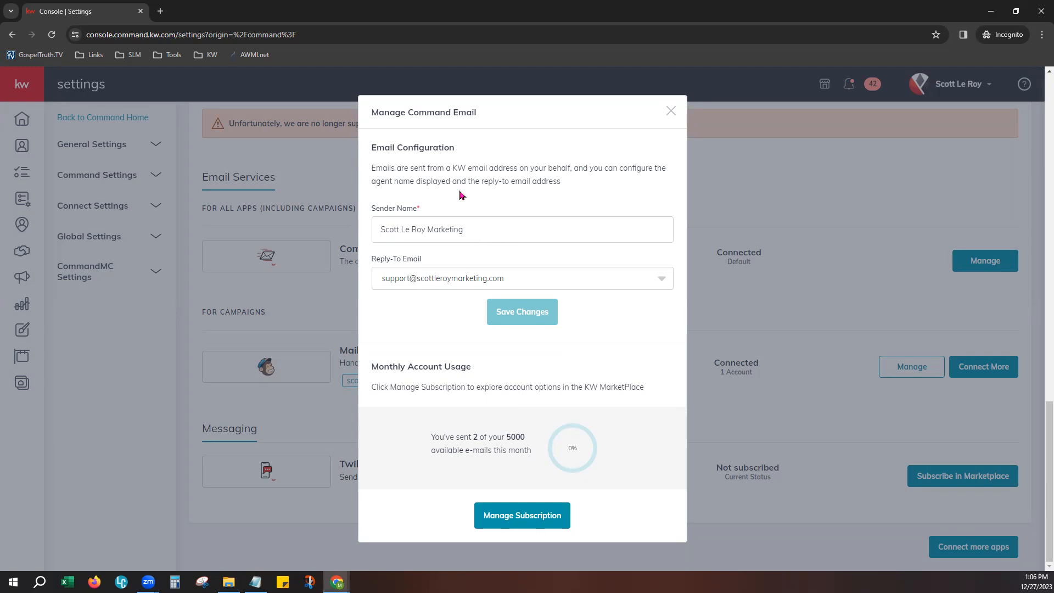
left_click(485, 281)
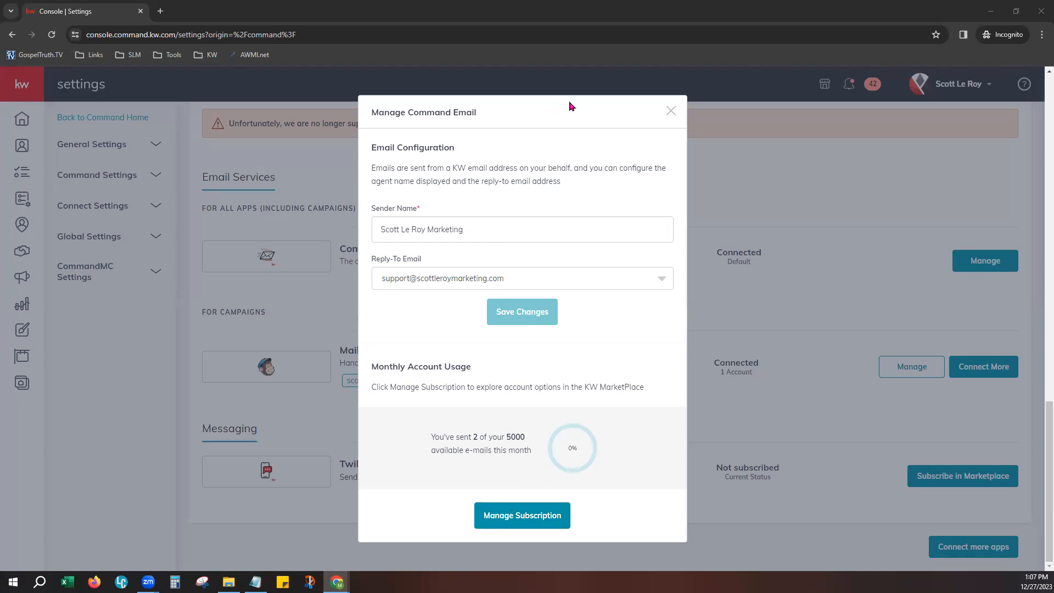
left_click(671, 112)
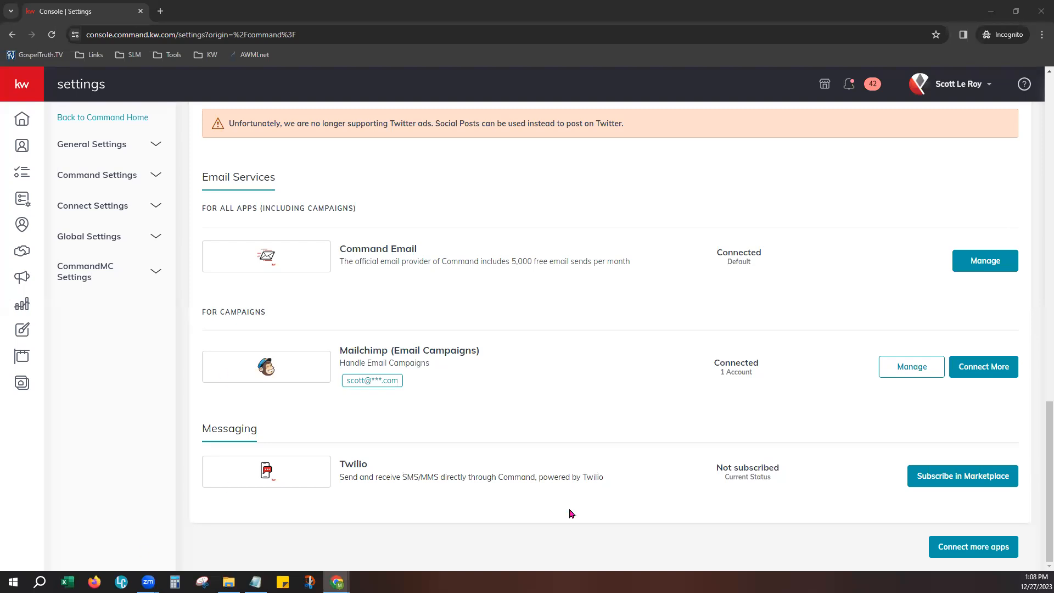
- Open the Marketing Profile page within the Connect settings
left_click_drag(339, 463, 379, 466)
left_click(68, 206)
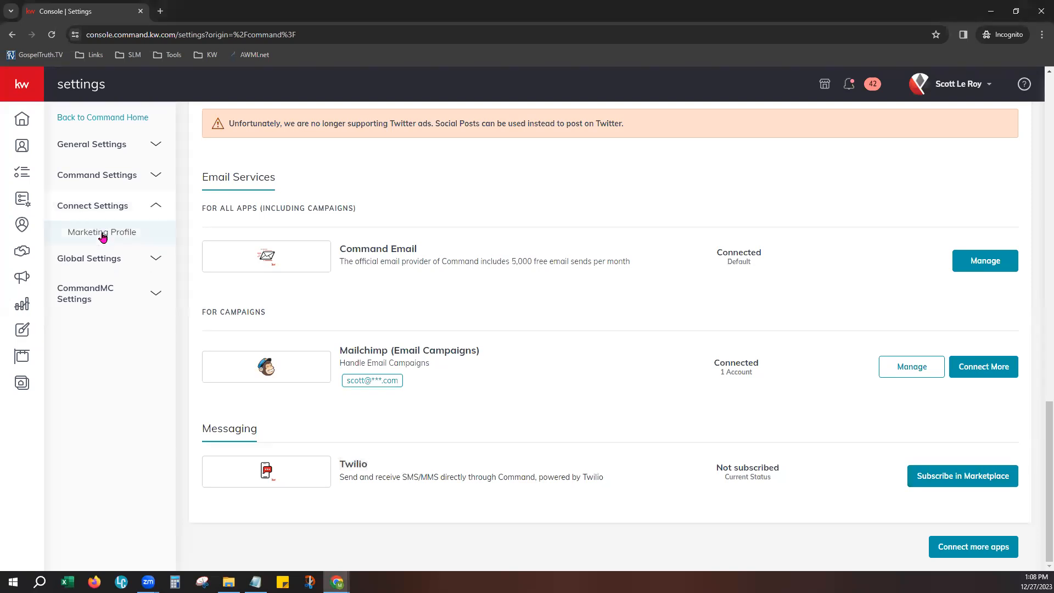
left_click(102, 233)
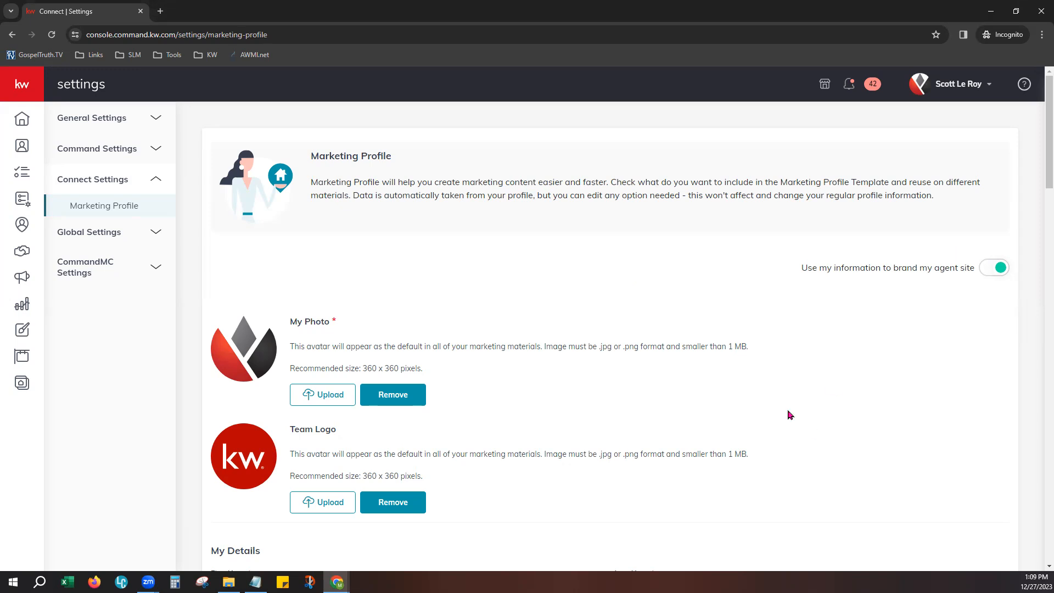
- Examine the Marketing Profile from the photo and team logo through personal details, bio, contact fields and brokerage information
scroll(816, 423, "down", 4)
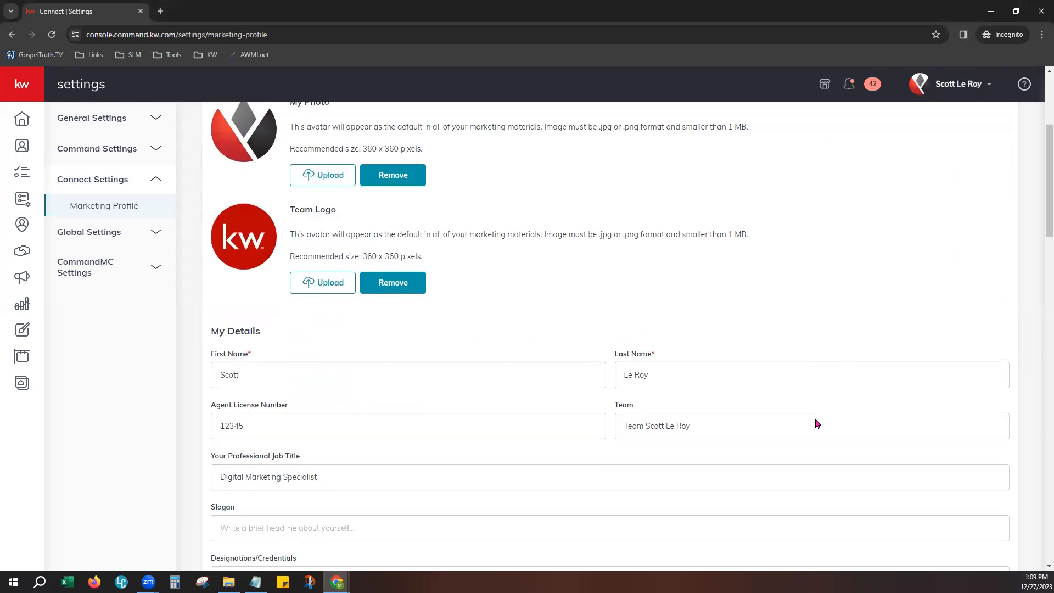
scroll(814, 304, "up", 1)
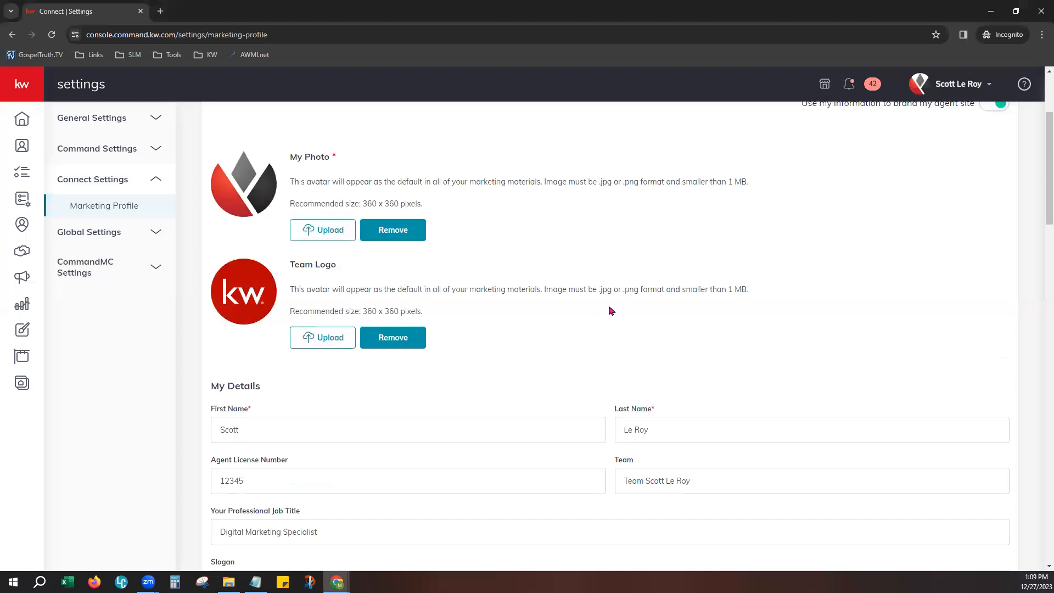
scroll(658, 371, "down", 2)
scroll(644, 328, "down", 2)
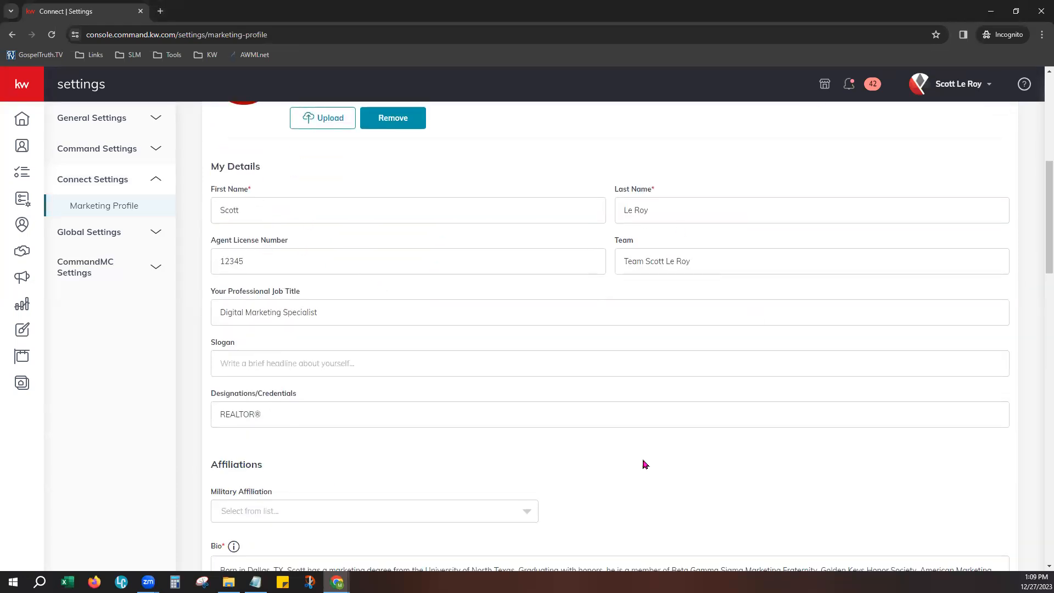
scroll(645, 464, "down", 5)
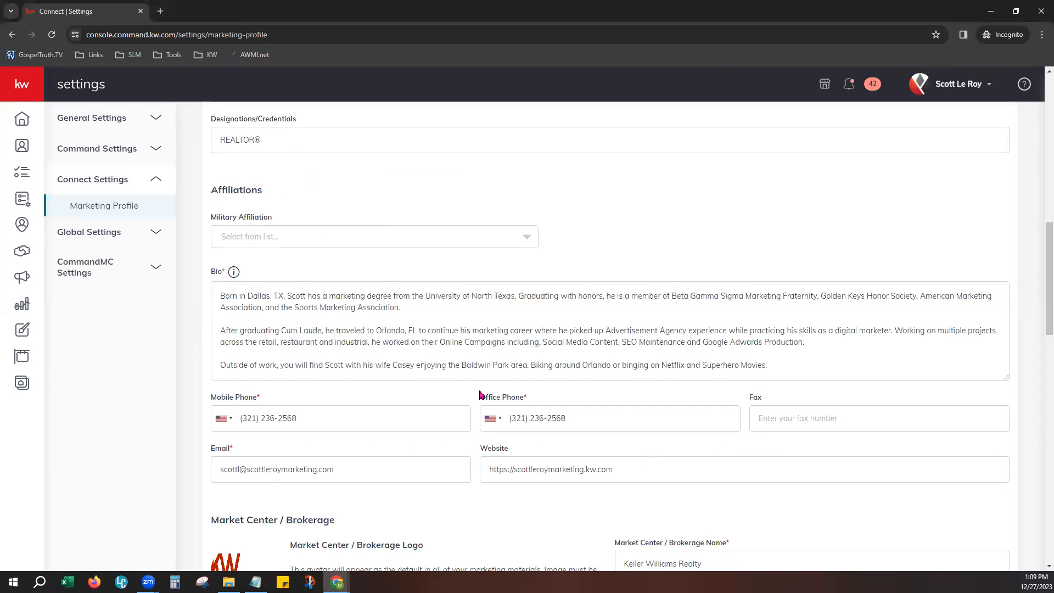
scroll(449, 301, "down", 1)
scroll(449, 302, "down", 2)
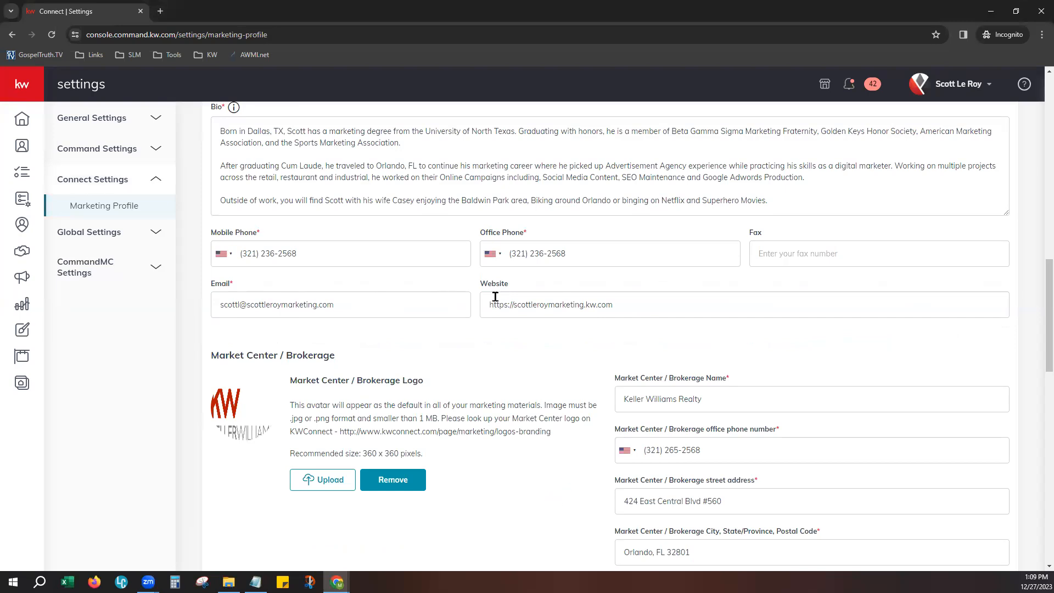
scroll(582, 454, "down", 3)
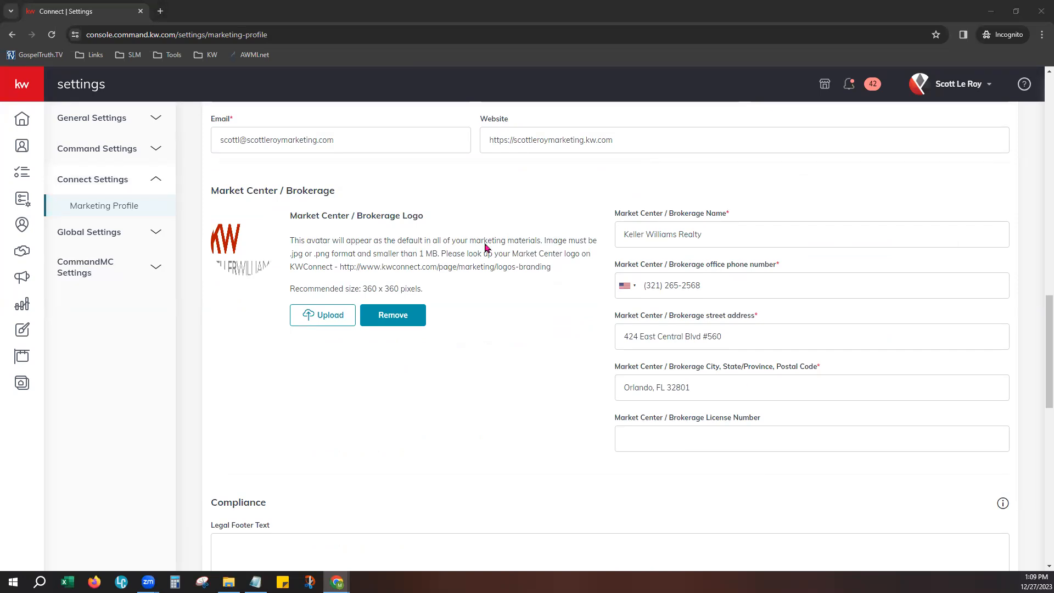
scroll(441, 553, "down", 8)
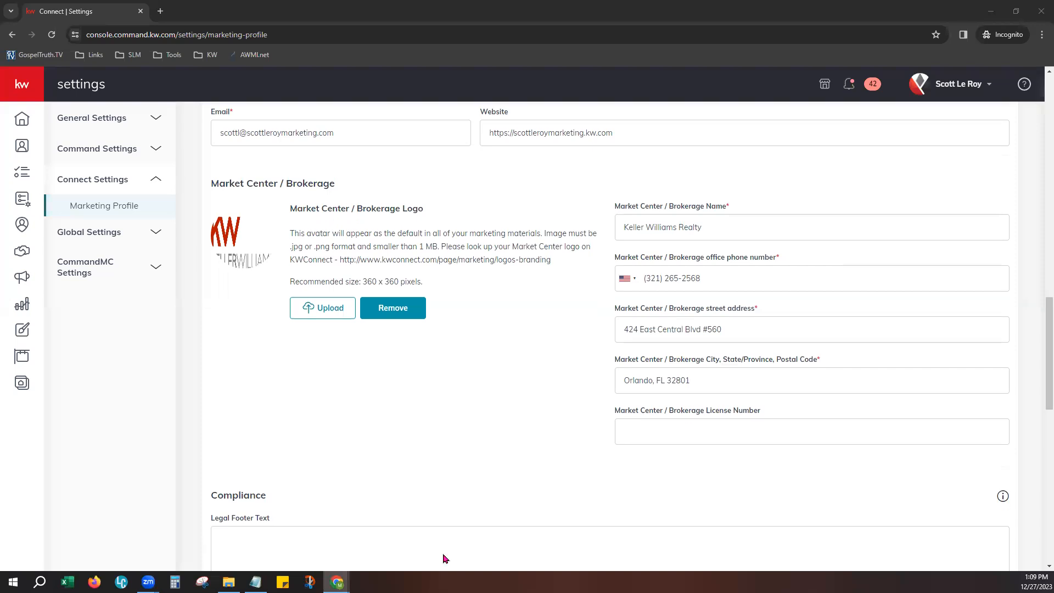
scroll(433, 507, "down", 5)
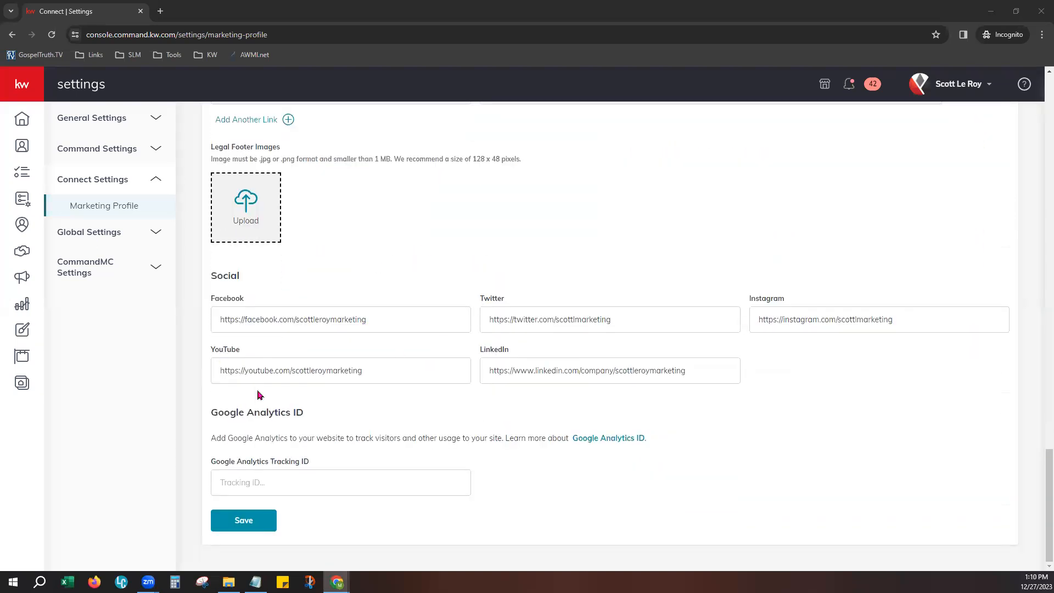
- Examine the Marketing Profile's social links and the compliance section's legal footer text and links
left_click(284, 311)
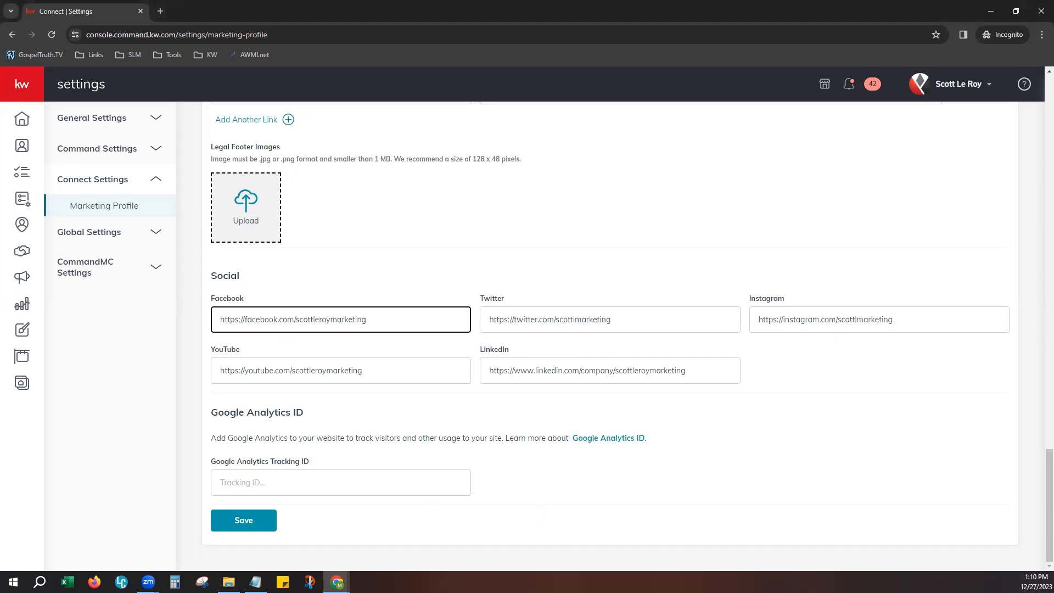
scroll(409, 358, "up", 7)
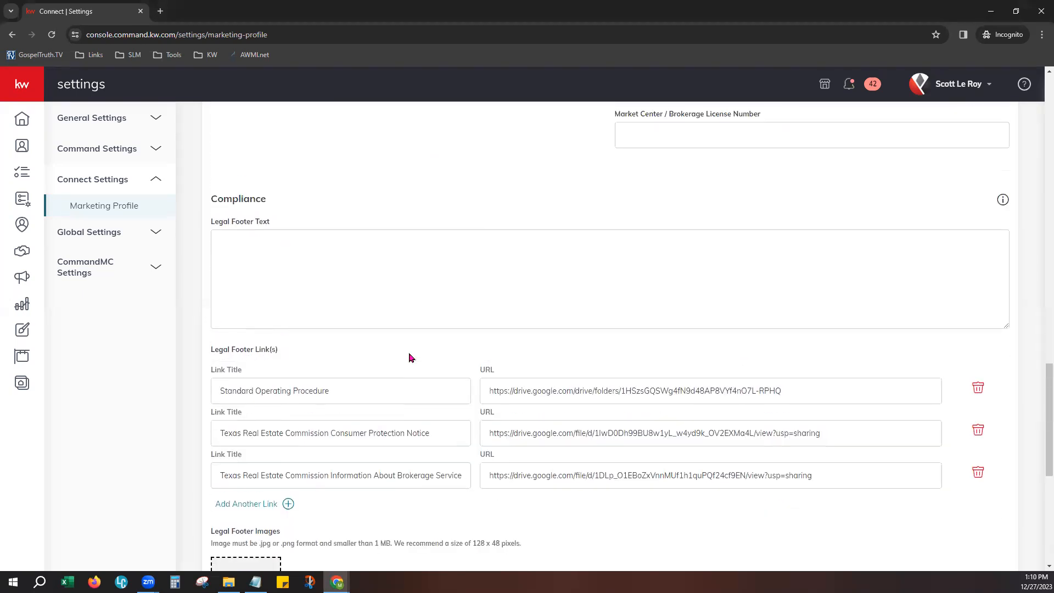
scroll(409, 357, "up", 3)
scroll(409, 359, "down", 9)
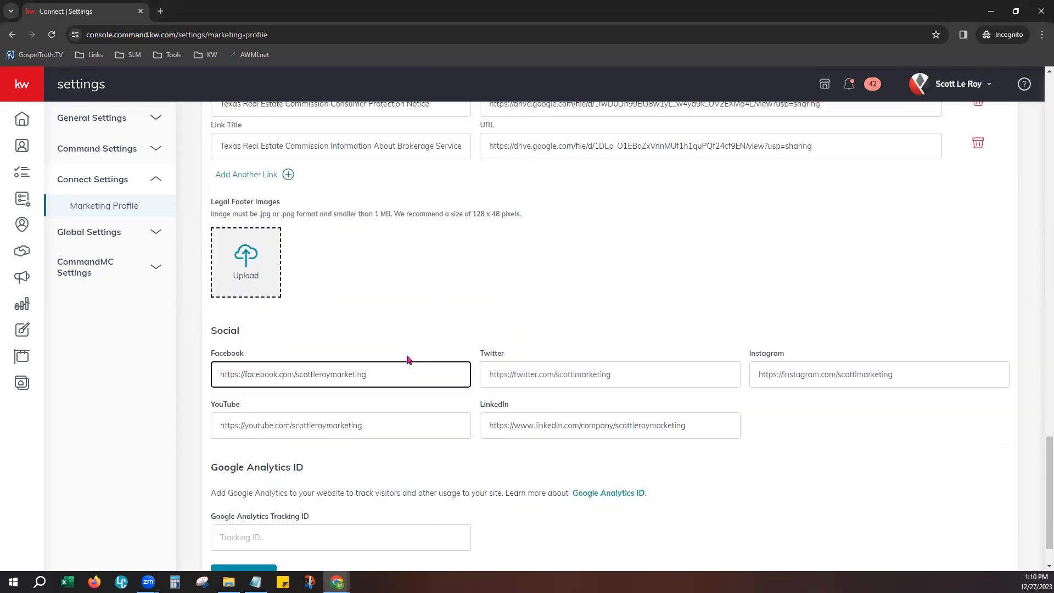
scroll(408, 359, "down", 1)
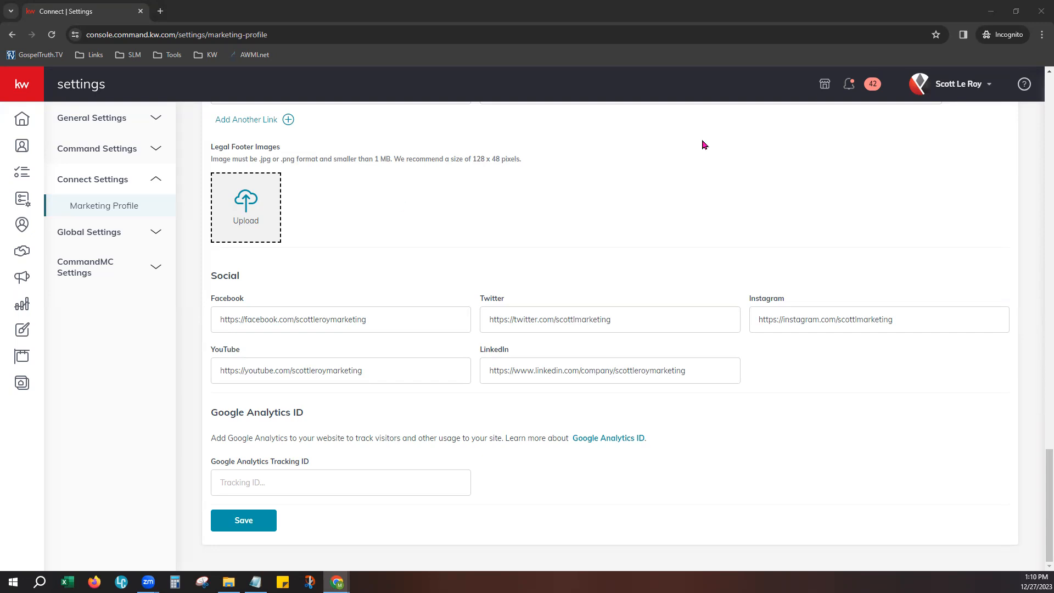
left_click(967, 82)
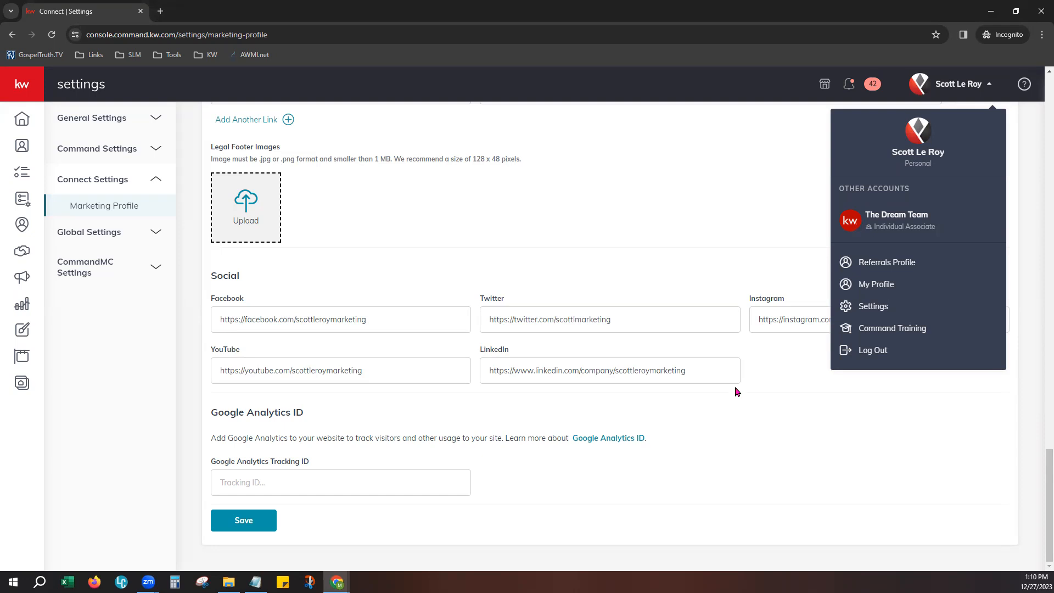
left_click(552, 184)
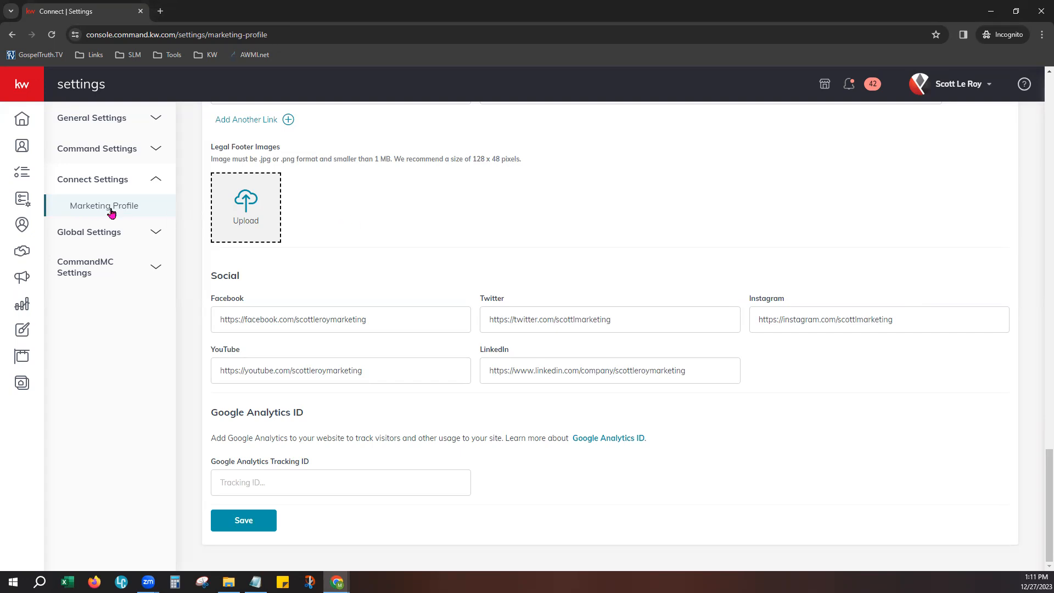
- Go to the contacts list and open the Advanced Filter for it
left_click(22, 150)
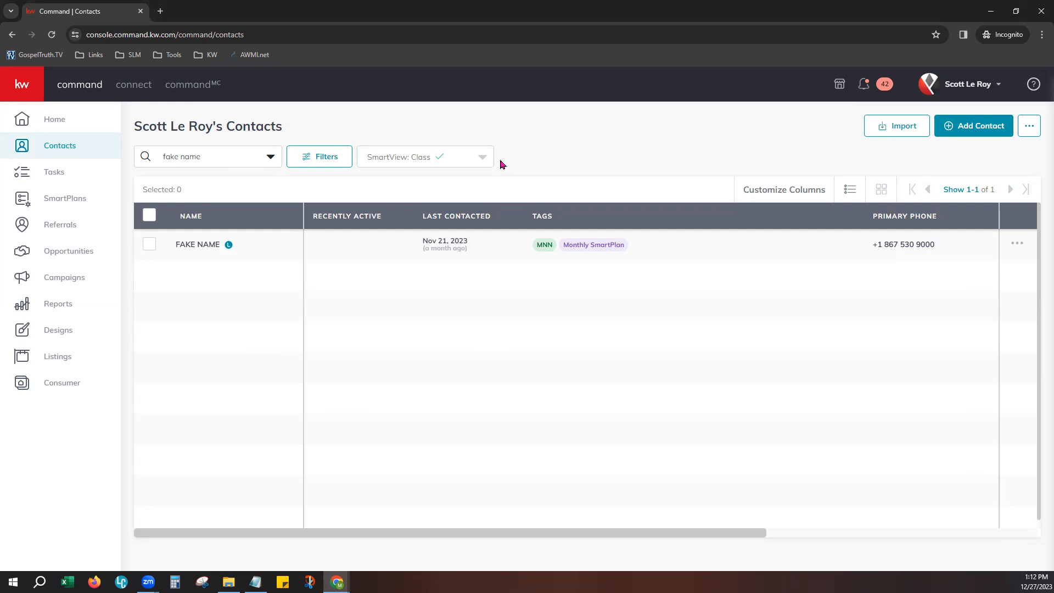
left_click(326, 158)
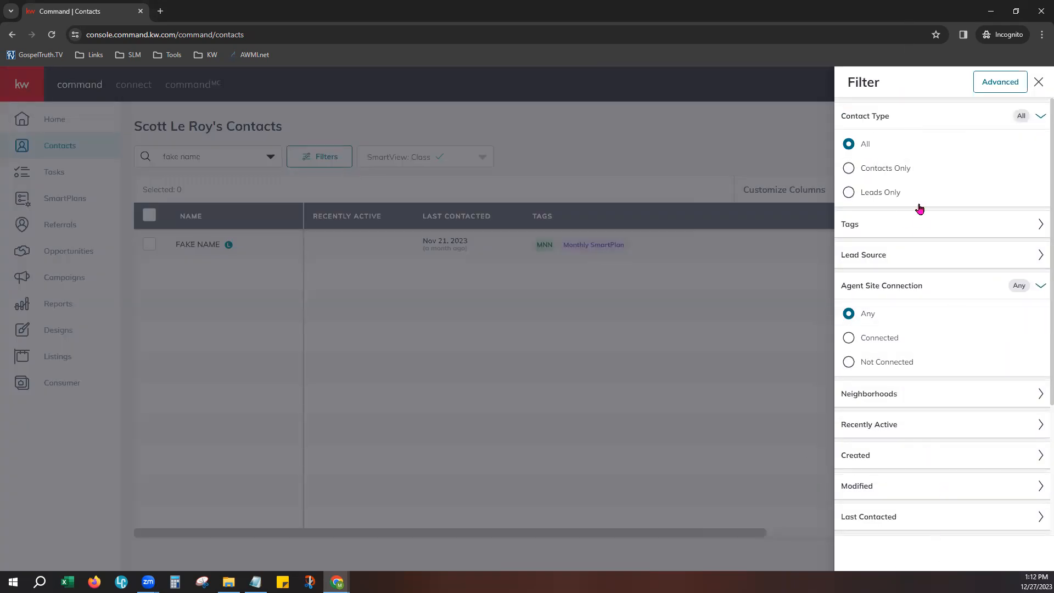
left_click(994, 90)
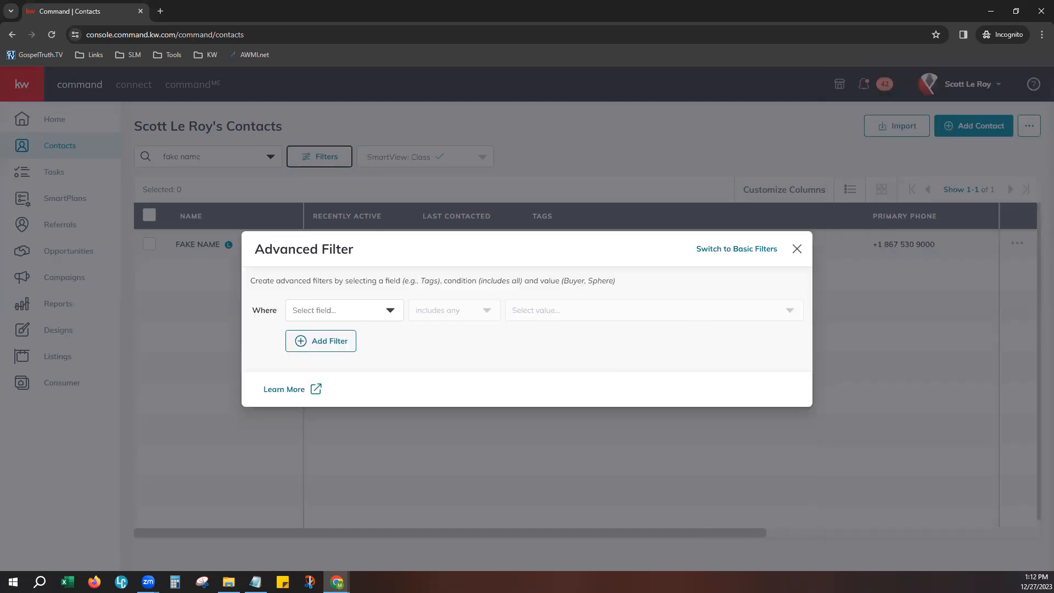
- Set the filter field to Birthday, trying the condition "is empty" and switching it to "is not empty"
left_click(332, 309)
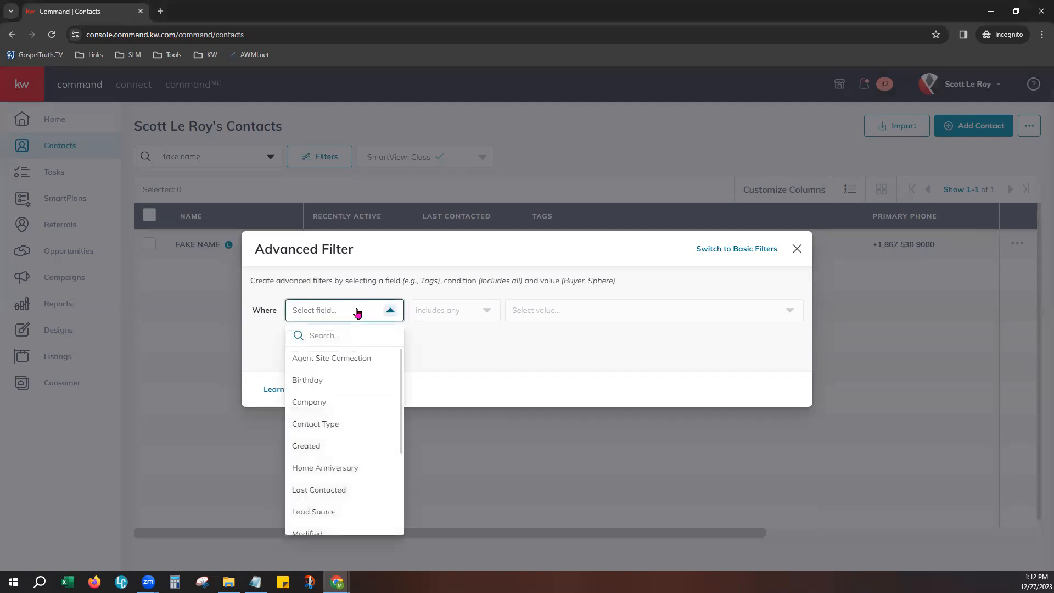
left_click(304, 380)
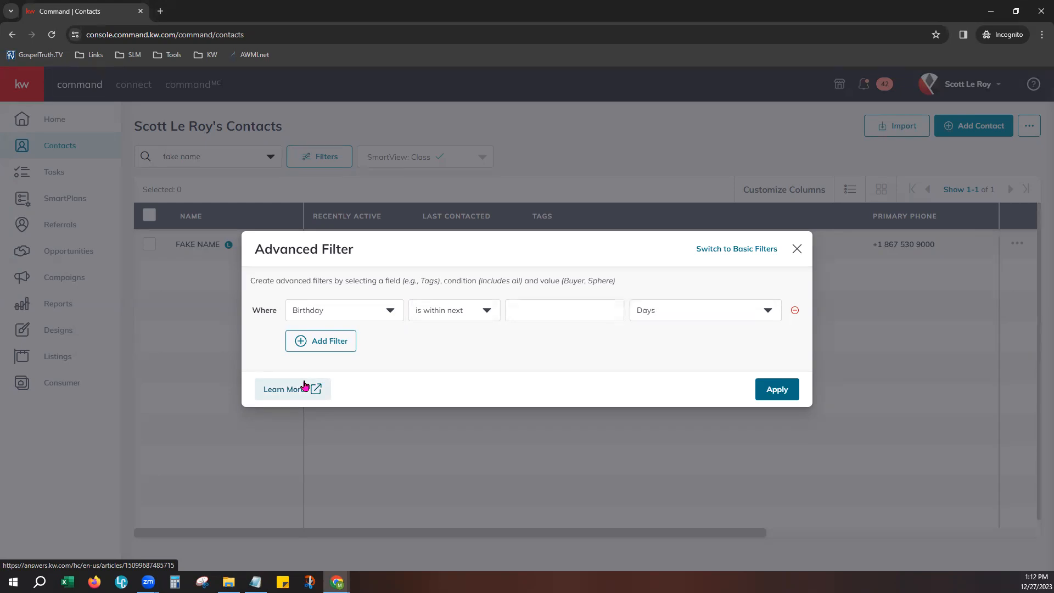
left_click(329, 311)
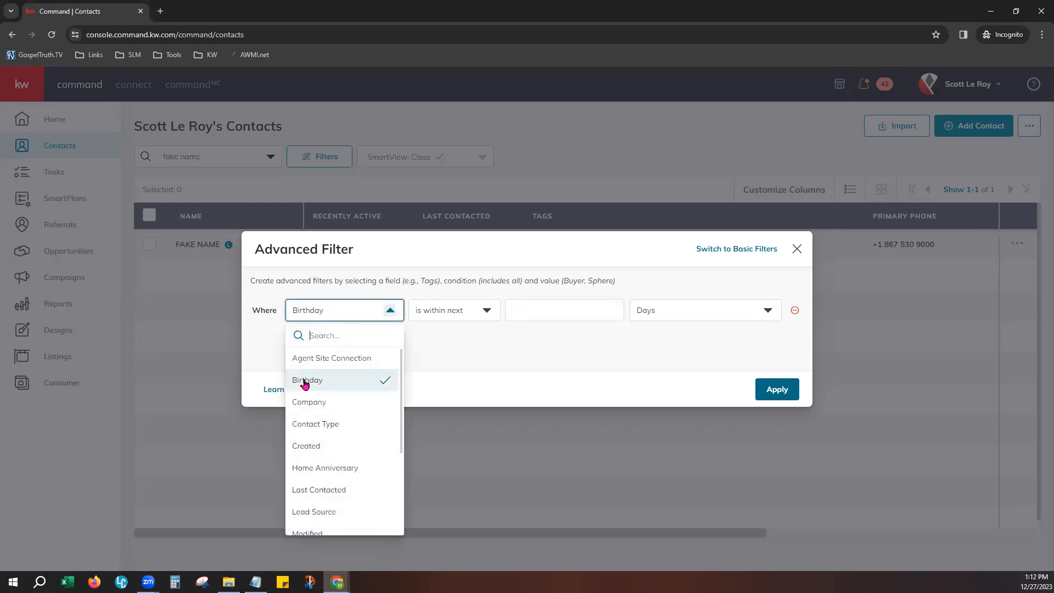
left_click(431, 350)
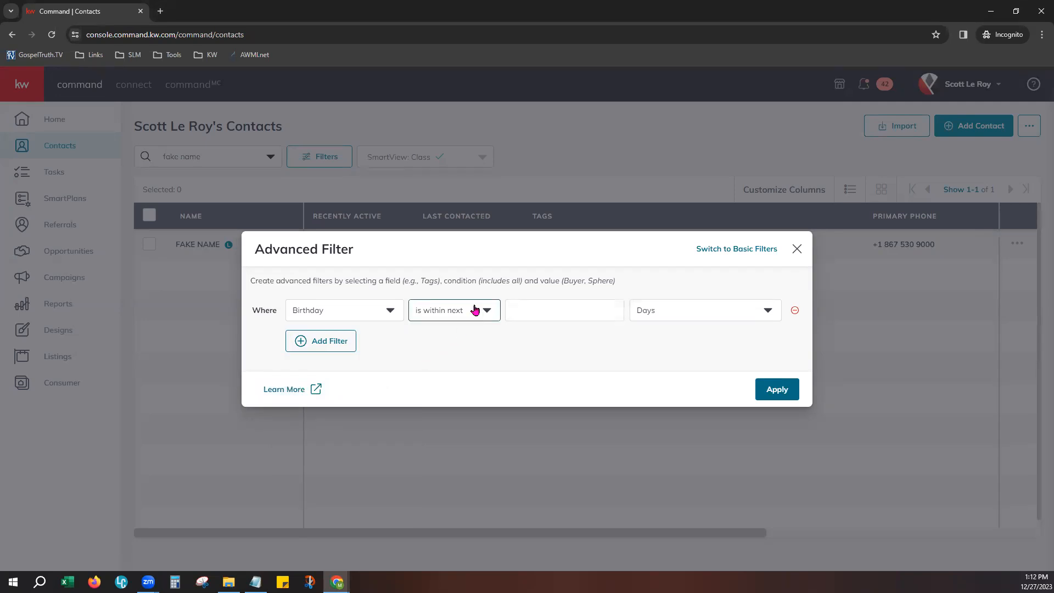
left_click(474, 310)
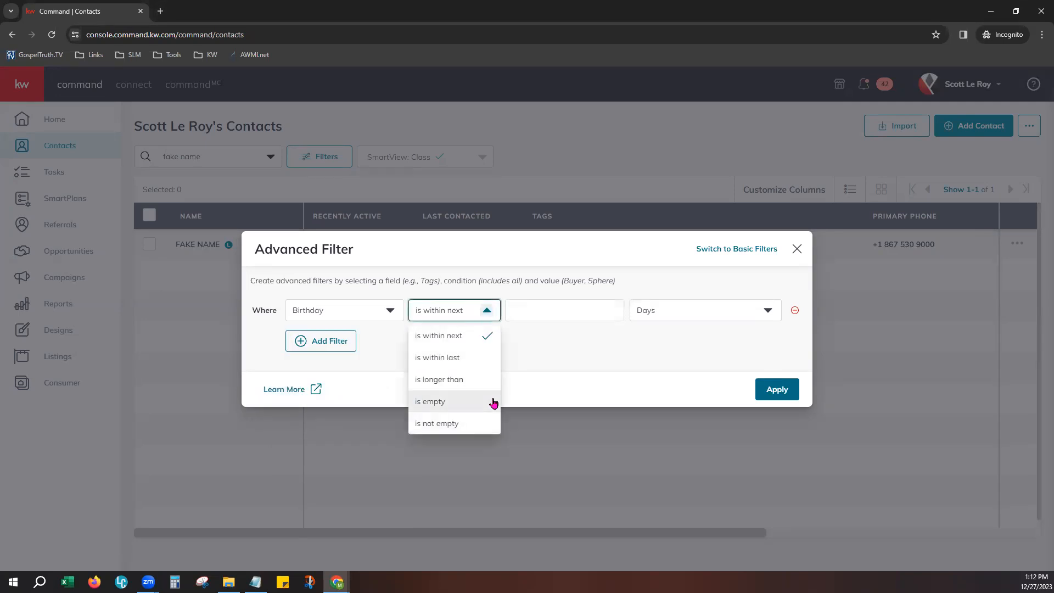
left_click(438, 406)
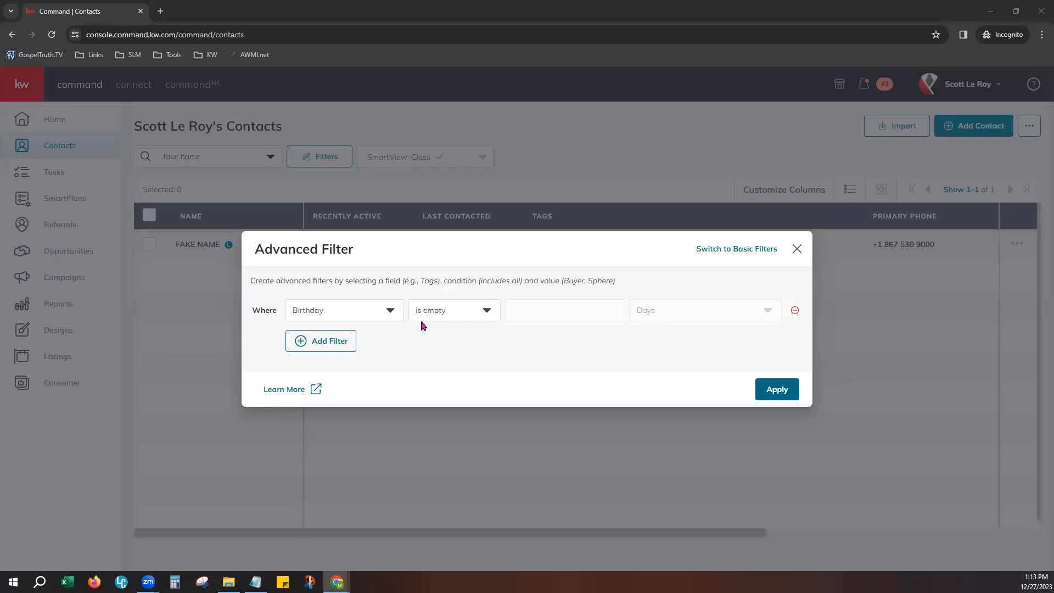
left_click(463, 309)
left_click(439, 424)
- Change the filter field to Primary Email with the condition "is not empty"
left_click(391, 310)
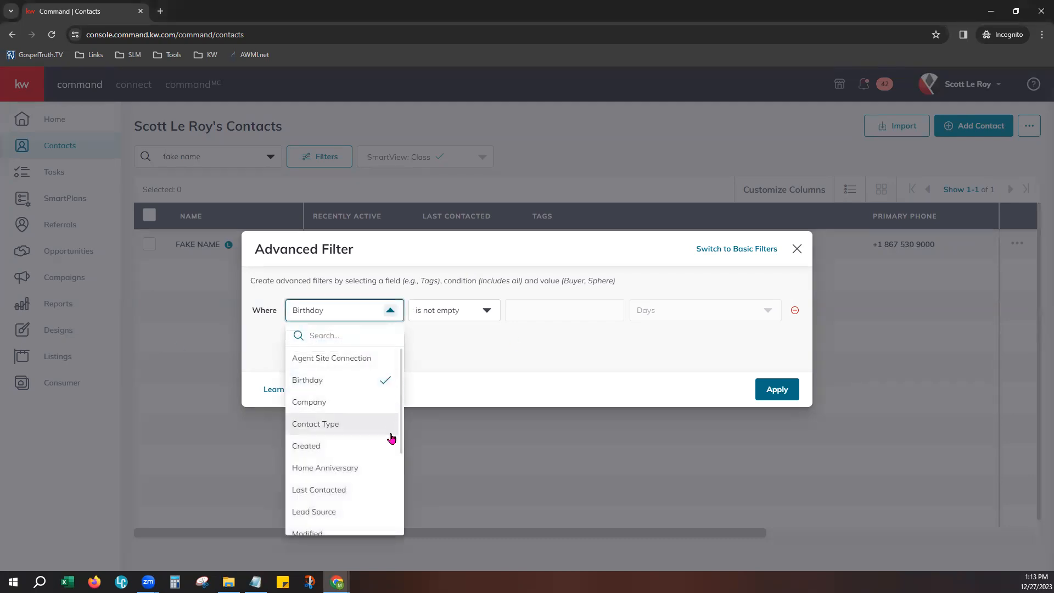
scroll(390, 437, "down", 1)
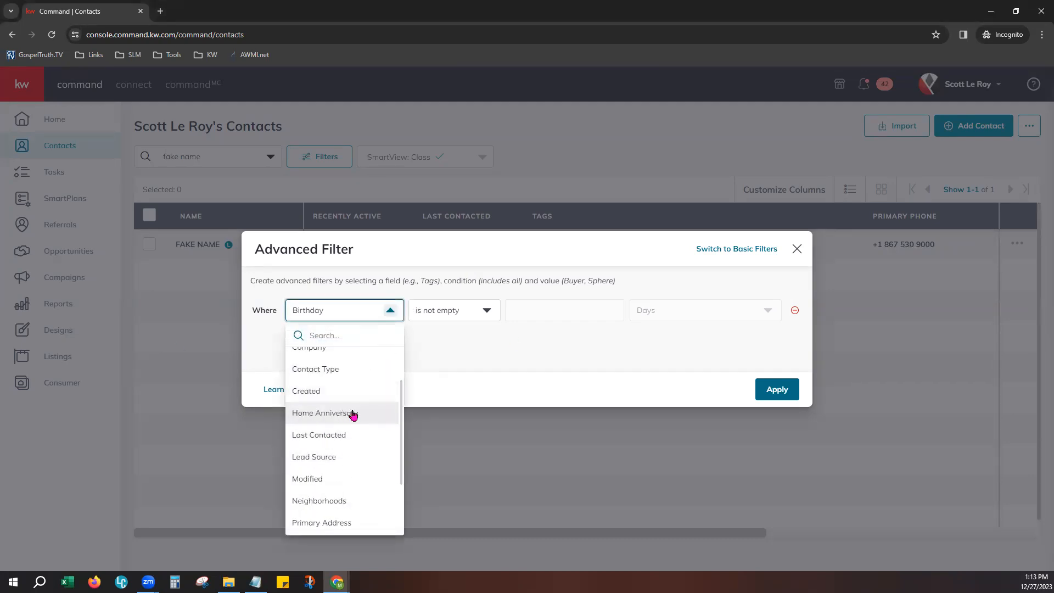
scroll(360, 466, "down", 2)
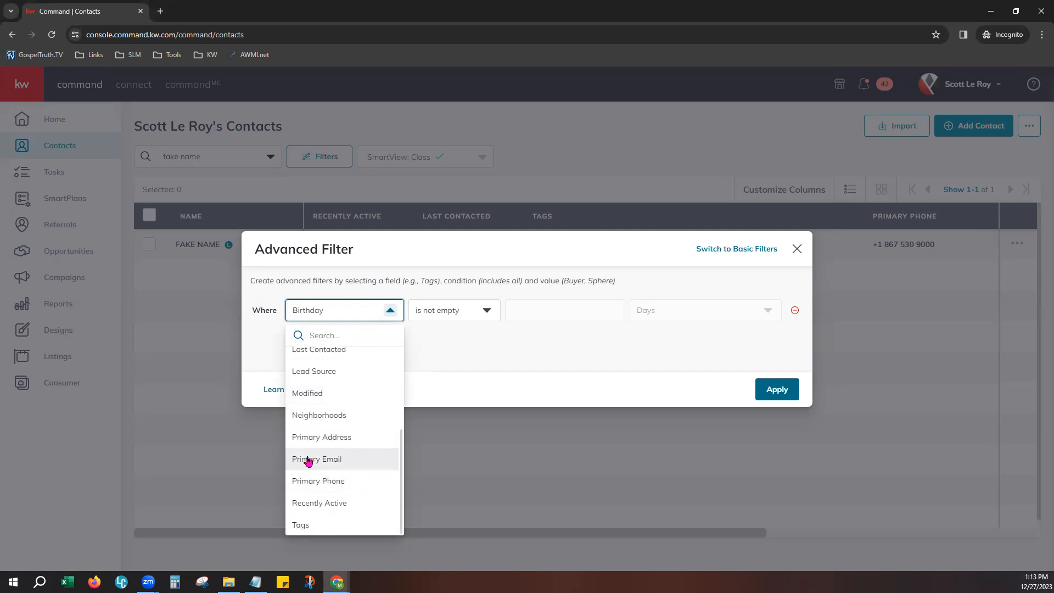
left_click(364, 465)
left_click(442, 312)
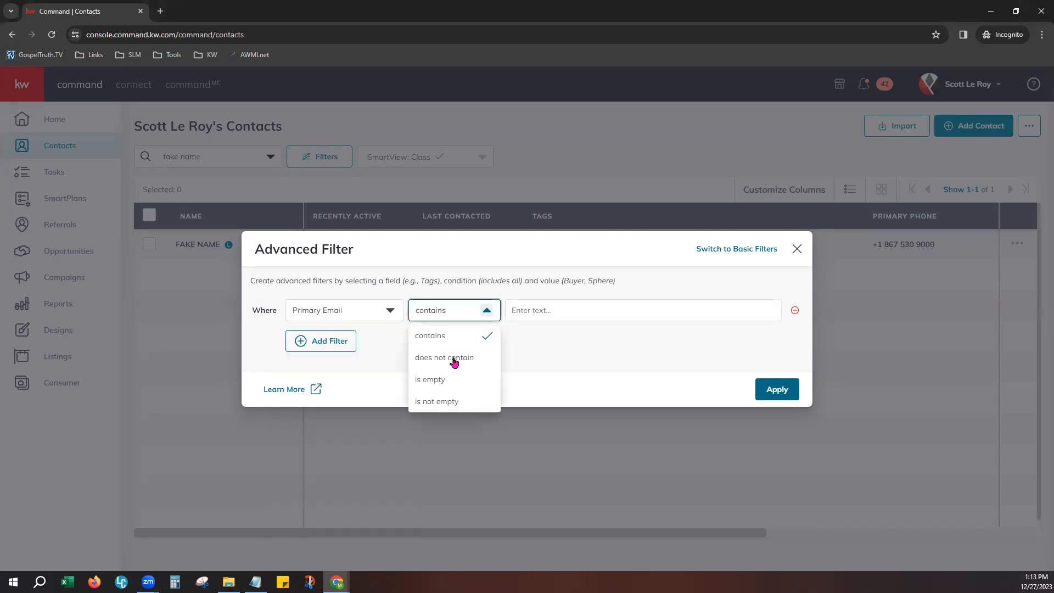
left_click(442, 402)
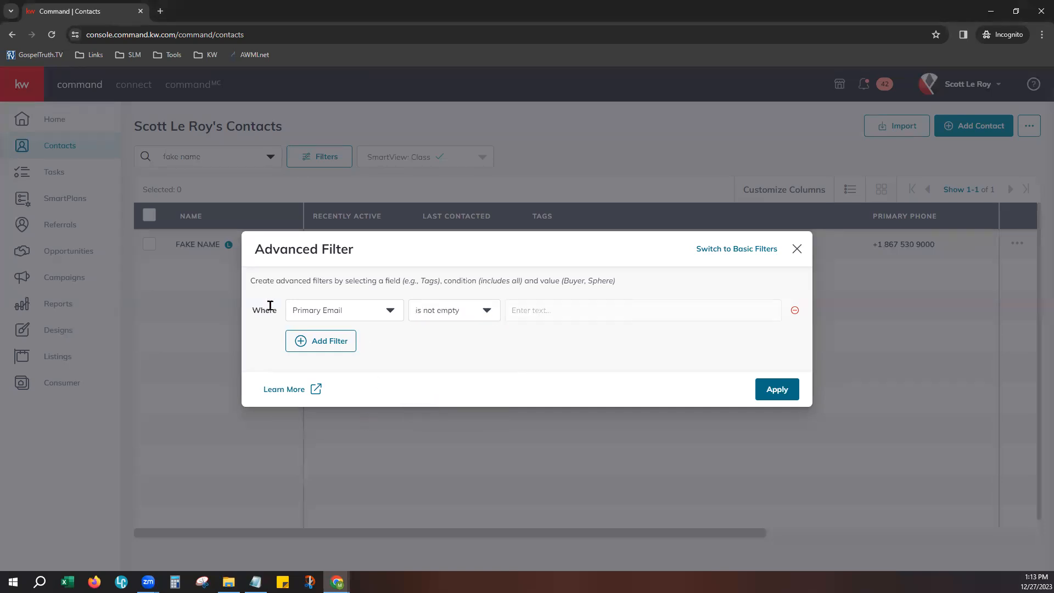
- Switch the Primary Email condition to "is empty" and close the Advanced Filter without applying it
left_click(443, 315)
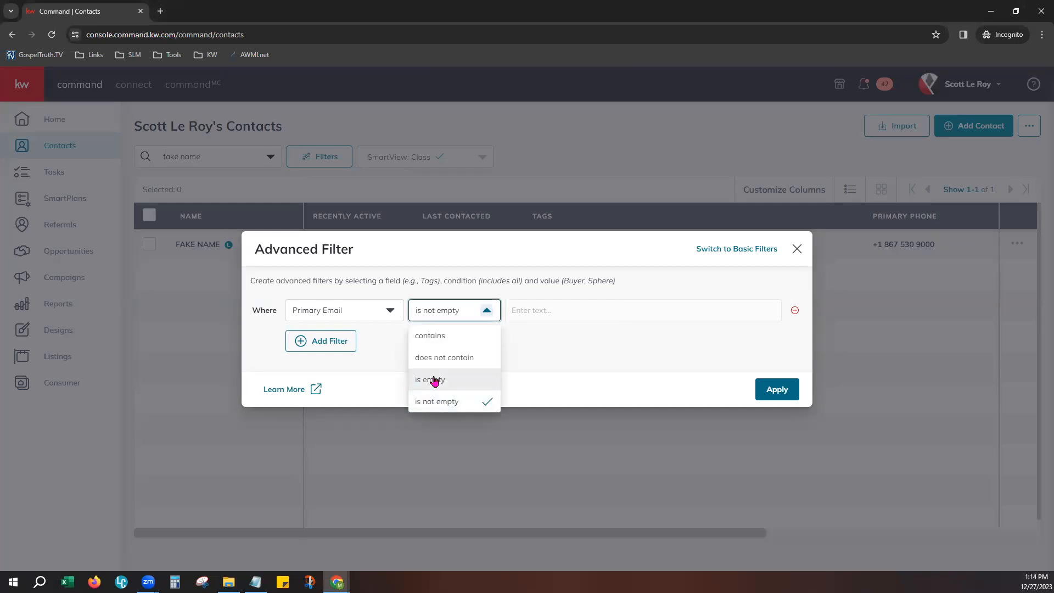
left_click(433, 377)
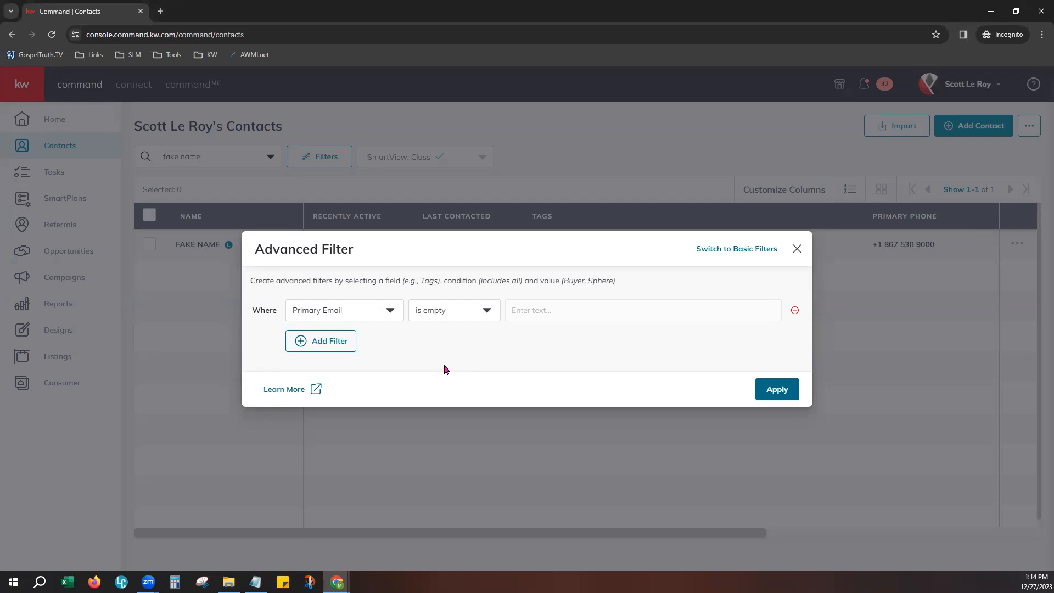
left_click(797, 249)
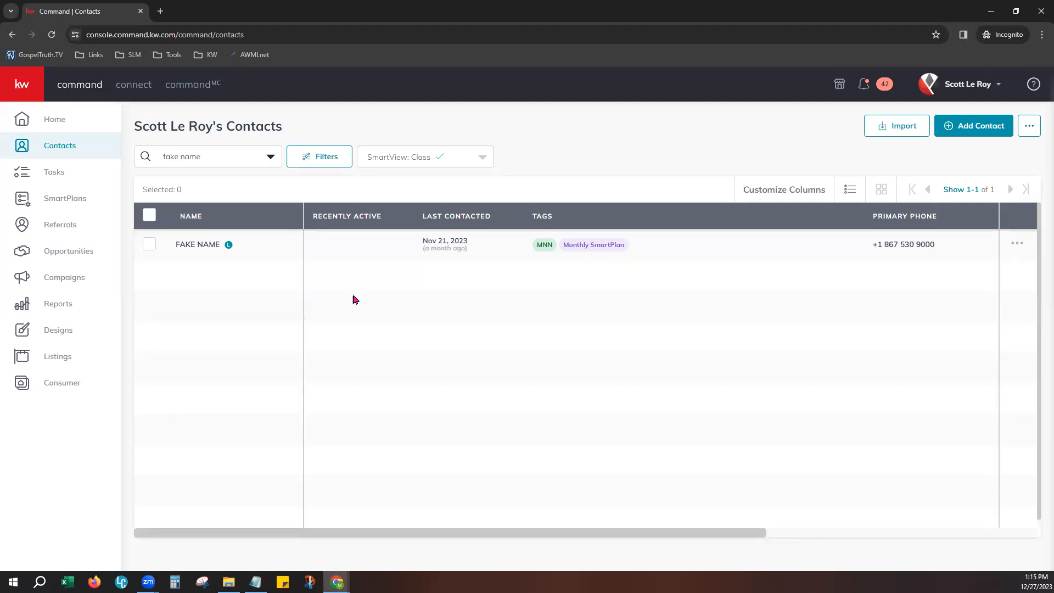
- Set the contacts list to show 500 contacts per page
left_click(149, 245)
left_click(150, 247)
left_click(981, 193)
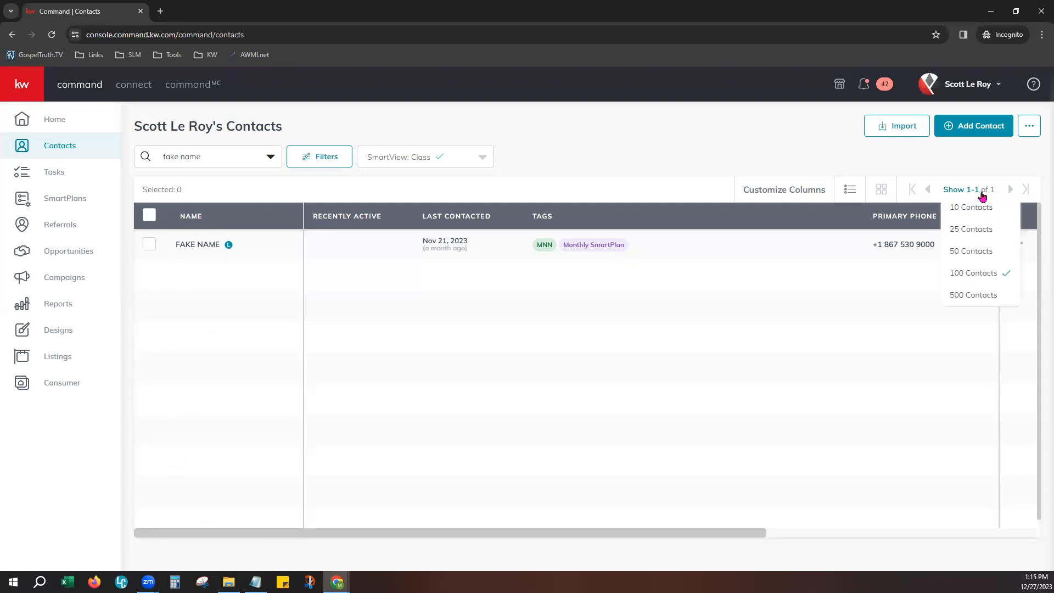
left_click(974, 295)
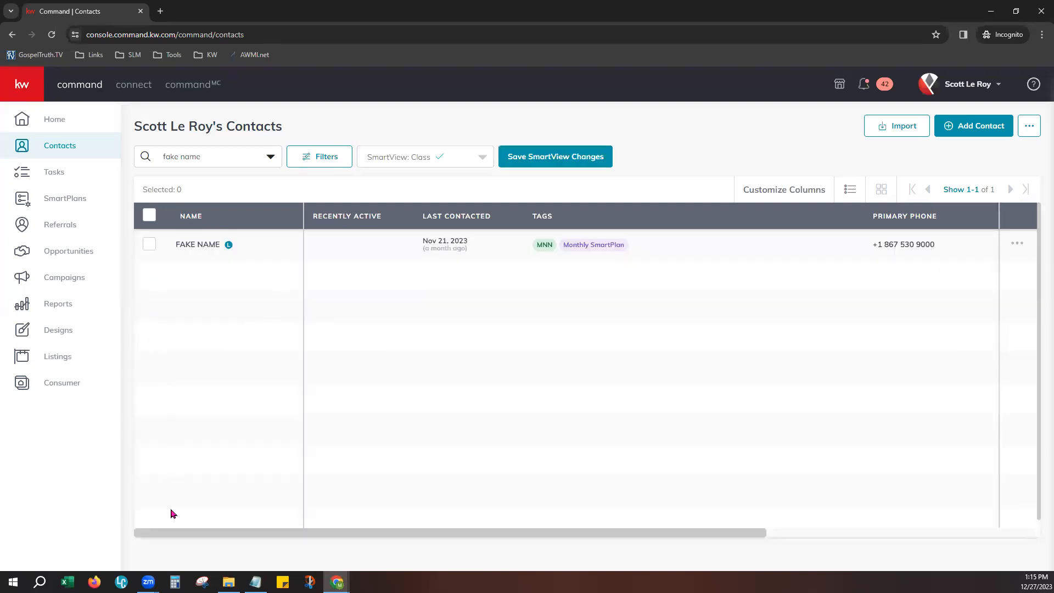
- Select all listed contacts and add the existing Birthday tag to them in bulk
left_click(148, 215)
left_click(235, 191)
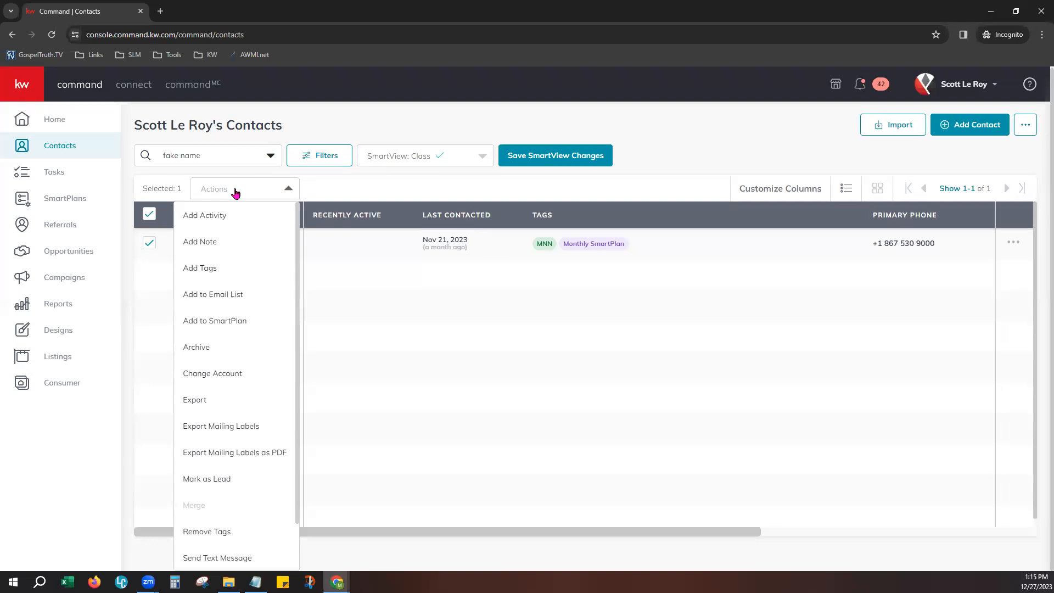
left_click(202, 274)
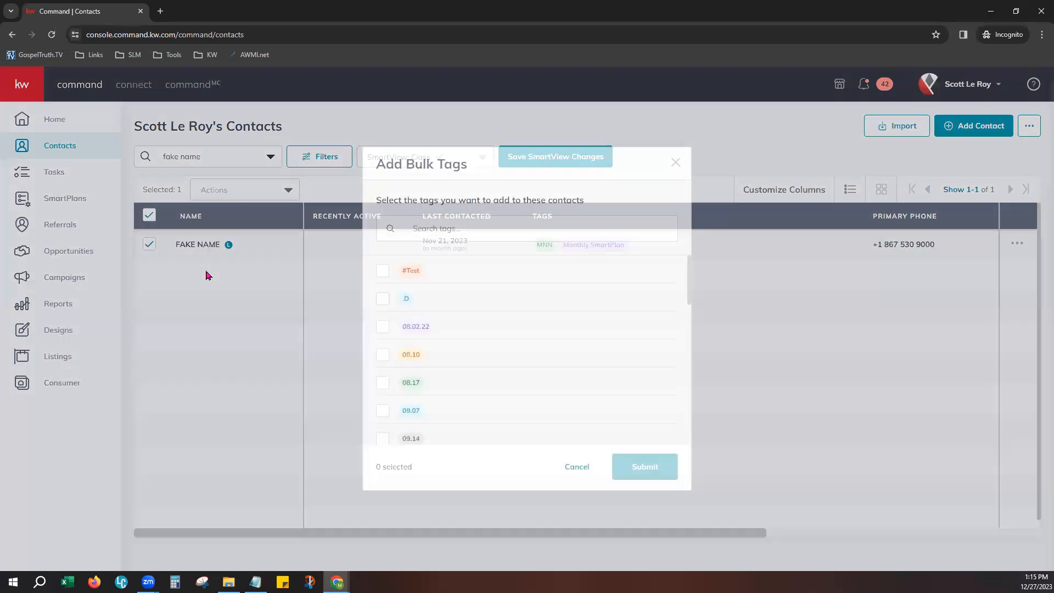
left_click(570, 235)
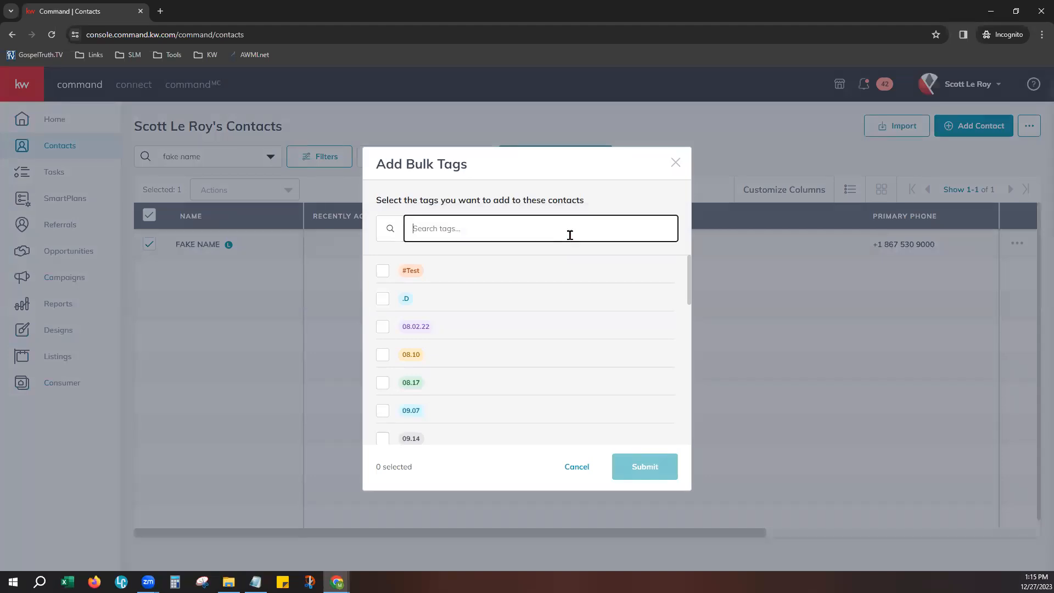
type("Birthday")
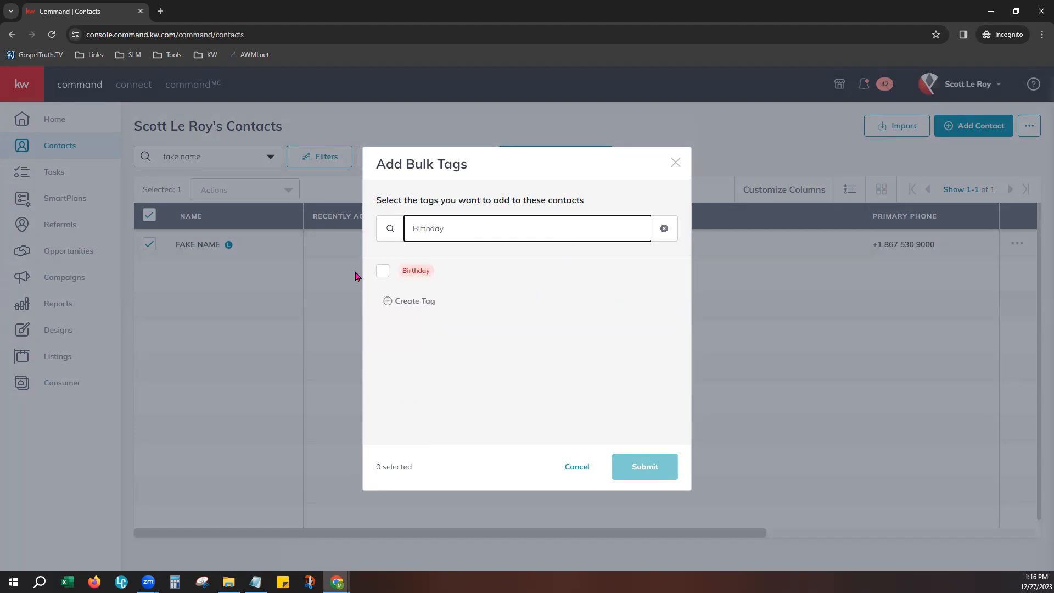
left_click(383, 272)
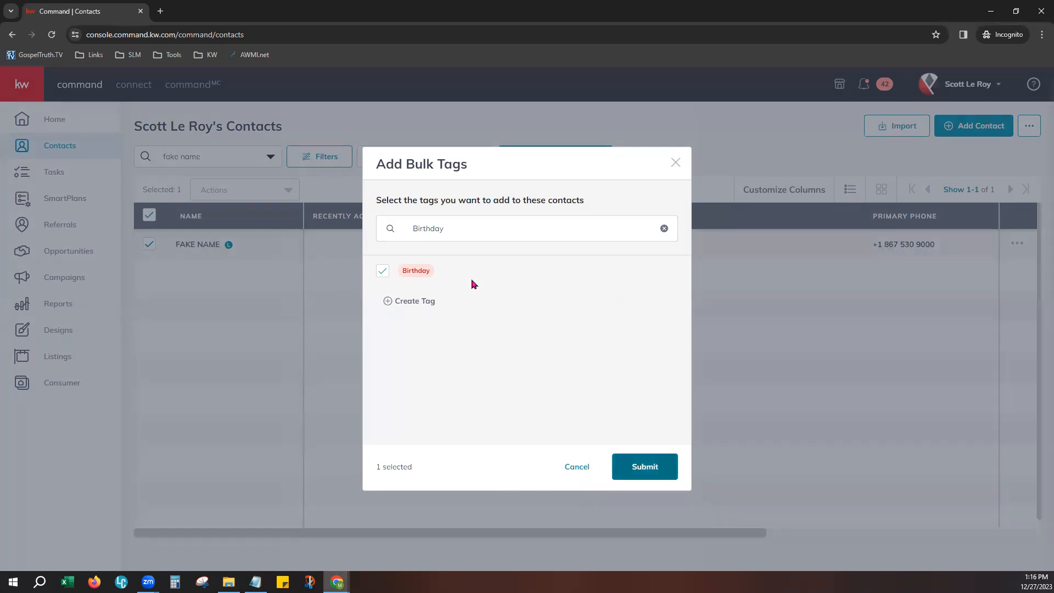
left_click(659, 476)
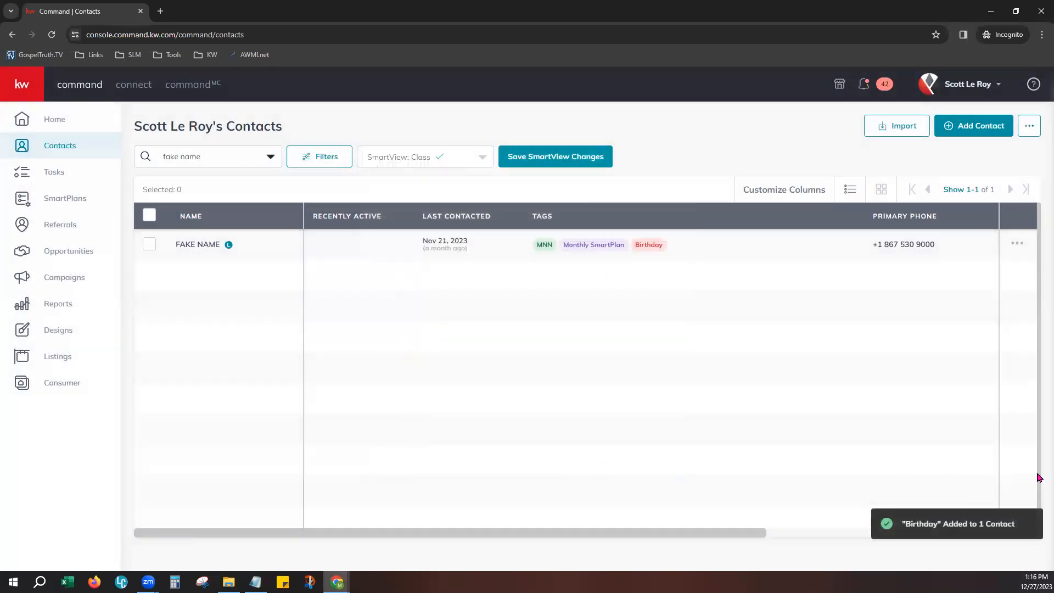
- Reload the contacts list and open the listed contact for editing with its additional information sections shown
left_click(53, 36)
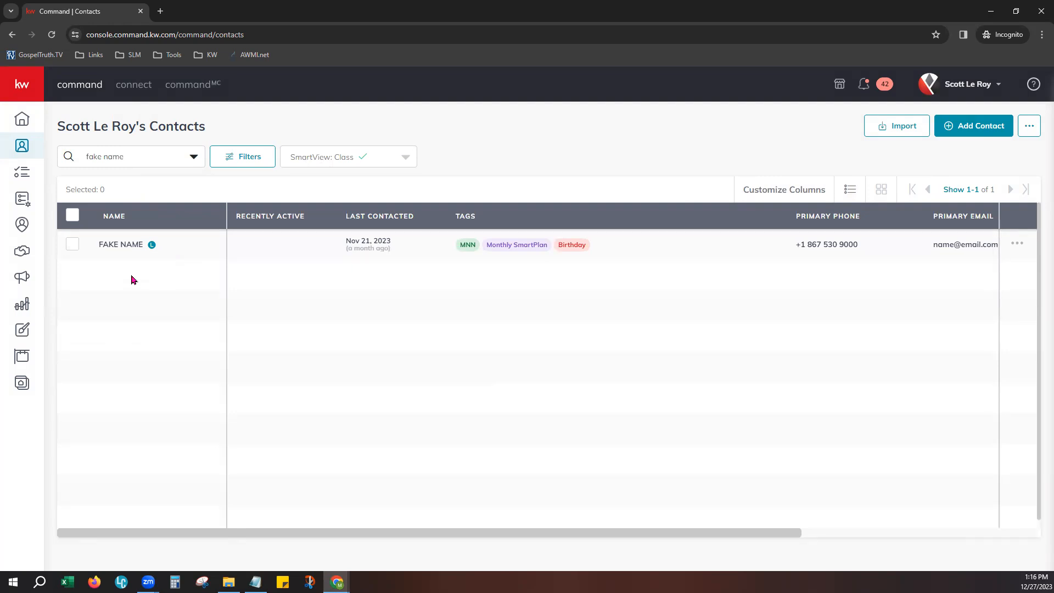
left_click(124, 248)
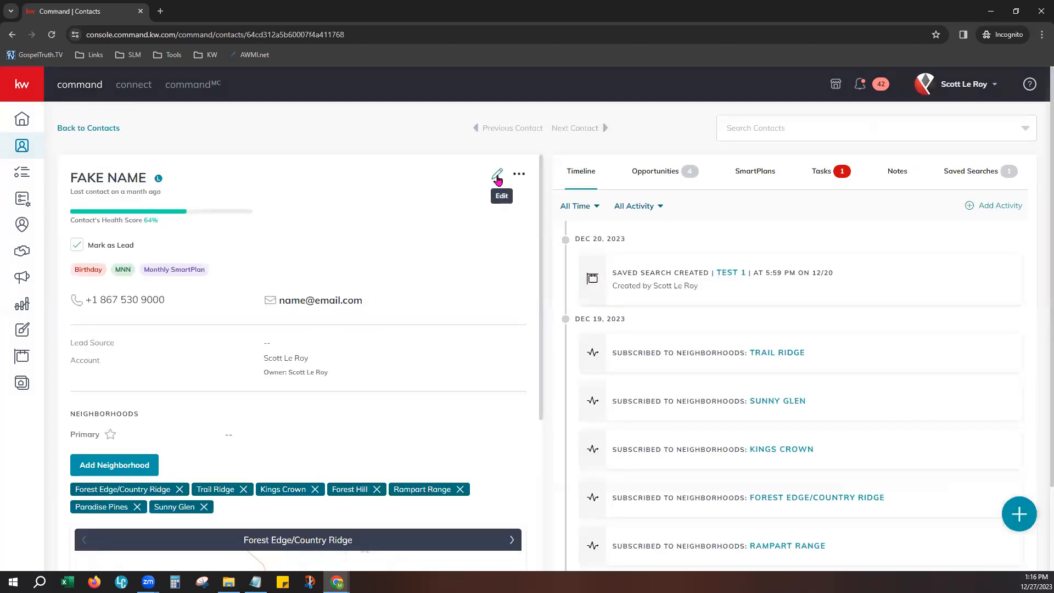
left_click(497, 178)
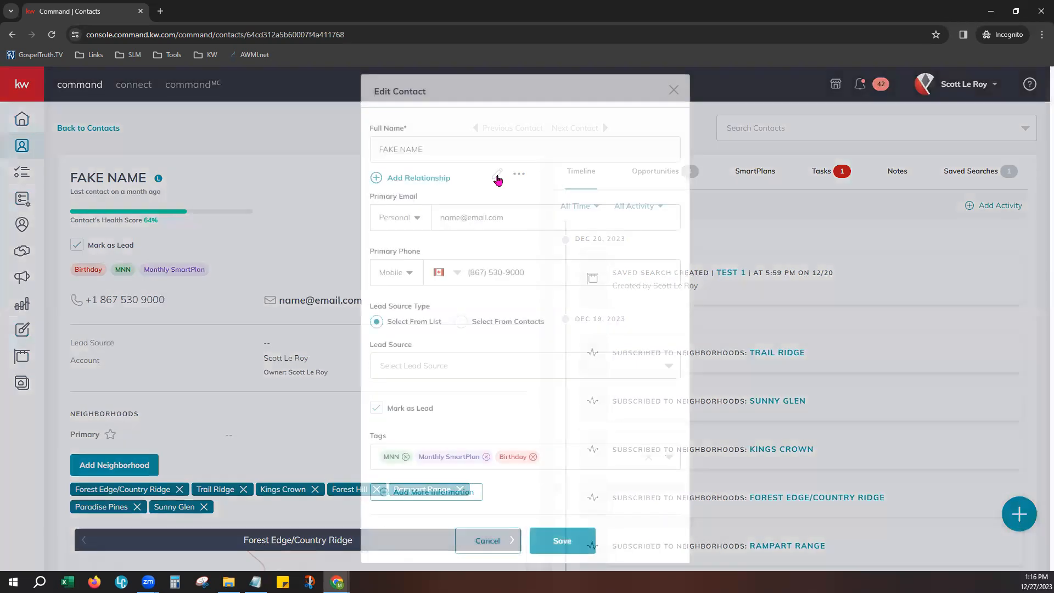
left_click(461, 492)
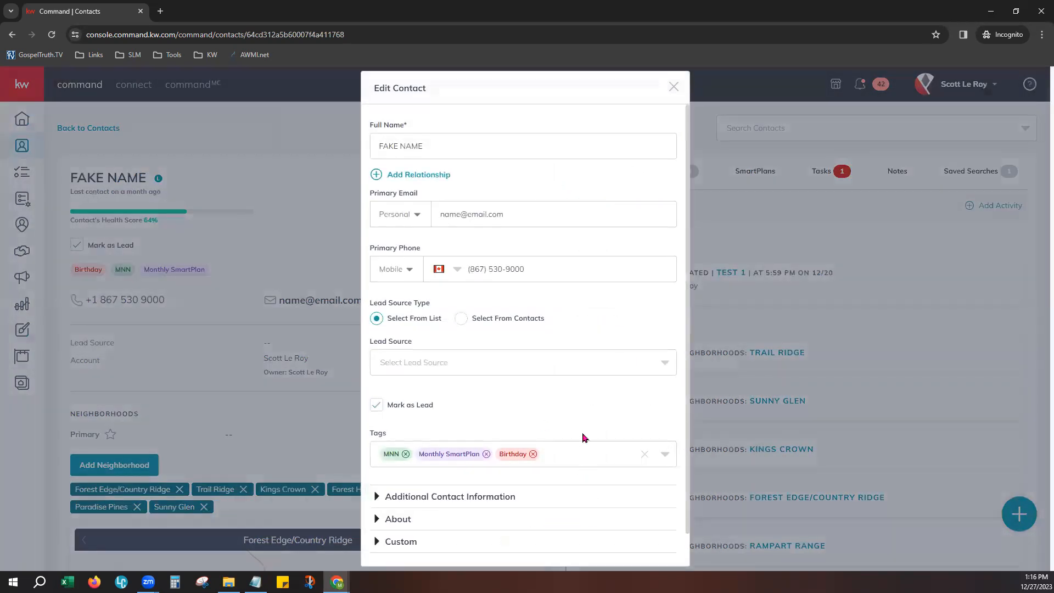
- Examine the Additional Contact Information and About sections, including the birthday and home anniversary fields, and cancel the edit
scroll(583, 436, "down", 1)
left_click(459, 460)
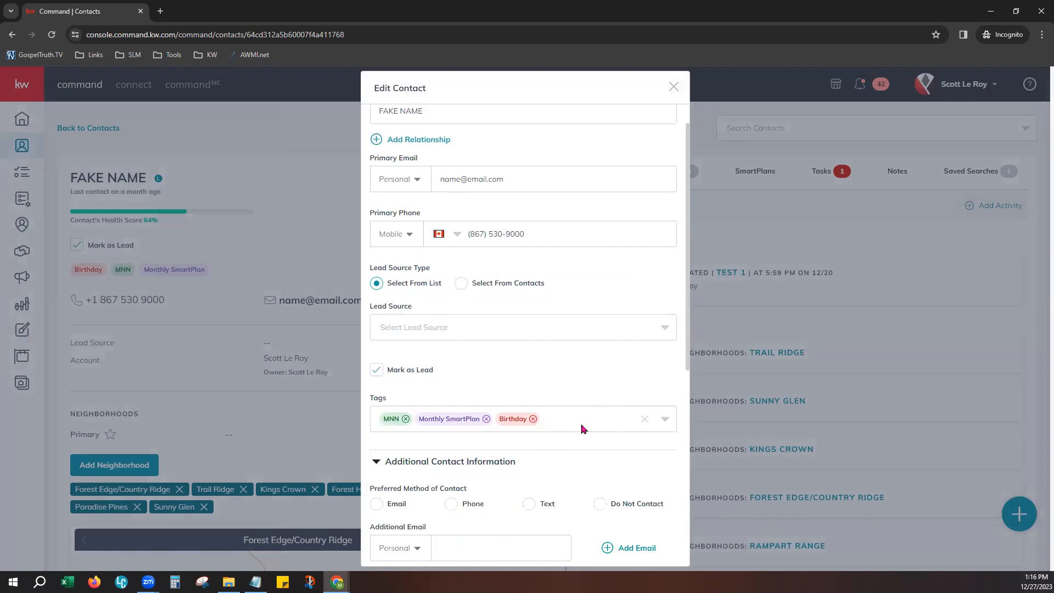
scroll(582, 428, "down", 3)
scroll(583, 430, "down", 4)
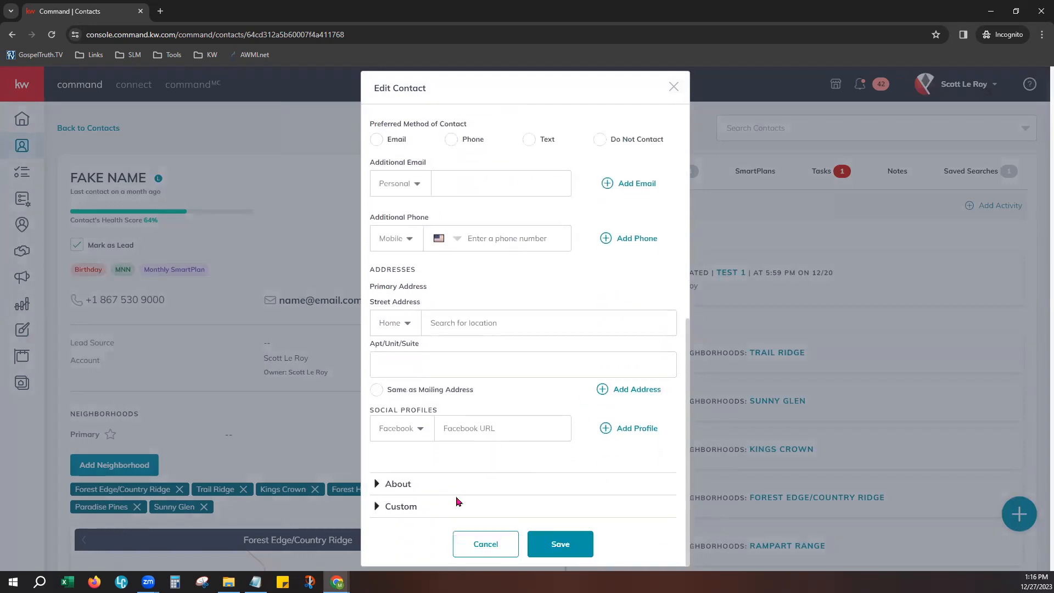
left_click(455, 489)
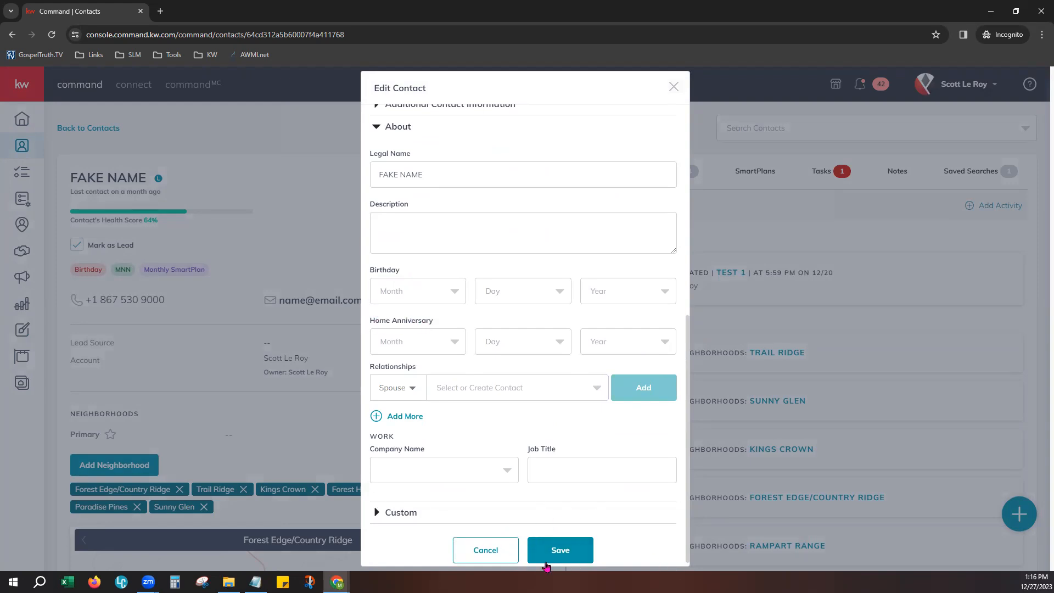
left_click(486, 550)
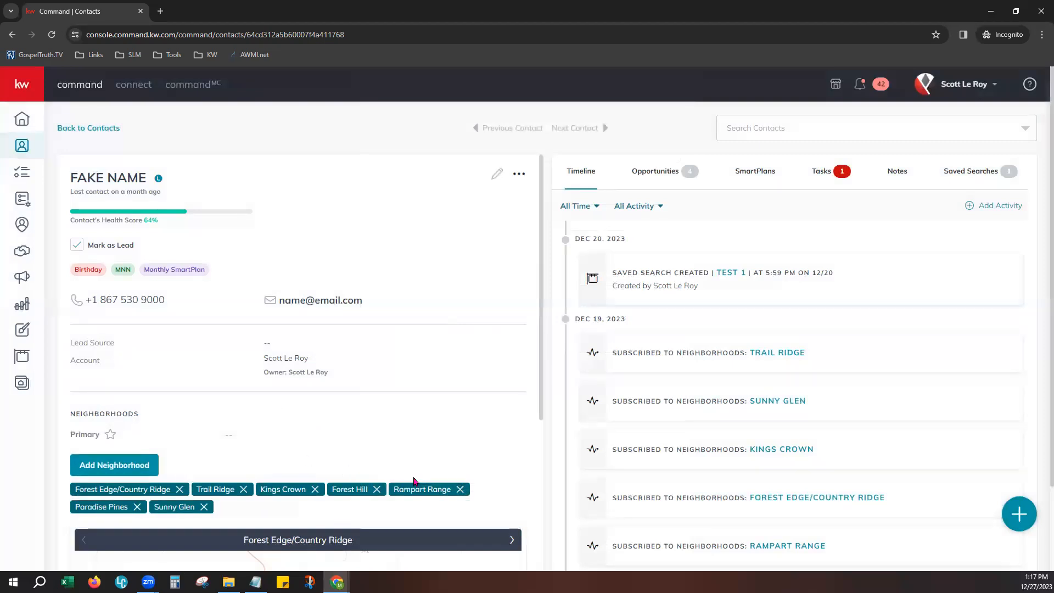
- Open the map-based neighborhood picker for the contact and locate the neighborhoods around St Clair, Missouri
scroll(433, 480, "down", 2)
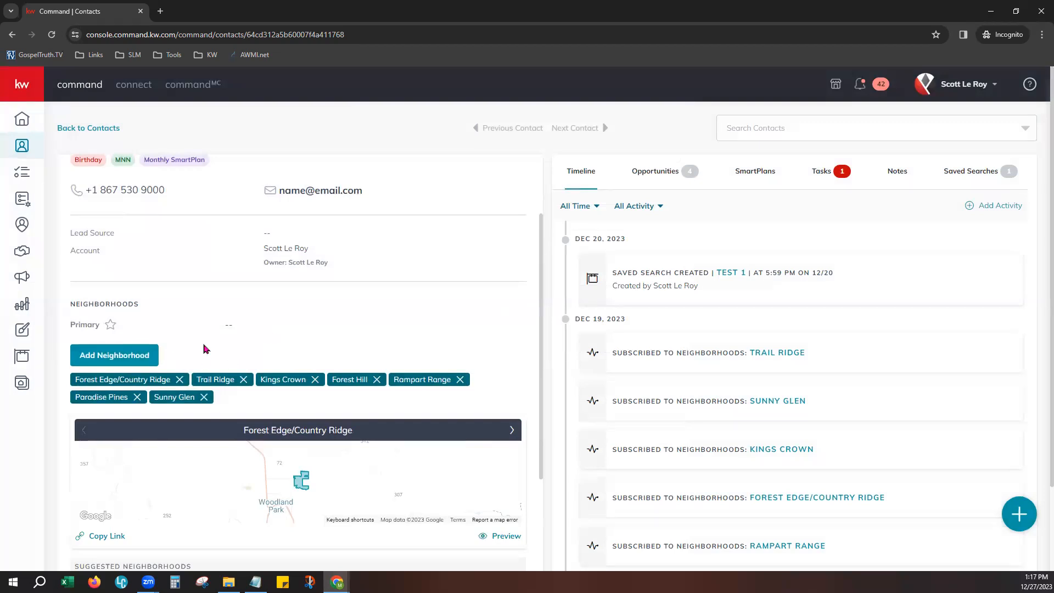
left_click(105, 358)
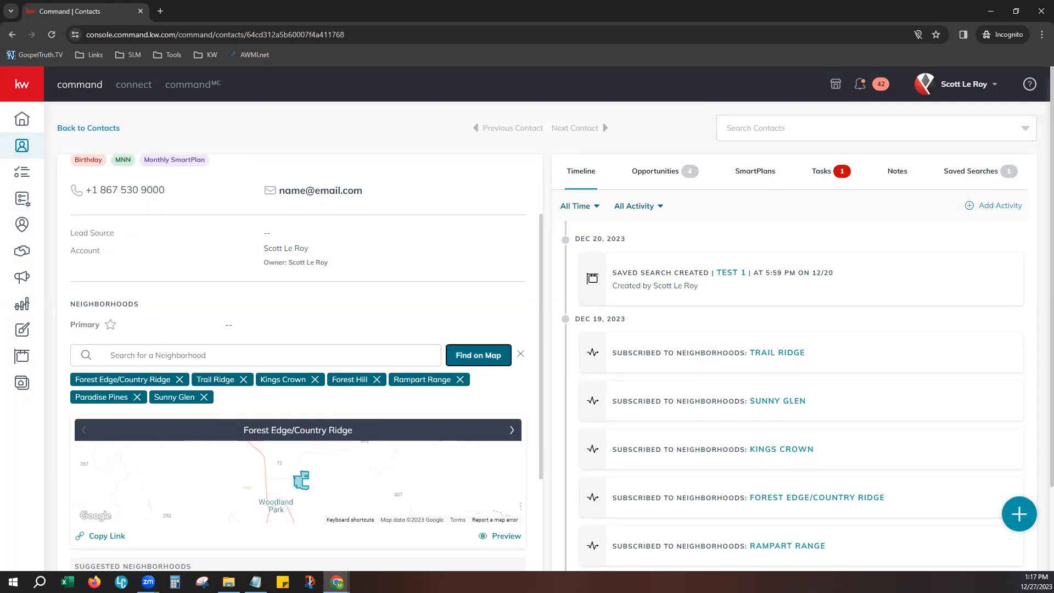
left_click(478, 355)
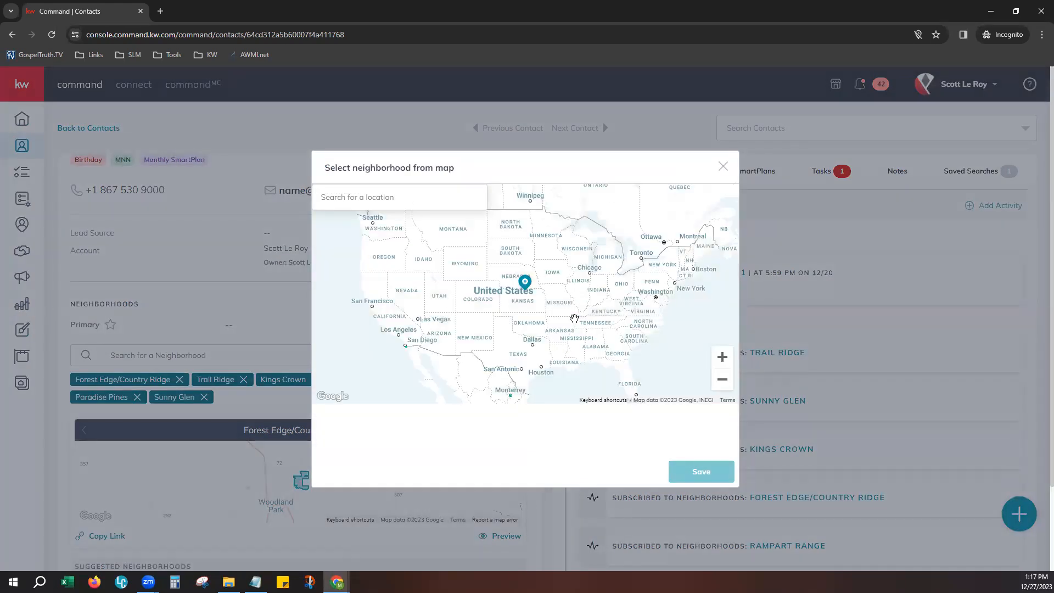
scroll(568, 301, "up", 6)
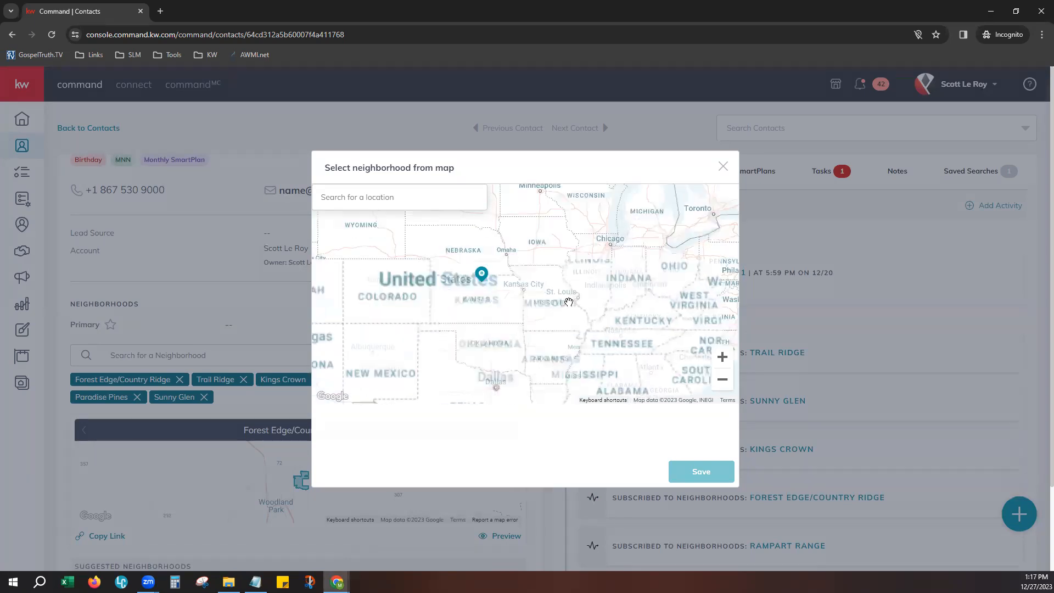
scroll(568, 301, "up", 5)
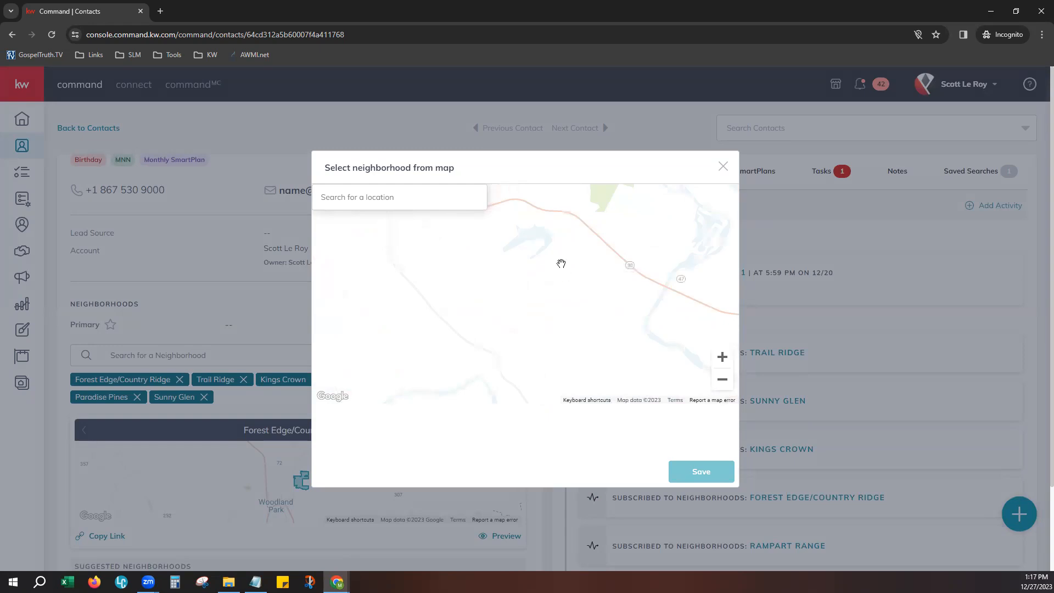
left_click_drag(560, 264, 644, 393)
left_click_drag(485, 333, 614, 420)
left_click_drag(548, 320, 607, 353)
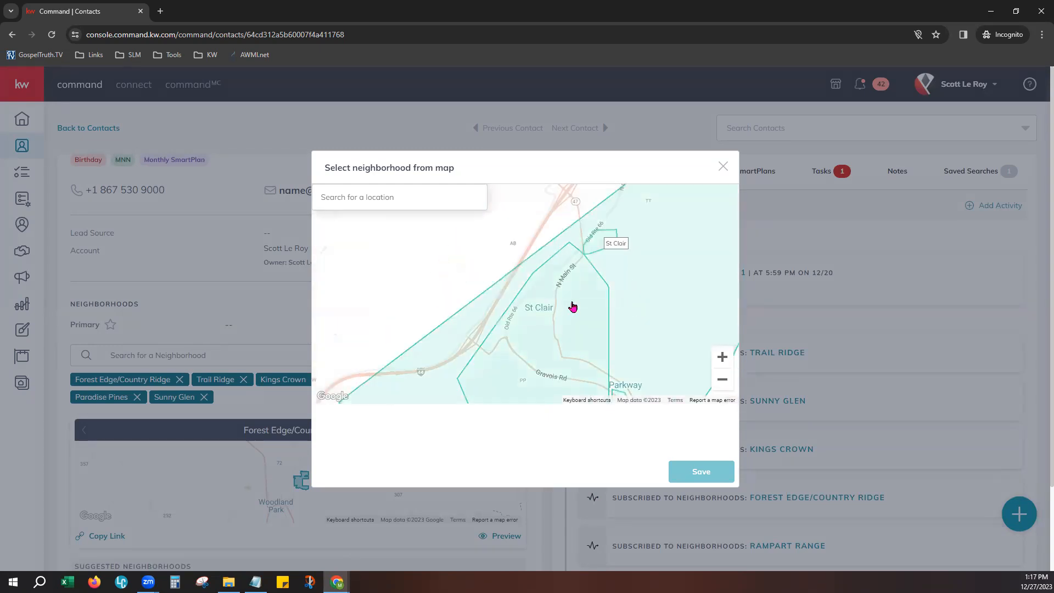
scroll(572, 307, "down", 3)
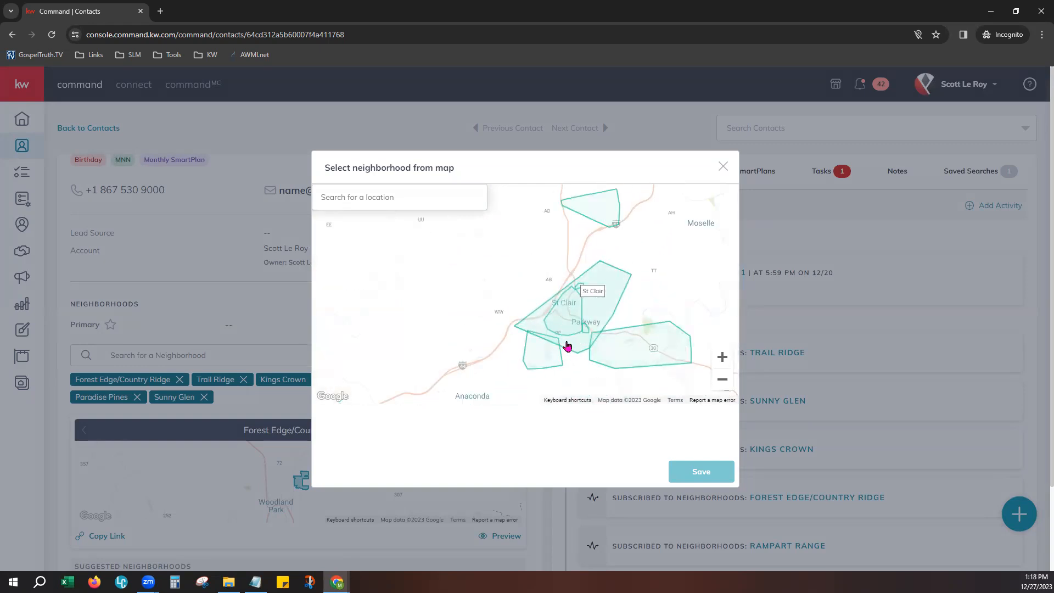
- Try selecting Lake Saint Clair, West Parkway and St Clair on the map, deselecting Lake Saint Clair, and close the picker without saving
left_click(547, 352)
left_click(630, 348)
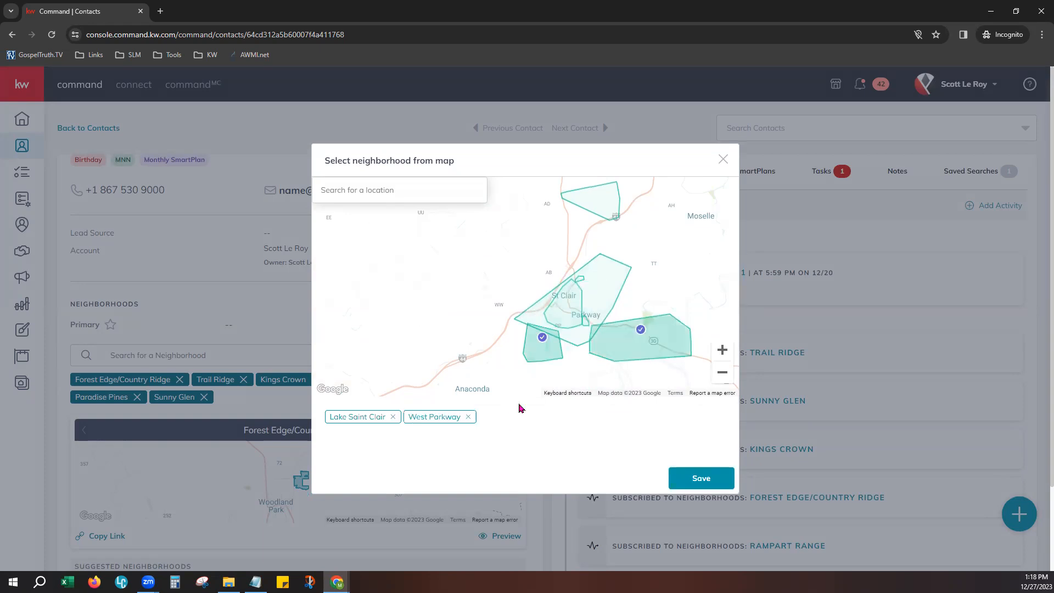
left_click(547, 353)
left_click(602, 297)
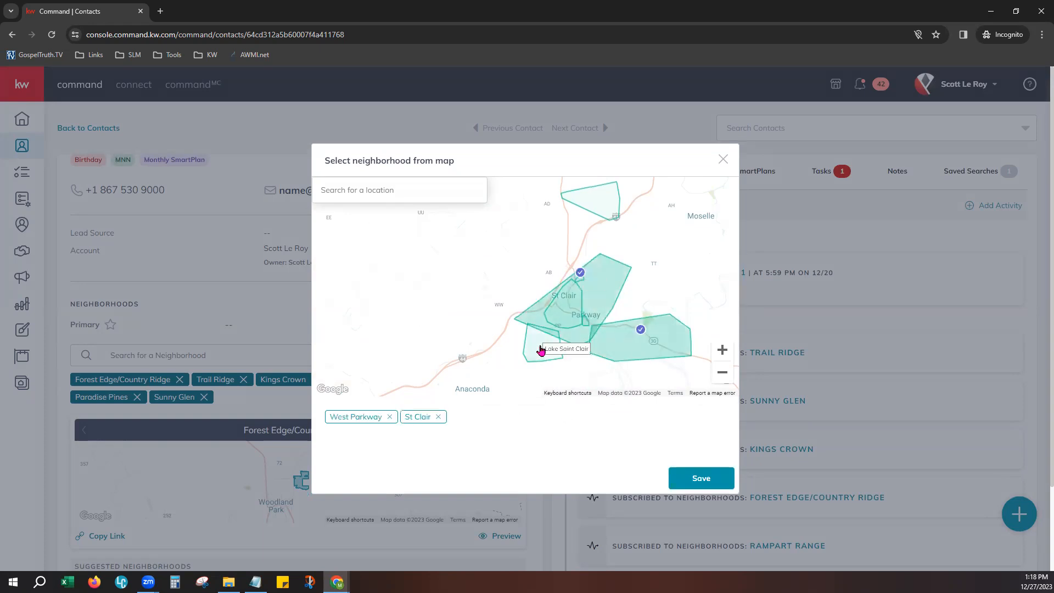
left_click(722, 159)
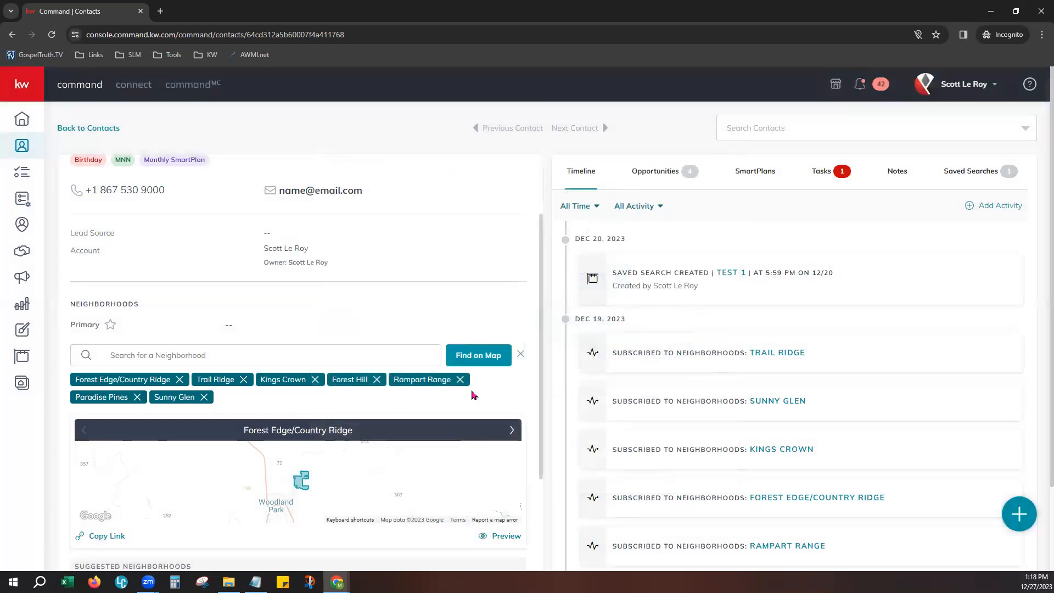
scroll(472, 395, "up", 2)
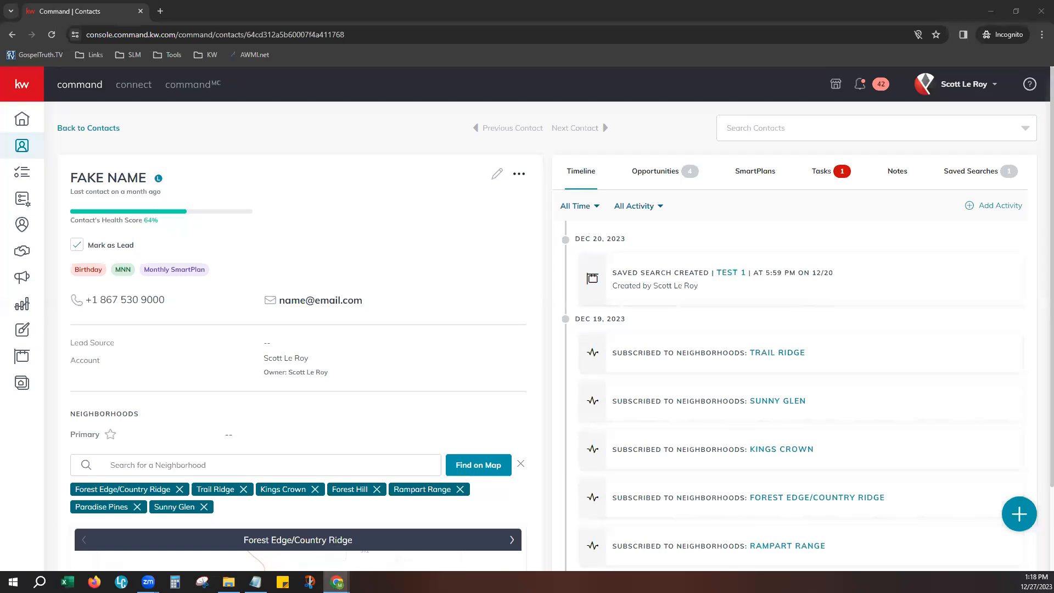
- Return to the contacts list, go to Designs and open the template library for creating an email design
left_click(22, 147)
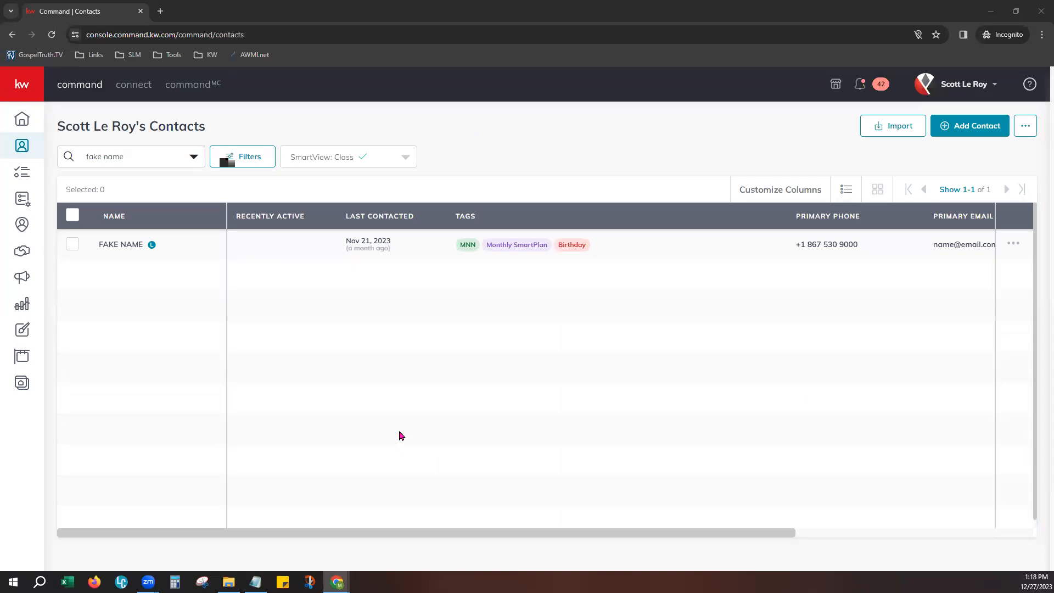
left_click(22, 85)
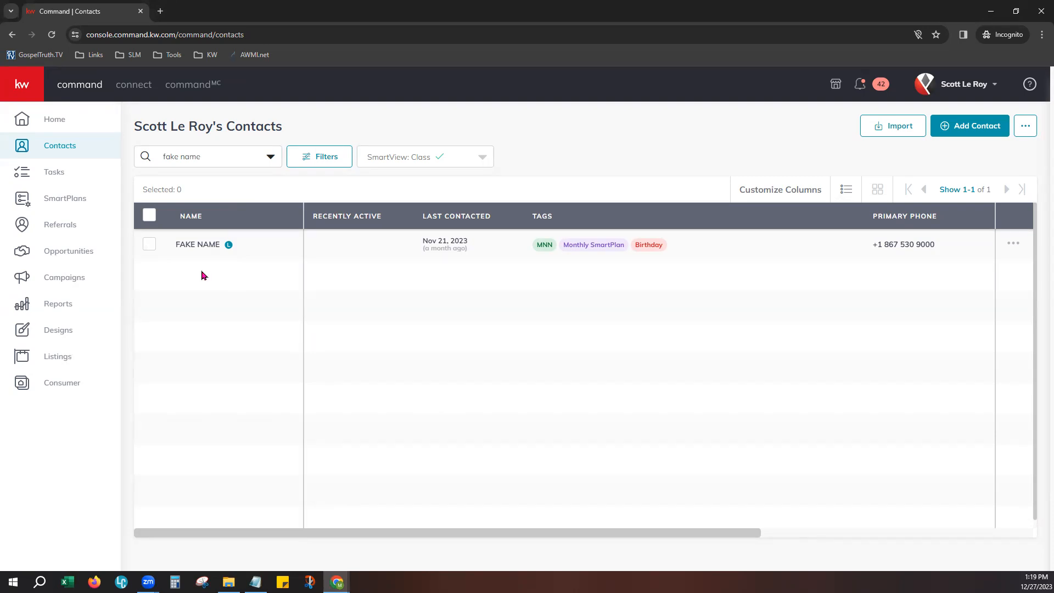
left_click(64, 336)
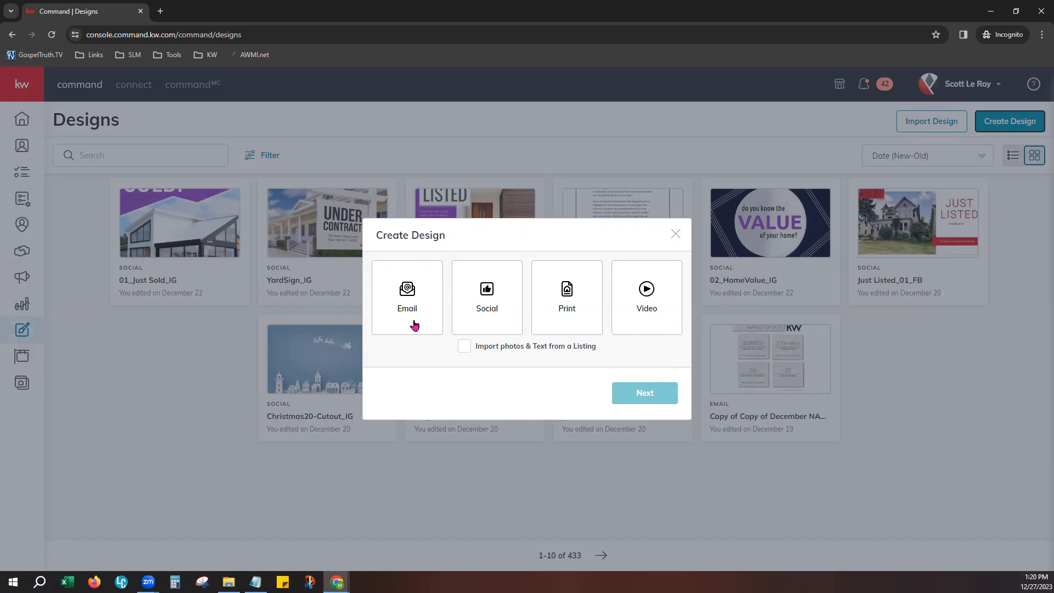
left_click(414, 326)
left_click(631, 391)
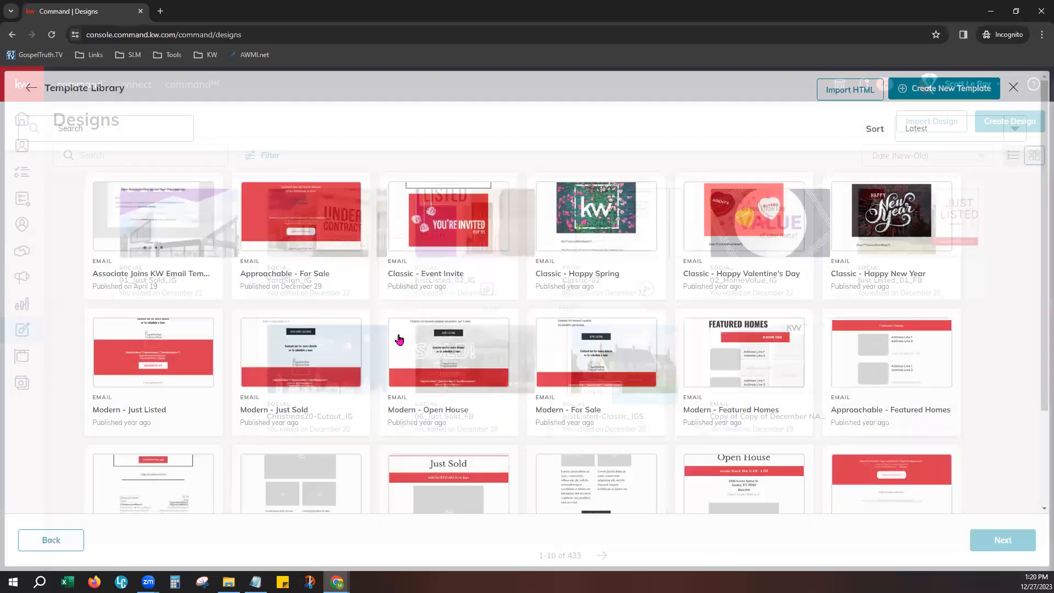
- Browse the email templates, loading more of them, and return to the Designs overview without choosing one
scroll(649, 447, "down", 3)
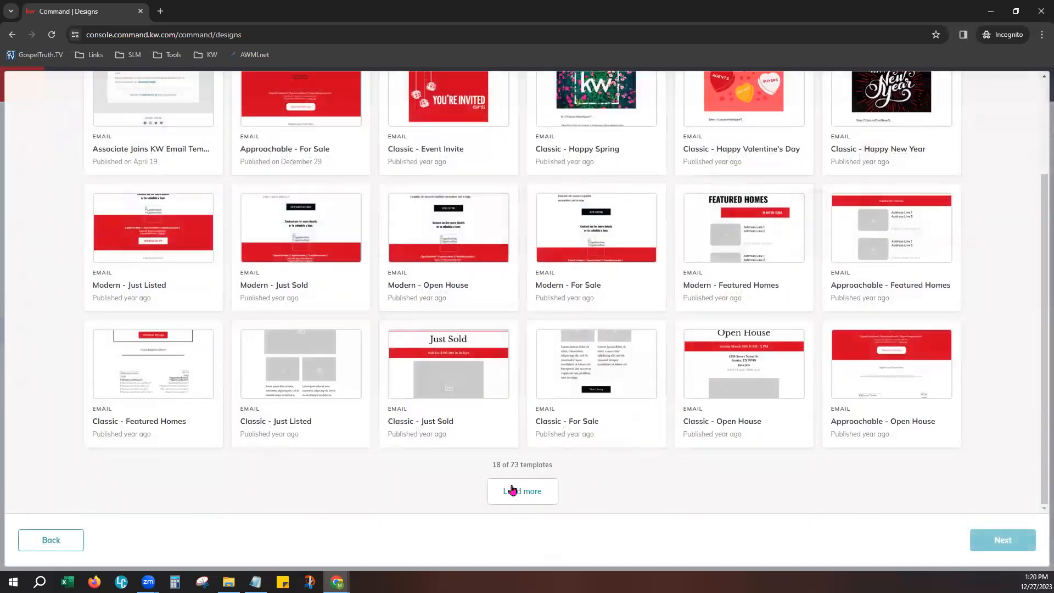
left_click(501, 490)
scroll(759, 454, "down", 3)
scroll(748, 402, "up", 5)
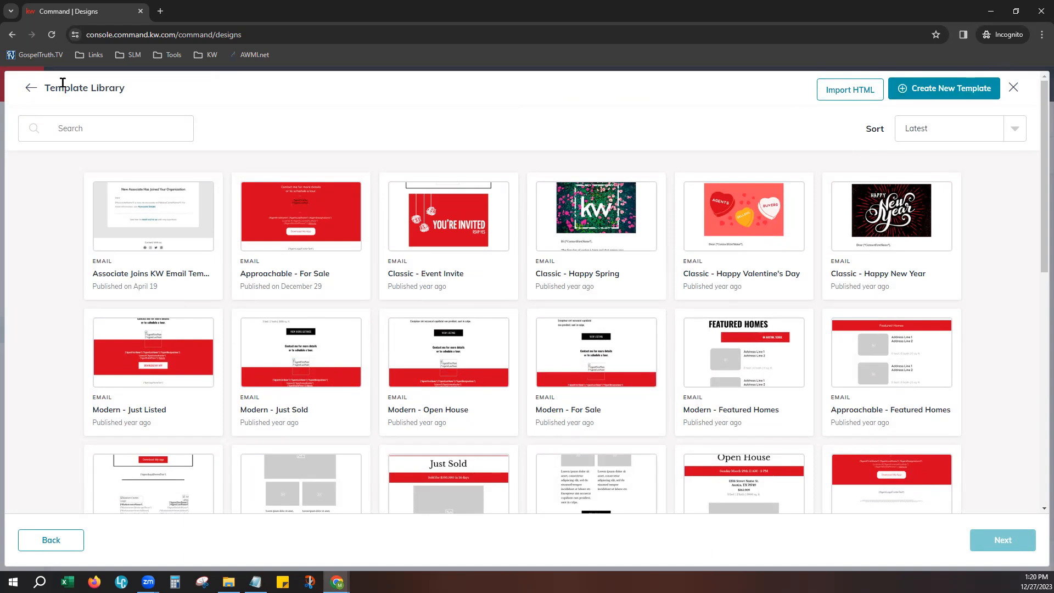
left_click(32, 88)
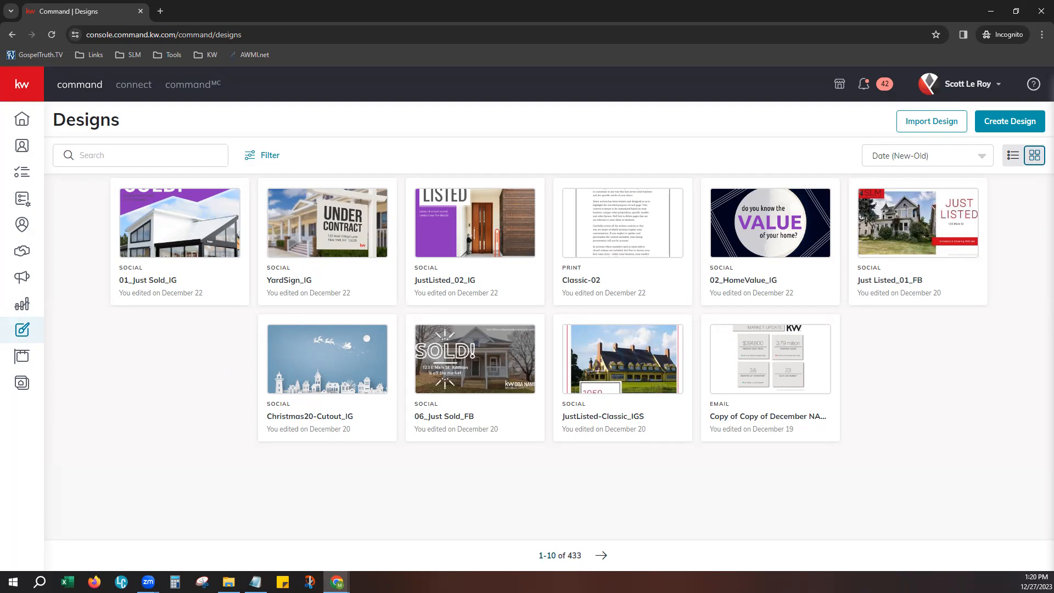
- Open the SmartPlans list and read the notice about the Twilio account connection
left_click(28, 200)
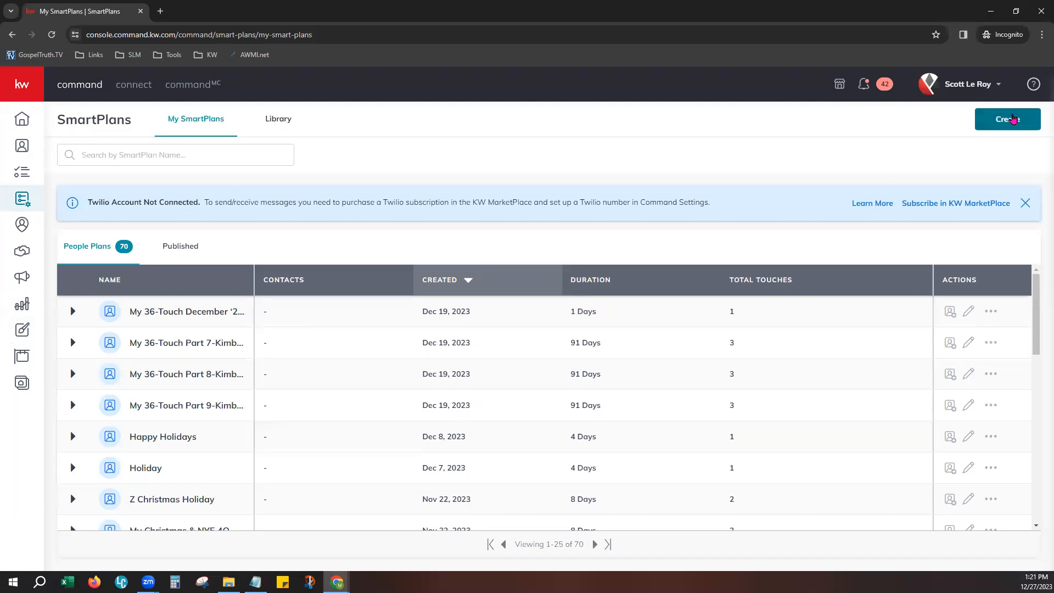
left_click(83, 152)
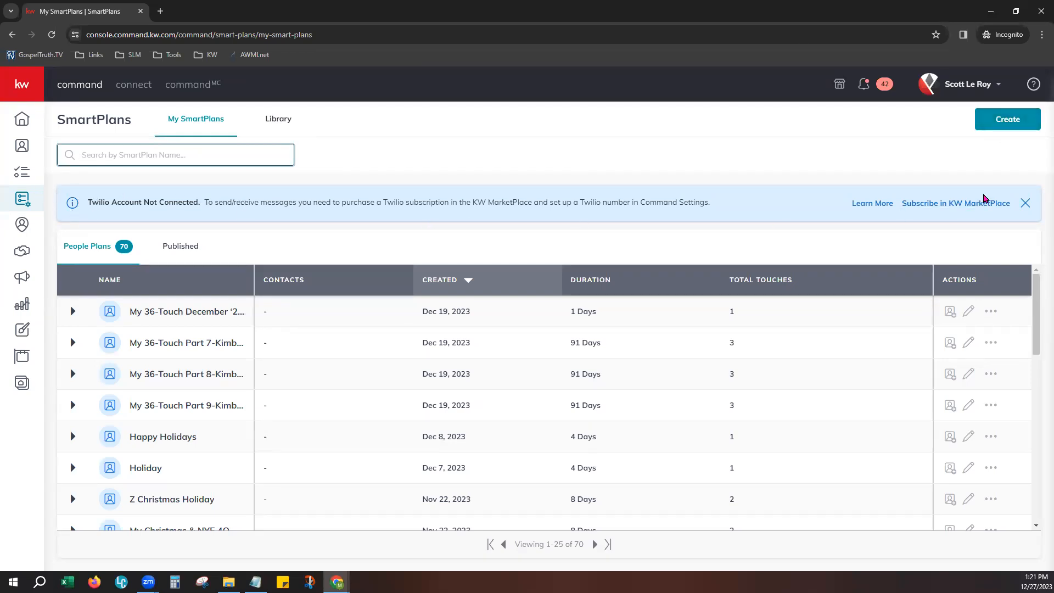
left_click_drag(205, 202, 86, 201)
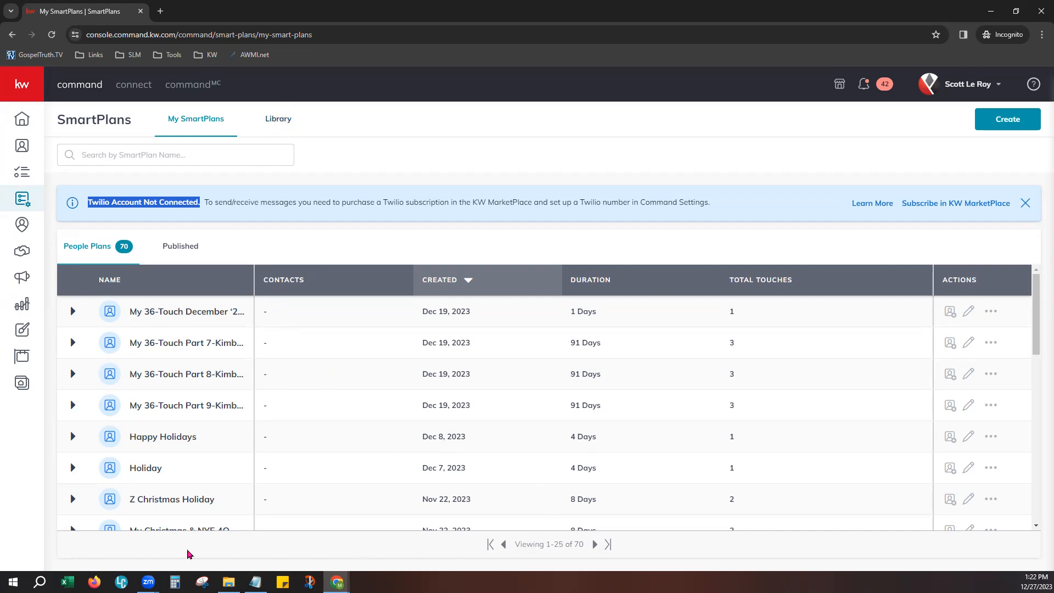
- Expand the My Monthly Neighborhood Nurture SmartPlan to review its trigger and steps, and collapse it again
scroll(341, 373, "down", 5)
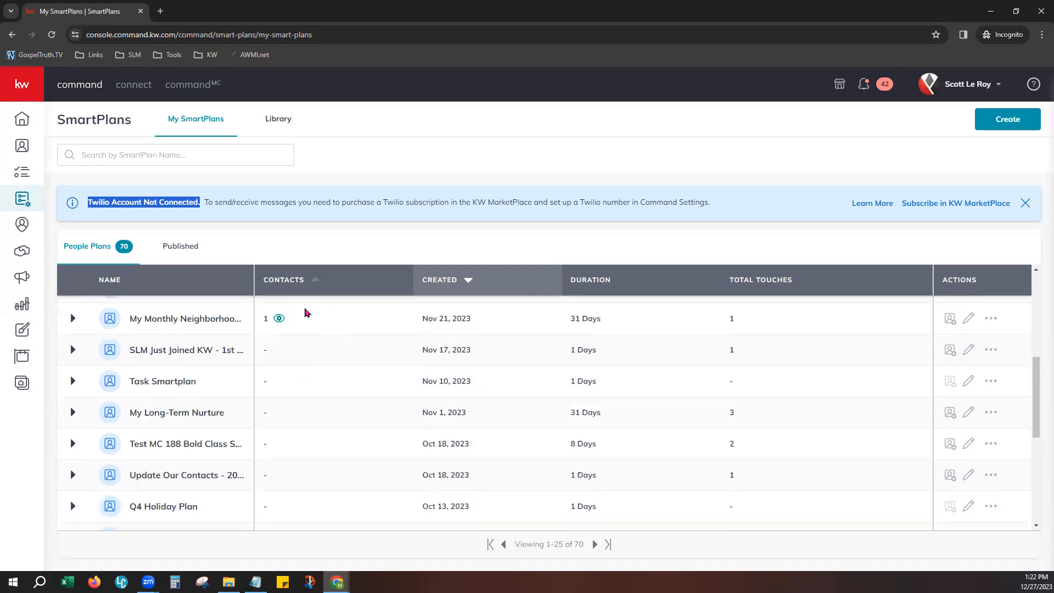
left_click(73, 318)
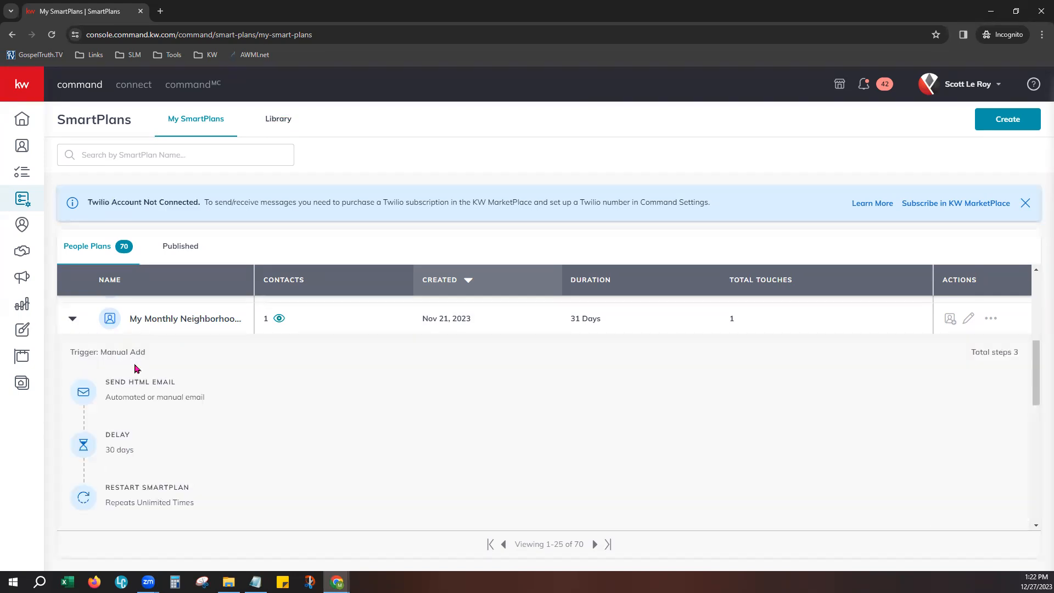
scroll(165, 477, "down", 2)
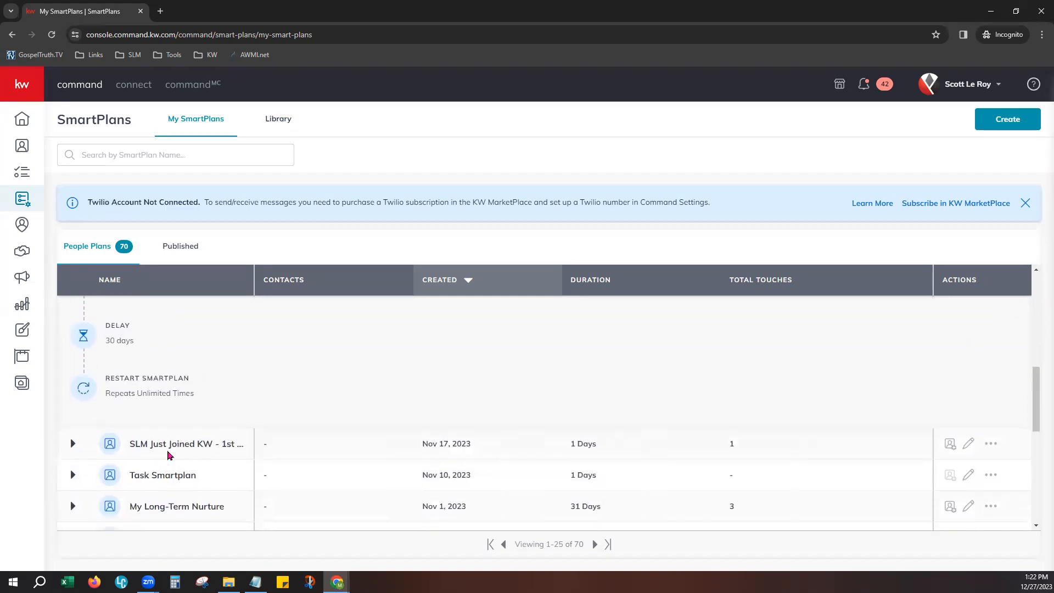
scroll(170, 456, "up", 2)
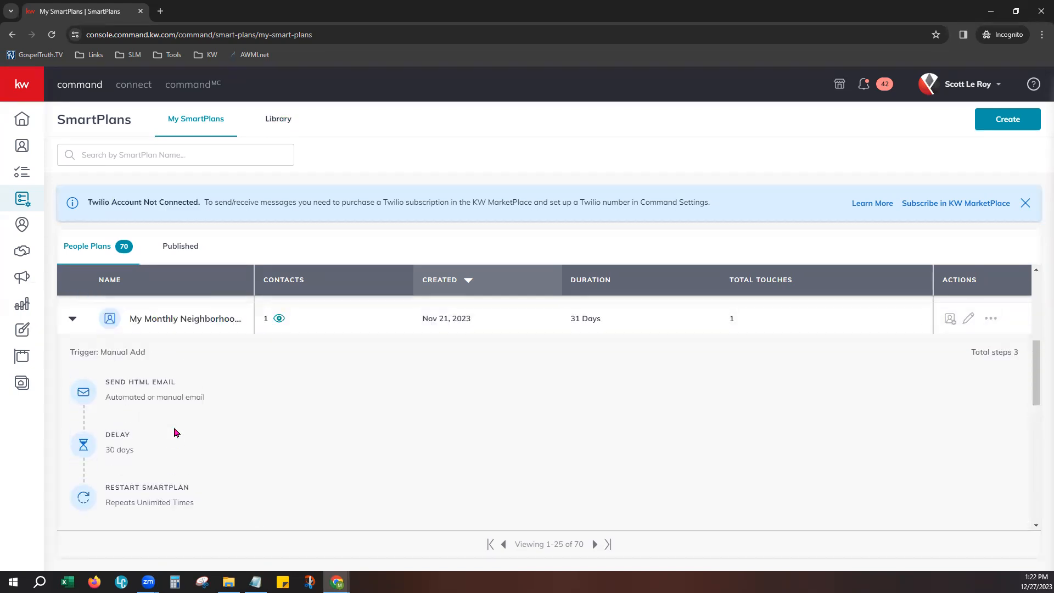
left_click(73, 320)
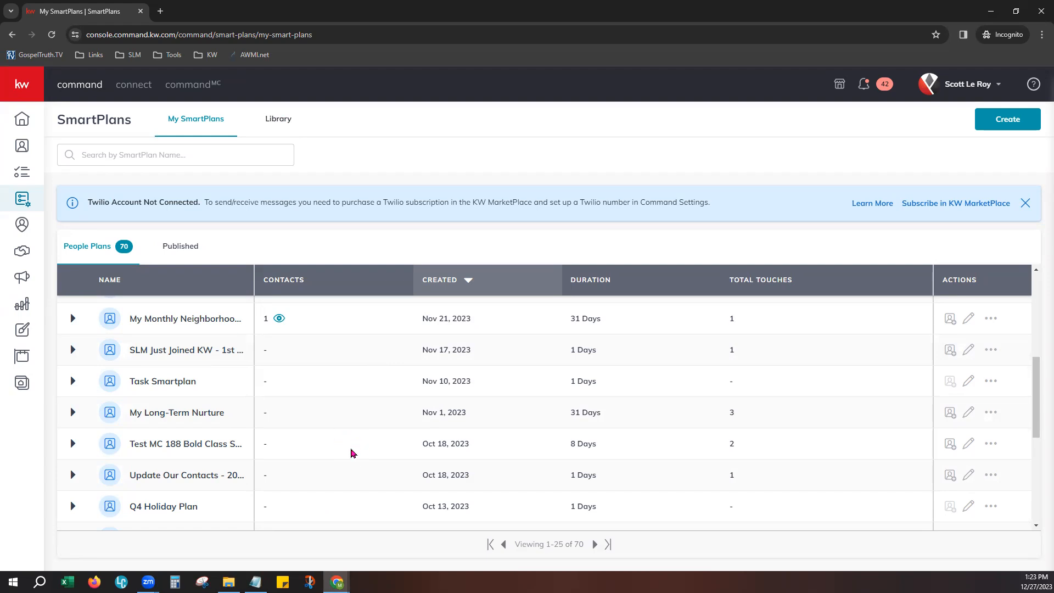
- Check how to remove contacts from My Monthly Neighborhood Nurture without removing any, and view the plan's copy, publish and delete options
left_click(280, 319)
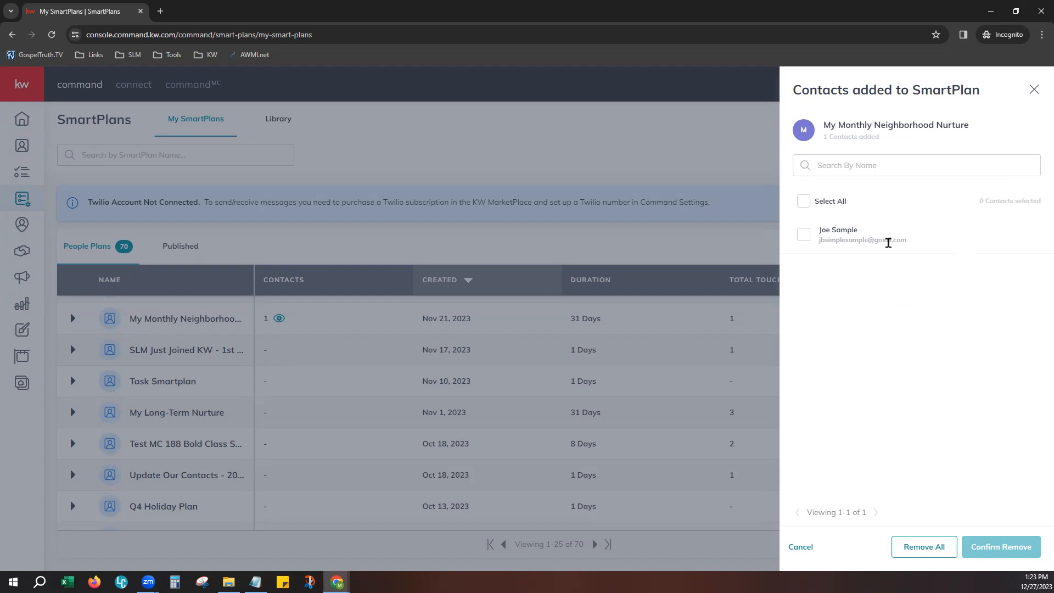
left_click(803, 234)
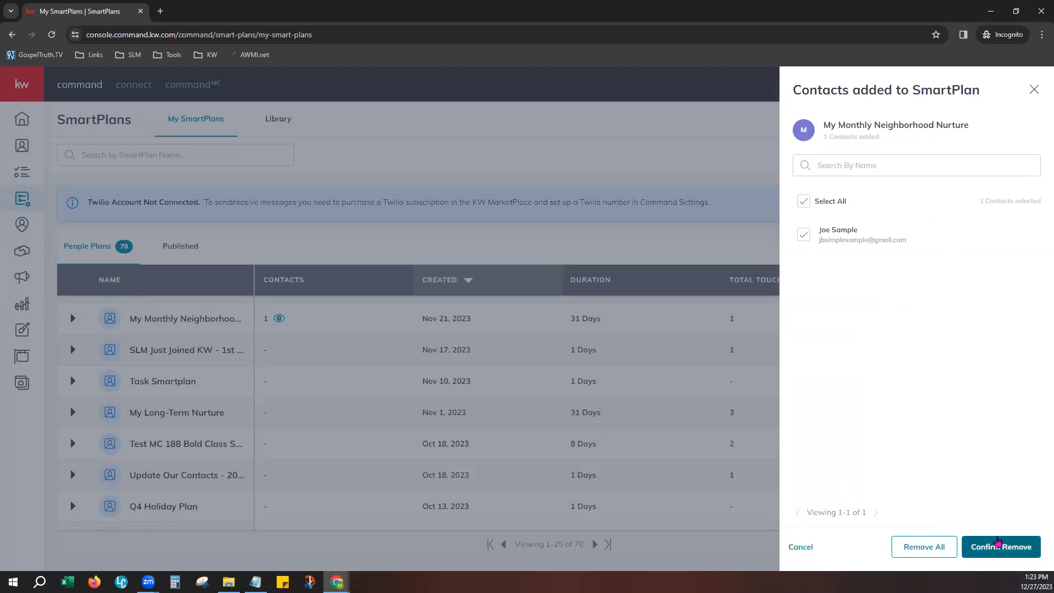
left_click(804, 236)
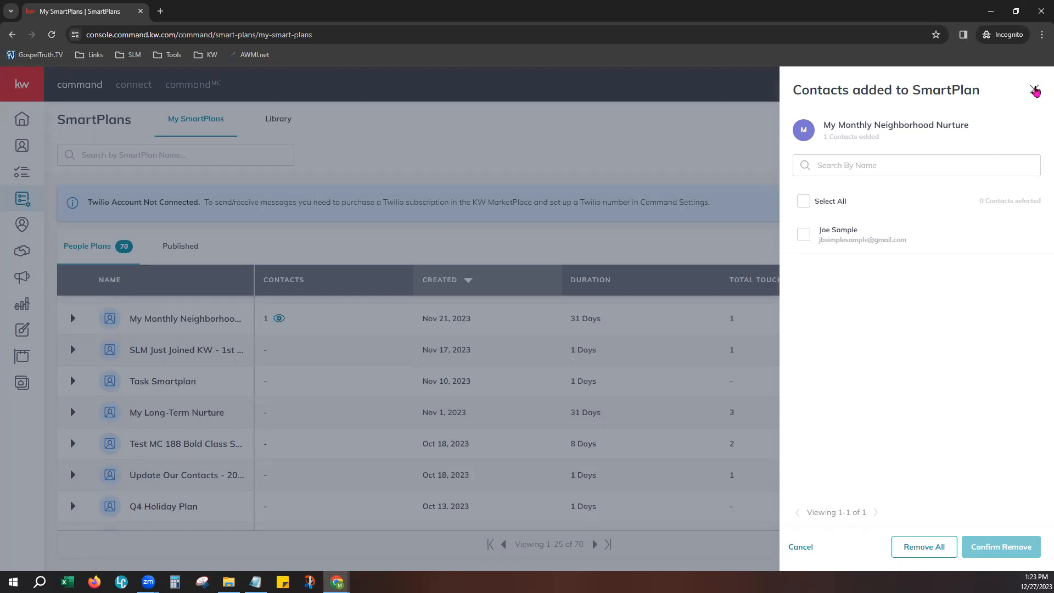
left_click(1034, 90)
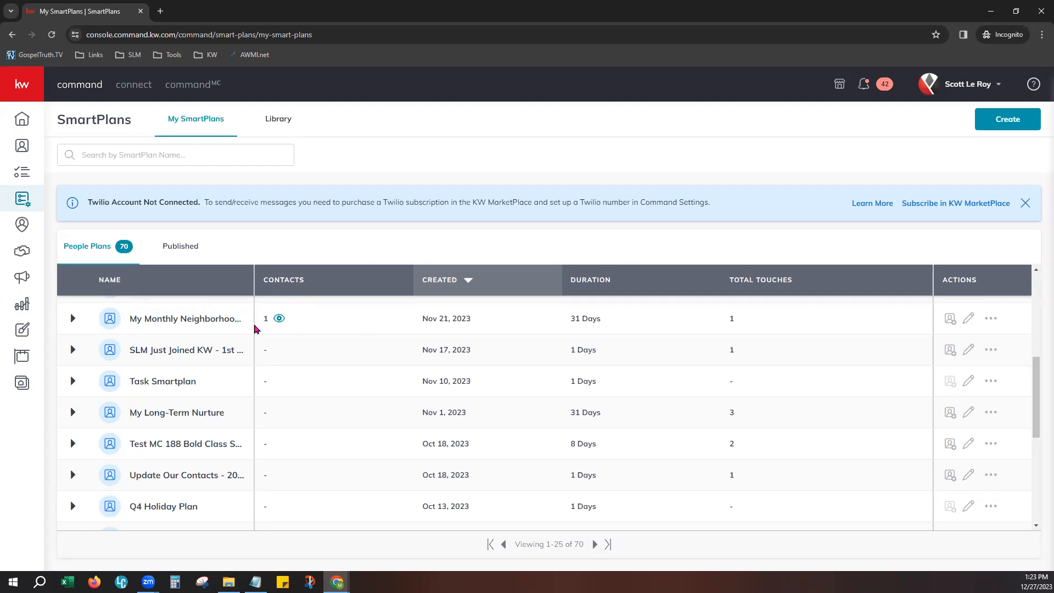
left_click(991, 321)
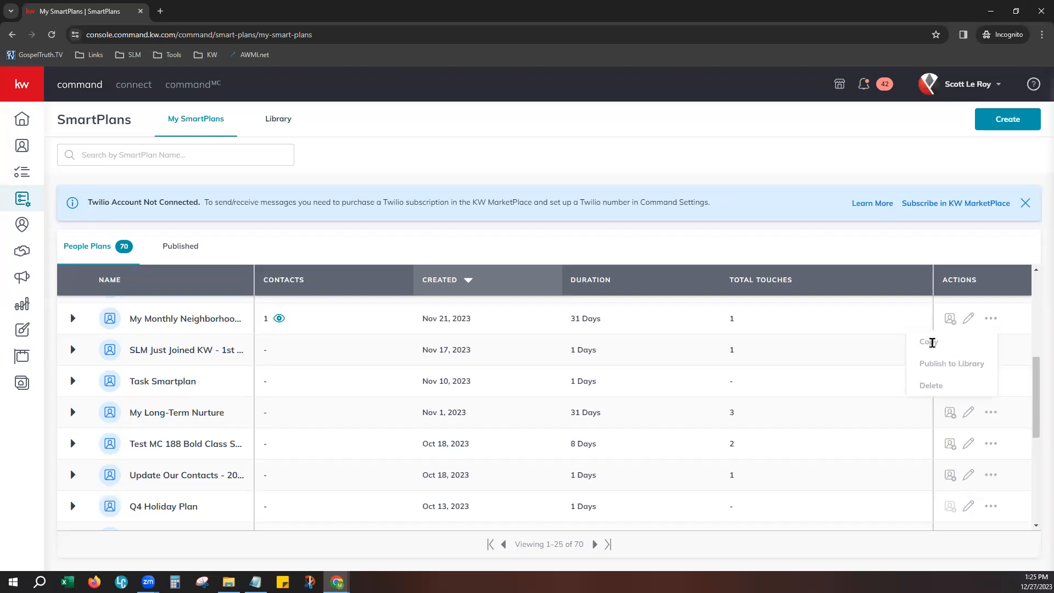
left_click(894, 334)
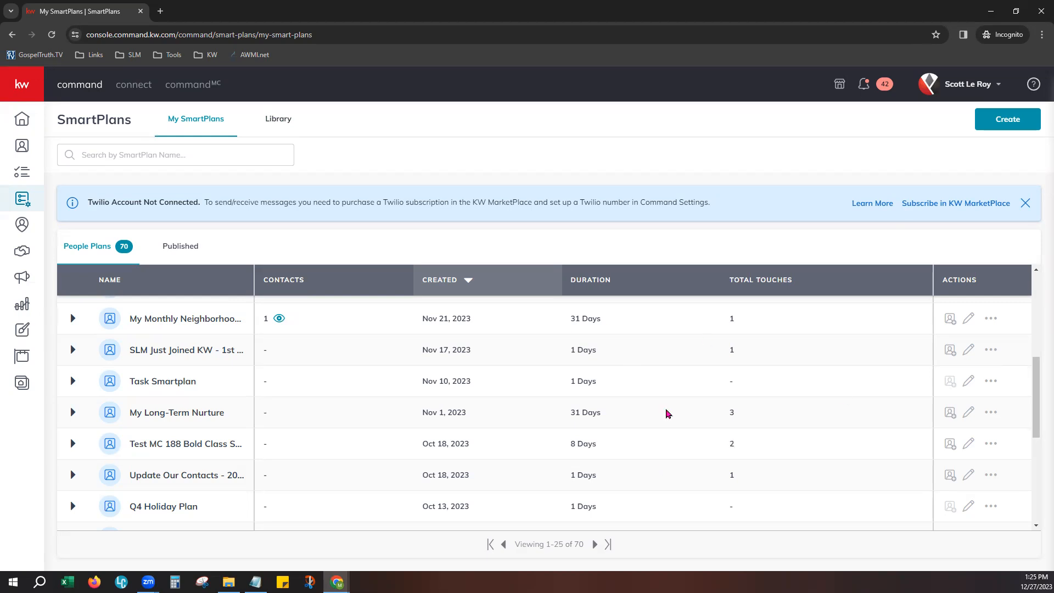
- Open the form for adding contacts to My Monthly Neighborhood Nurture and check the listed contacts' neighborhood assignments
left_click(949, 326)
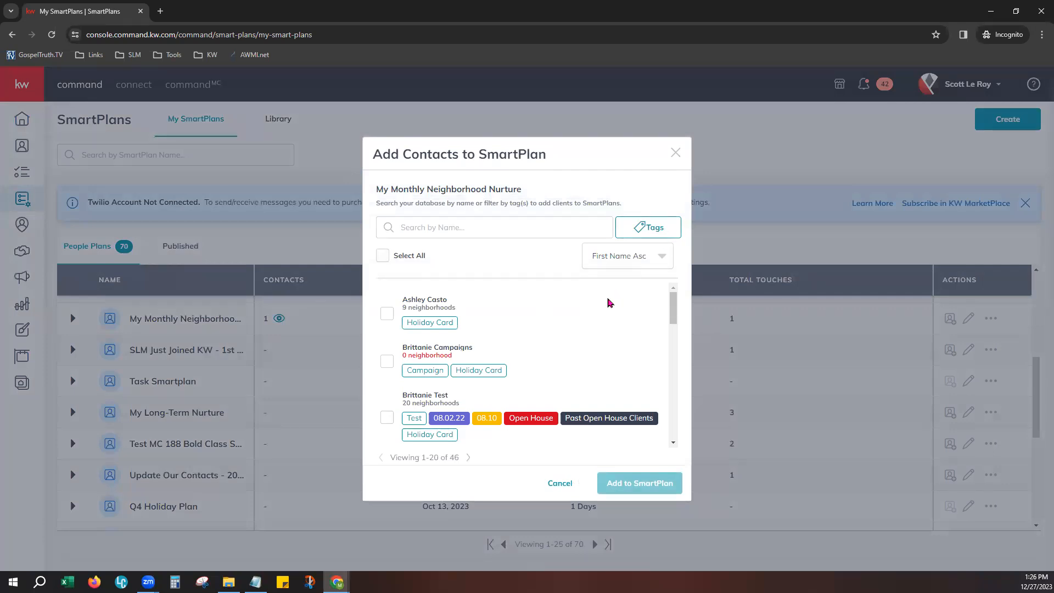
scroll(475, 330, "down", 5)
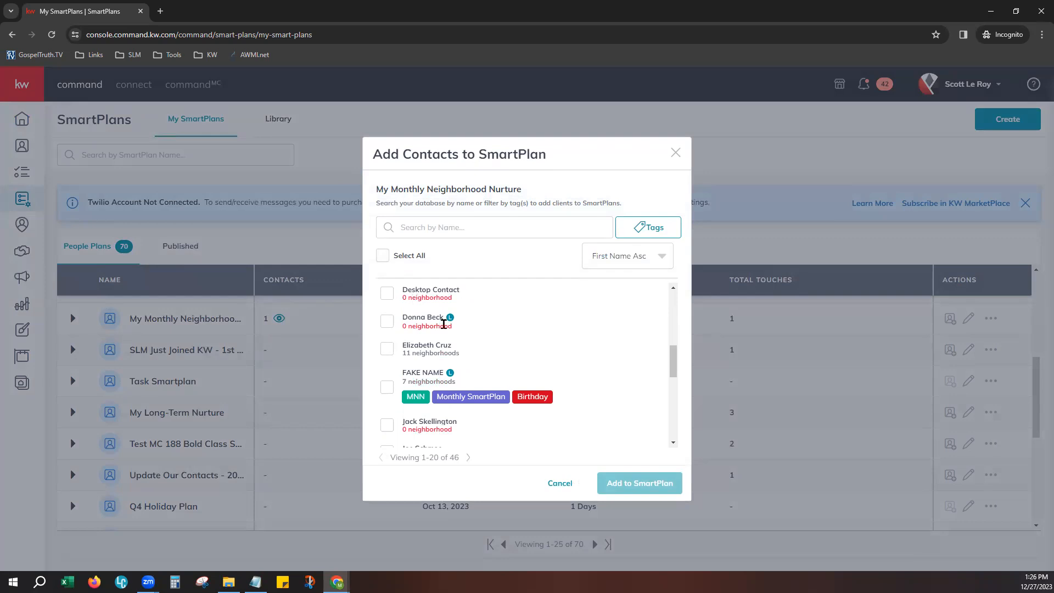
left_click_drag(403, 329, 460, 331)
scroll(498, 365, "up", 1)
scroll(498, 365, "up", 2)
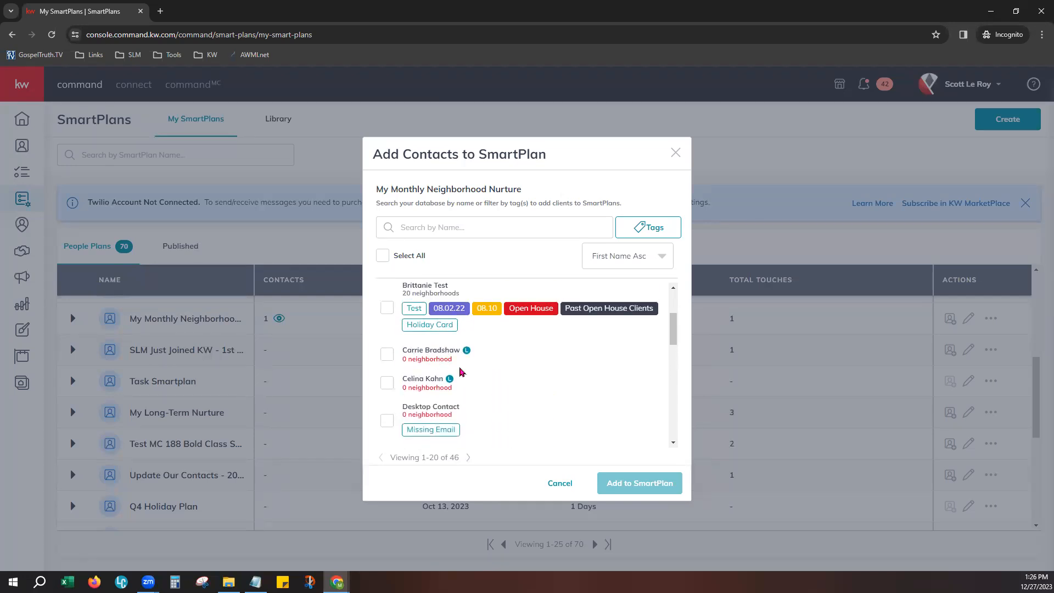
- Check the neighborhood assignments of the contacts available for My Monthly Neighborhood Nurture, through to the second page of the list
scroll(483, 372, "up", 1)
scroll(484, 372, "up", 1)
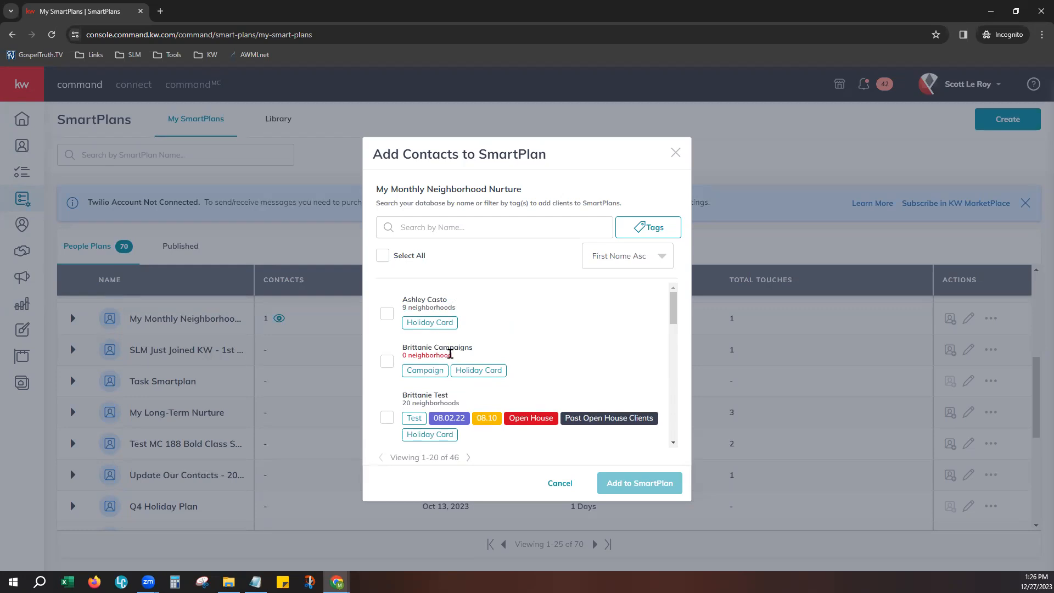
left_click_drag(450, 356, 407, 356)
left_click(538, 337)
scroll(659, 327, "down", 5)
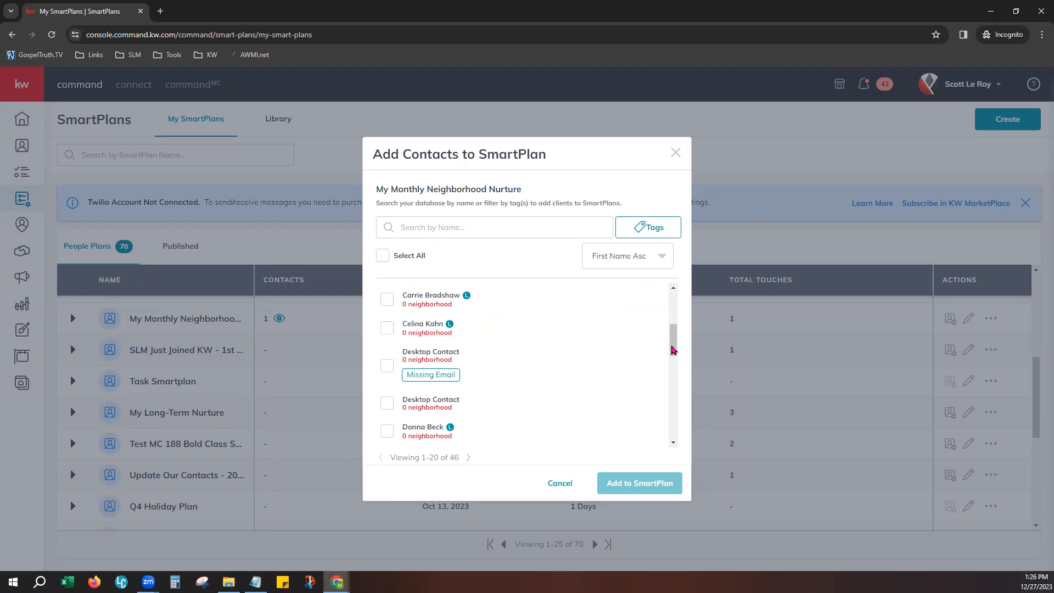
left_click_drag(673, 350, 670, 453)
left_click_drag(414, 457, 466, 466)
left_click(468, 460)
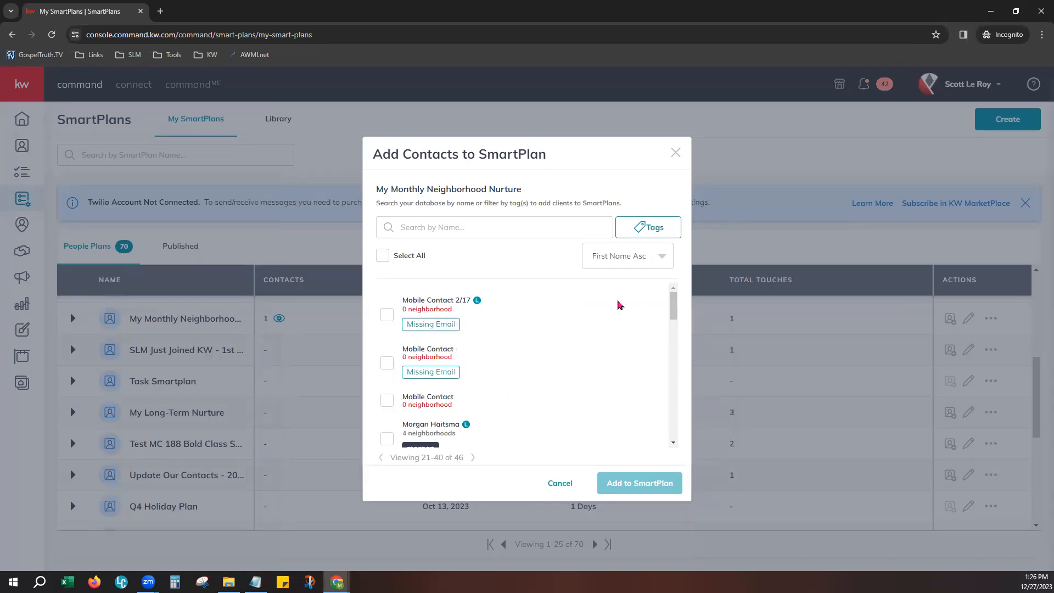
- Search the contact tag filter for "monthly" and "mnn", and leave the form without adding anyone to the SmartPlan
left_click(635, 235)
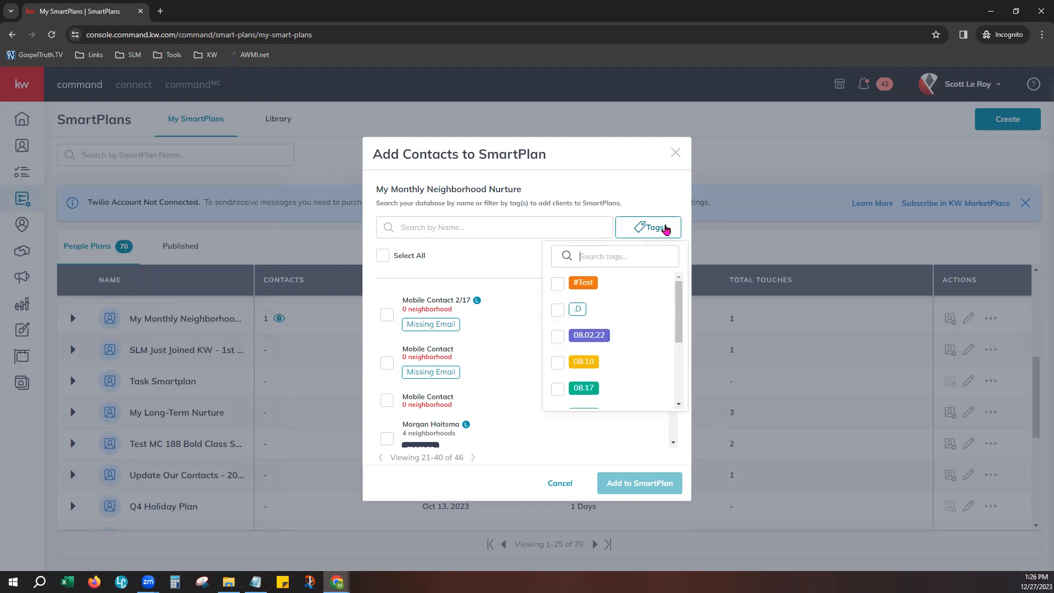
type("monthly")
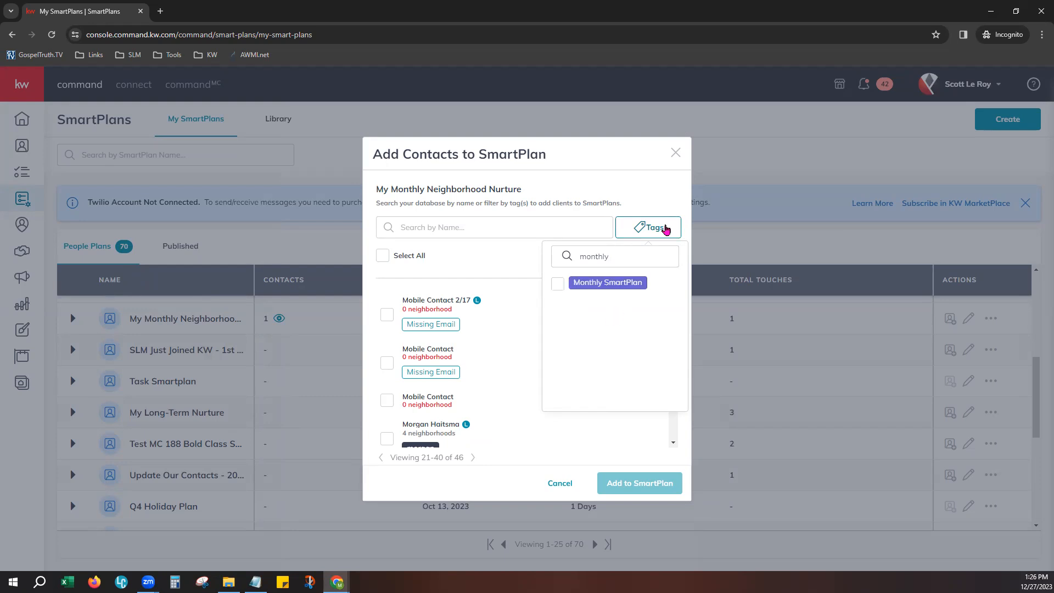
key("BackSpace")
key("BackSpace")
key("BackSpace")
key("BackSpace")
key("BackSpace")
key("BackSpace")
key("BackSpace")
type("mnn")
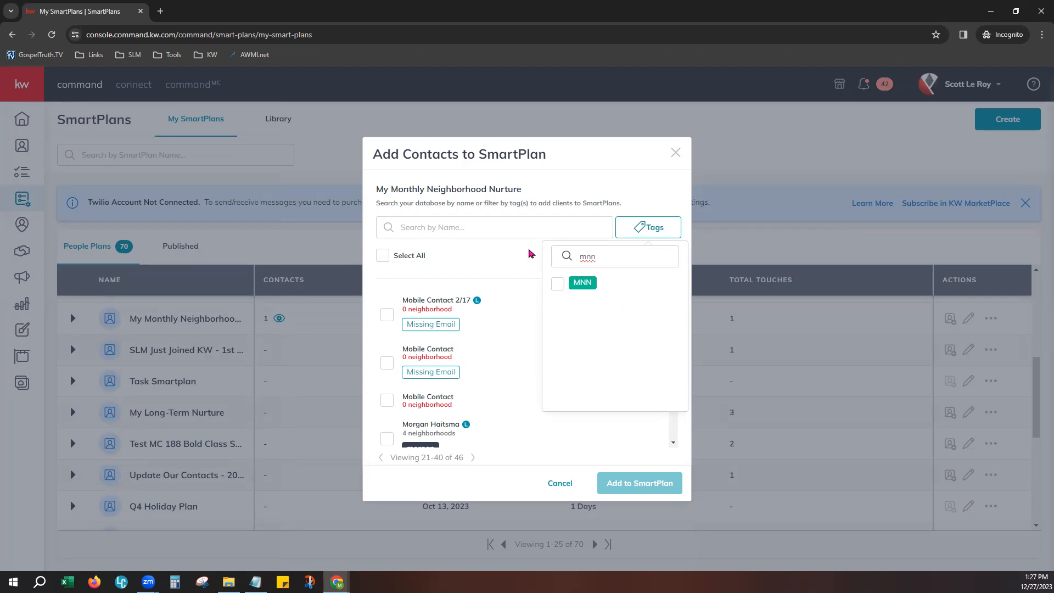
left_click(531, 253)
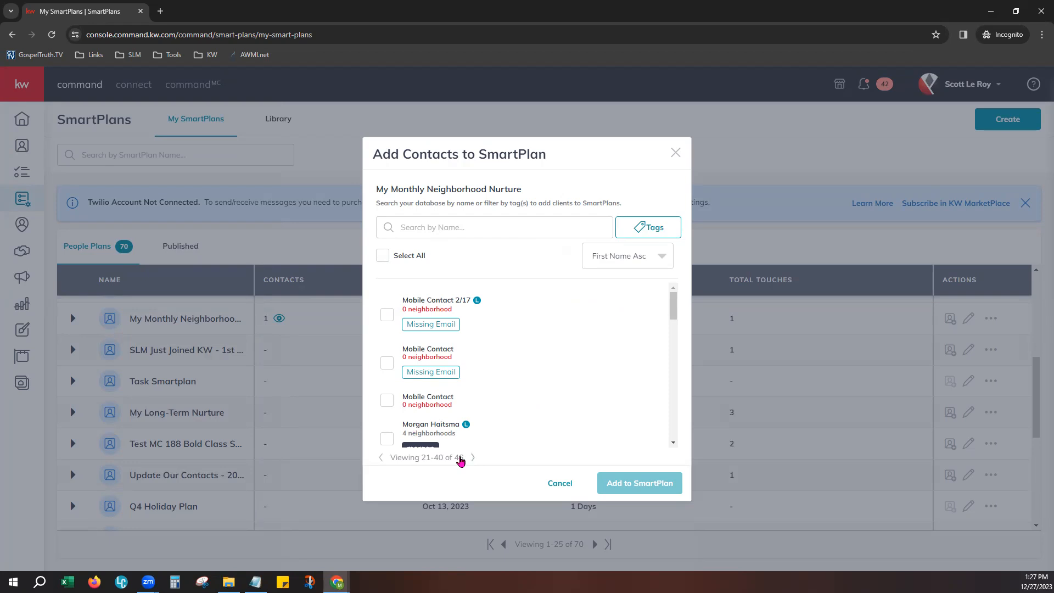
left_click(560, 483)
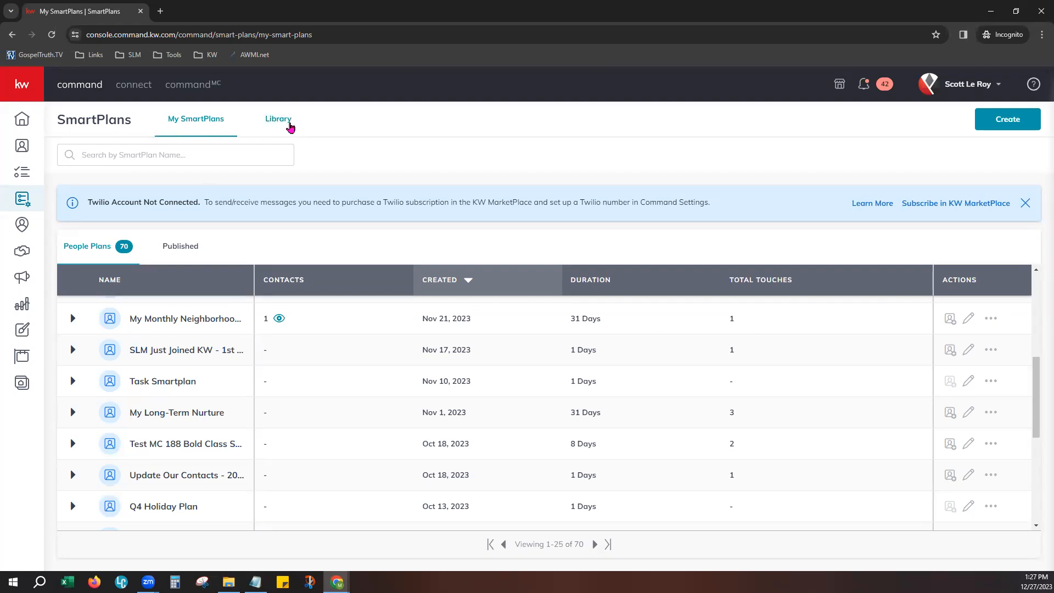
- Open the SmartPlans library and review its search-by options and its duration, author, touches, downloads and rating filters
left_click(276, 127)
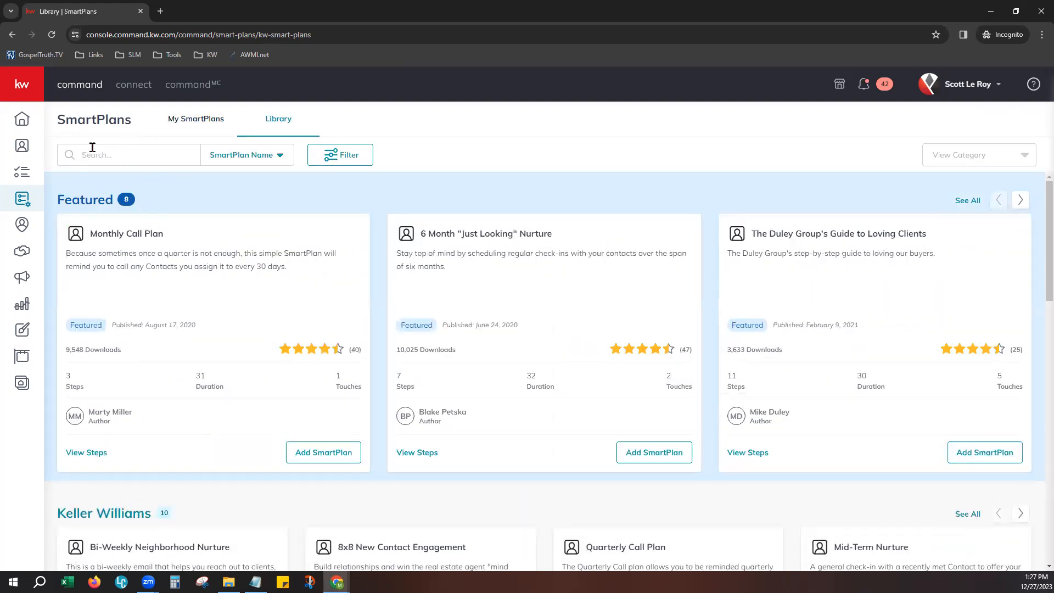
left_click(245, 156)
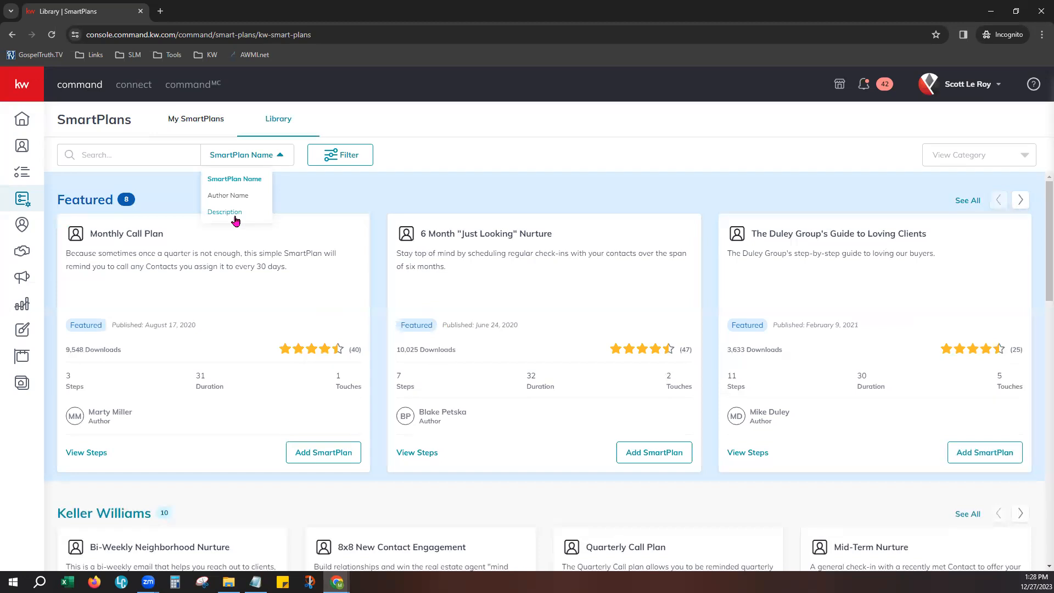
left_click(343, 157)
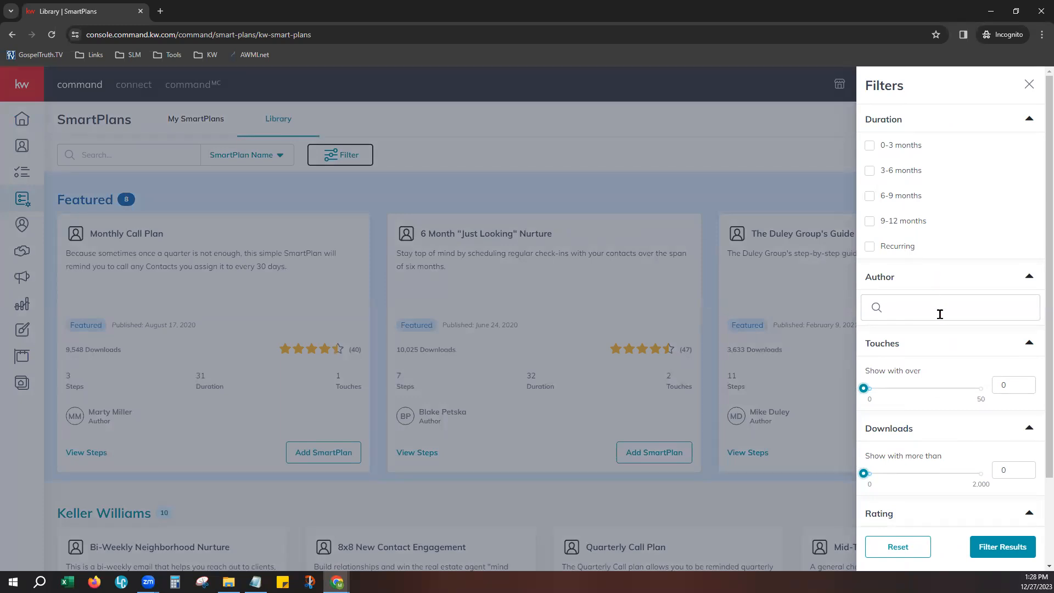
scroll(959, 379, "down", 2)
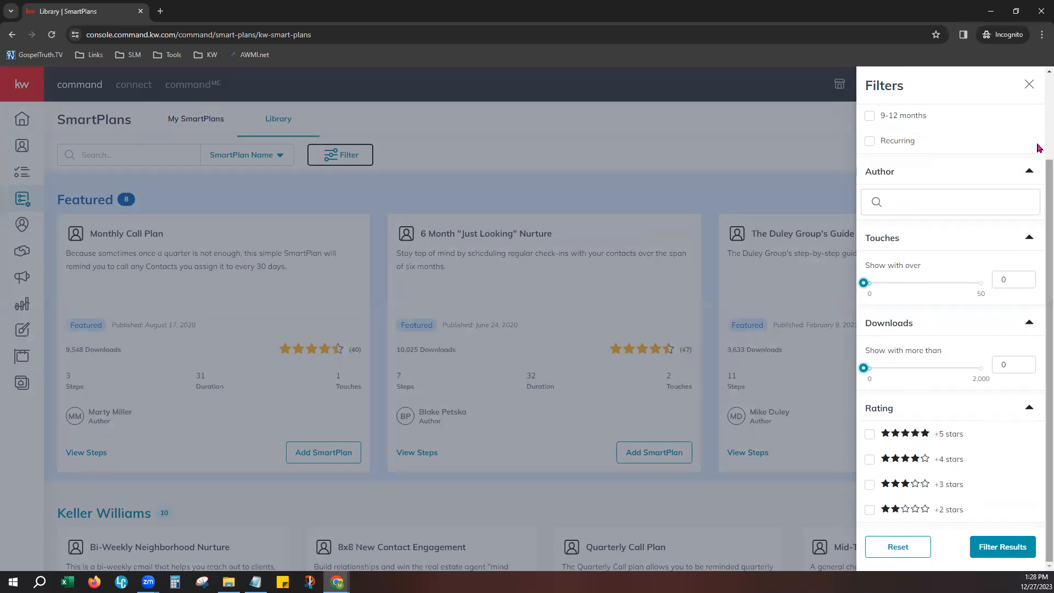
left_click(1028, 84)
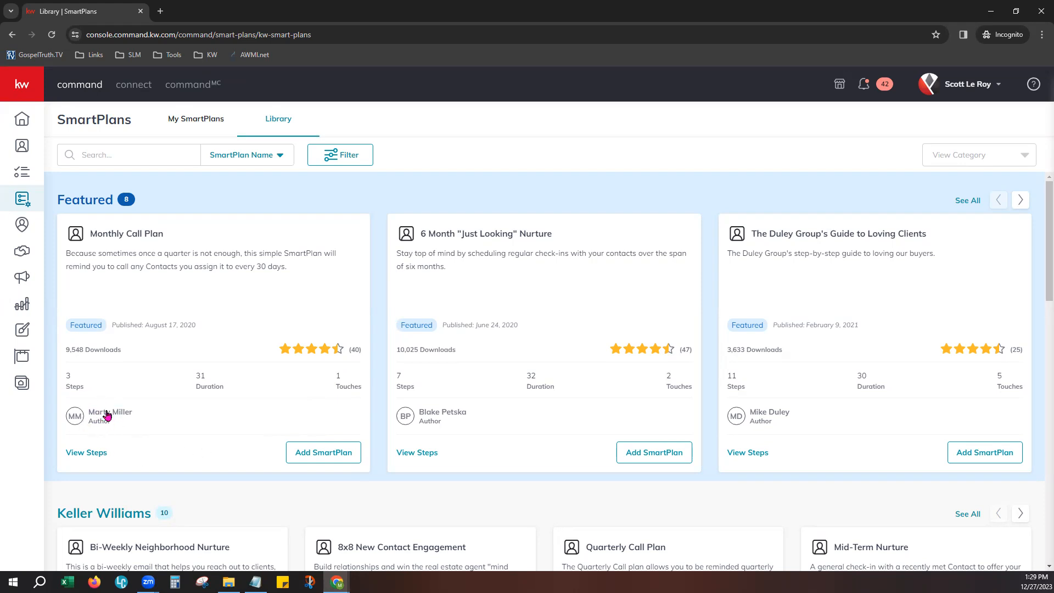
- View the steps of the featured Monthly Call Plan, and browse the remaining featured SmartPlans
left_click(91, 452)
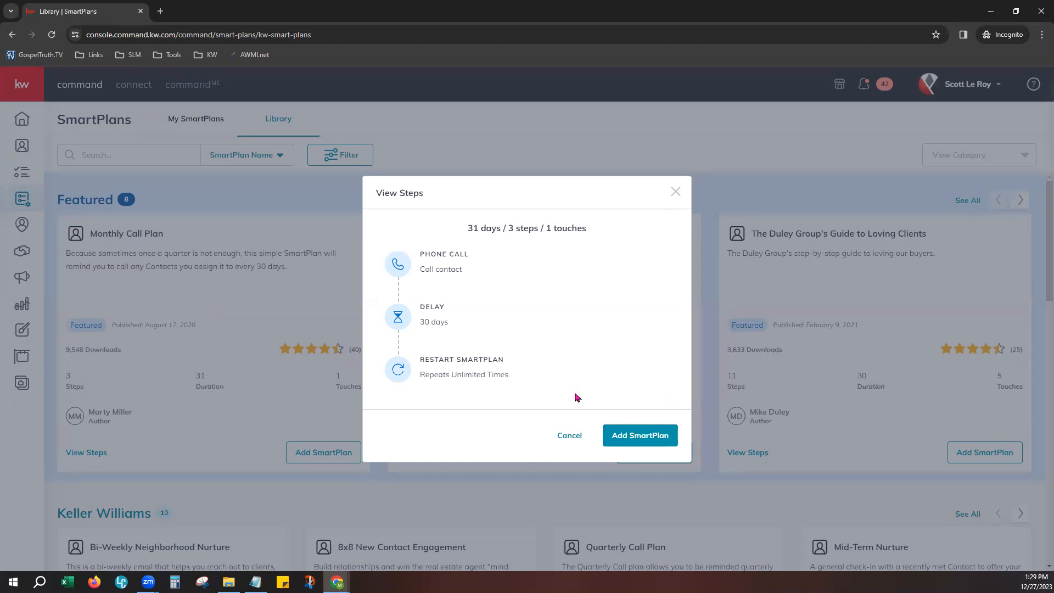
left_click(675, 191)
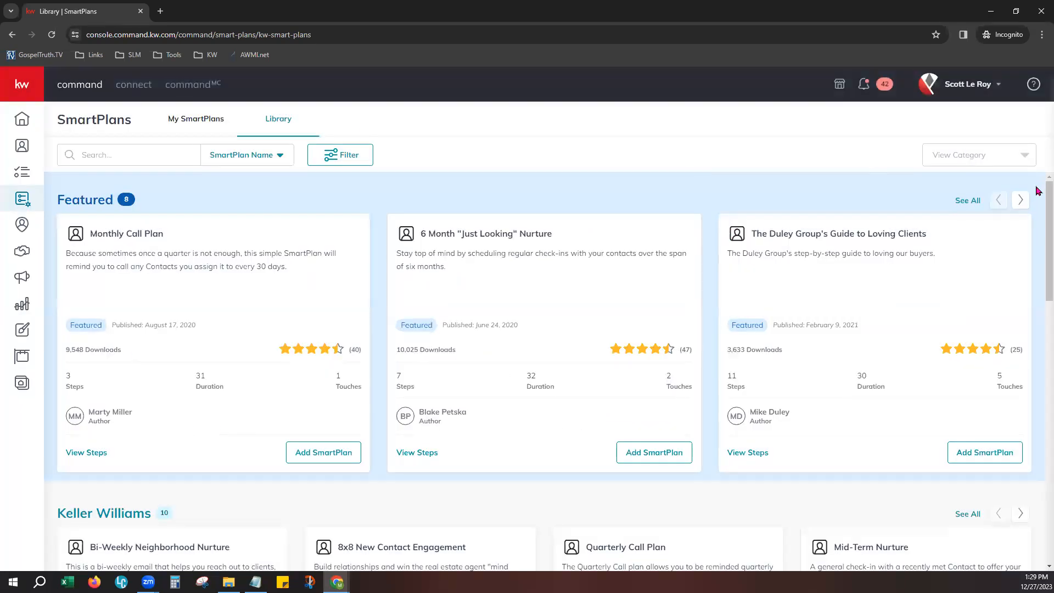
left_click(1020, 200)
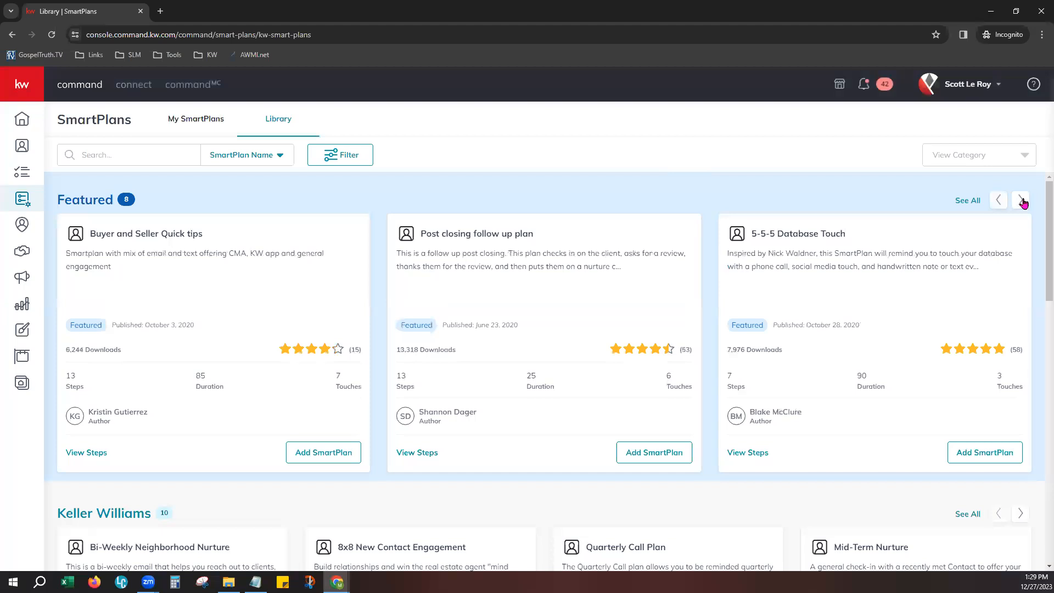
left_click(1022, 201)
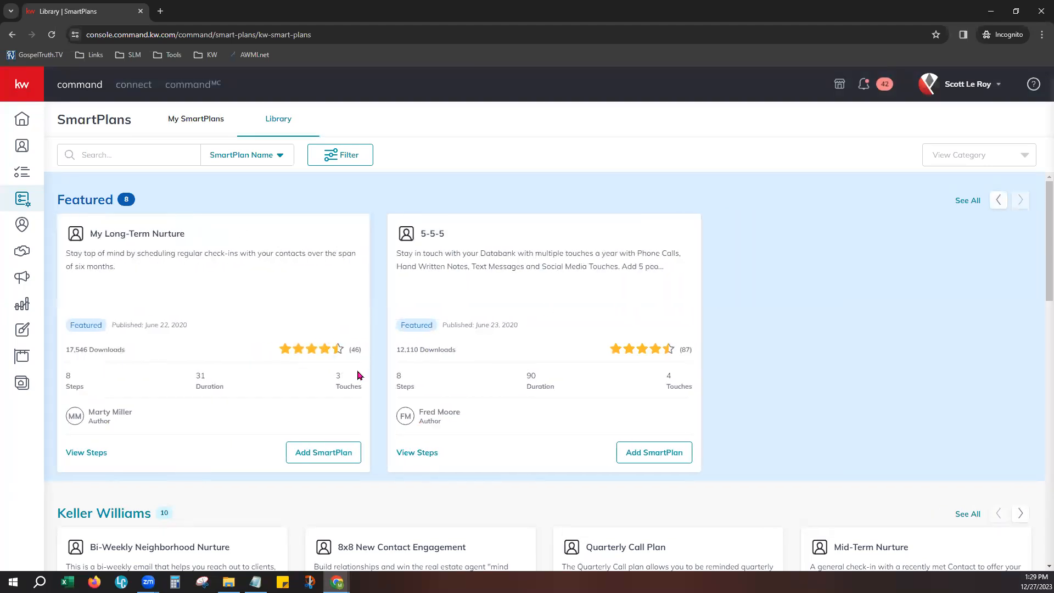
- Add the Keller Williams Birthday plan from the library to My SmartPlans under the name My Birthday
scroll(359, 376, "down", 5)
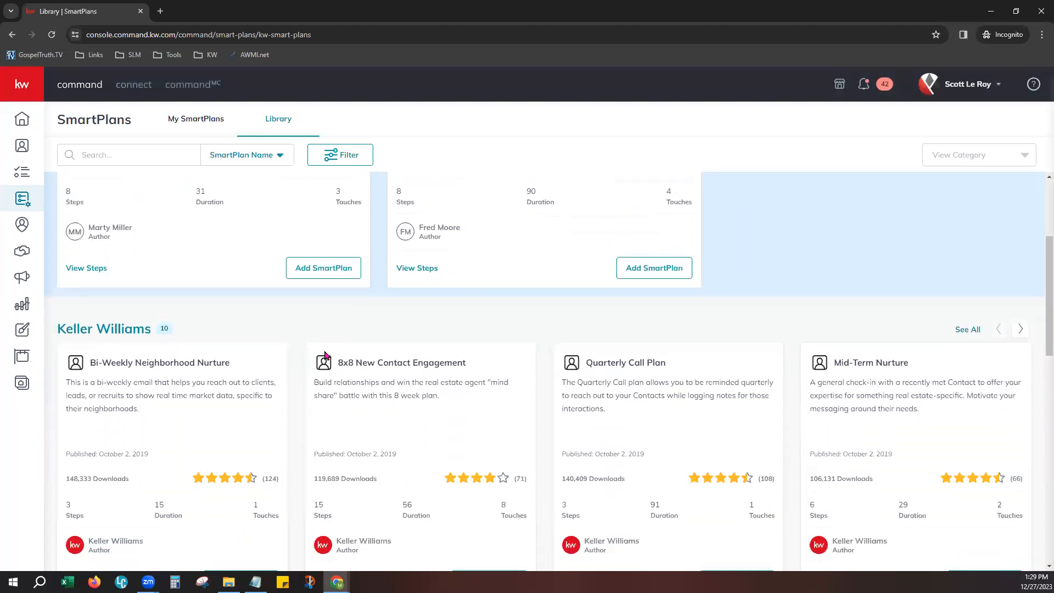
scroll(325, 355, "down", 1)
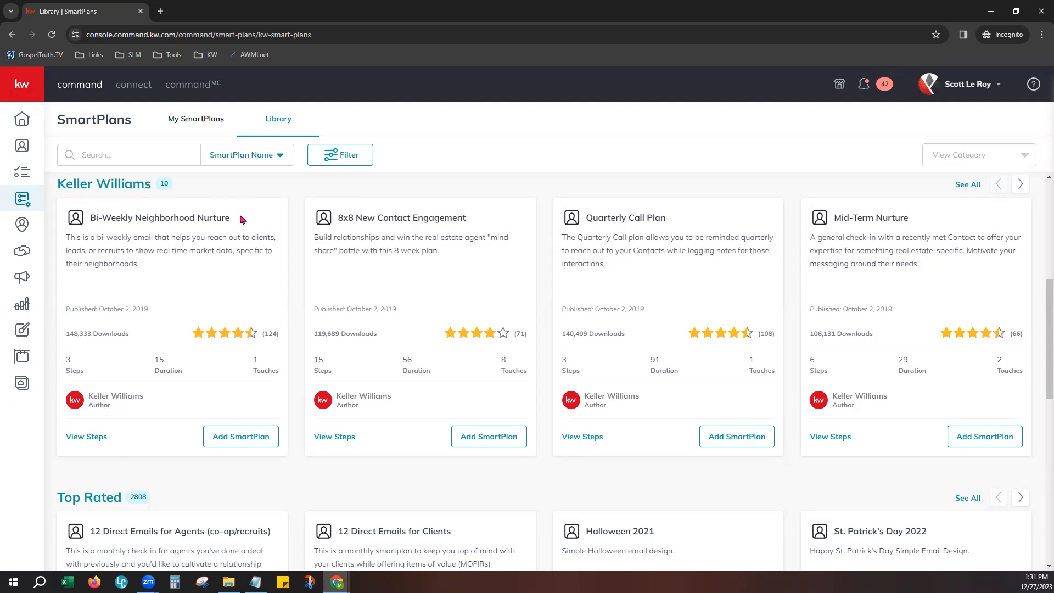
left_click(1020, 184)
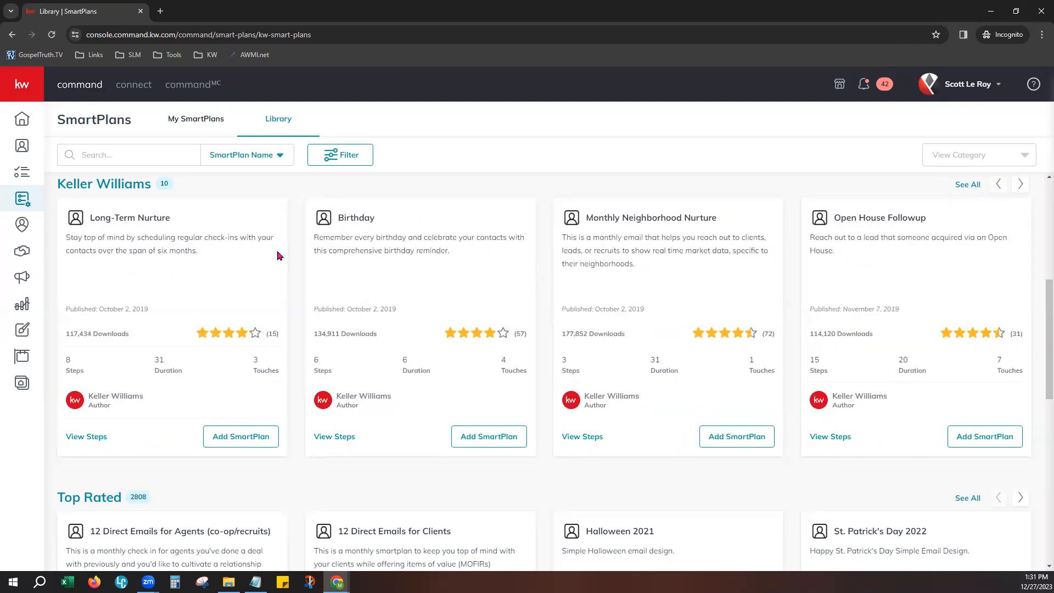
left_click(510, 440)
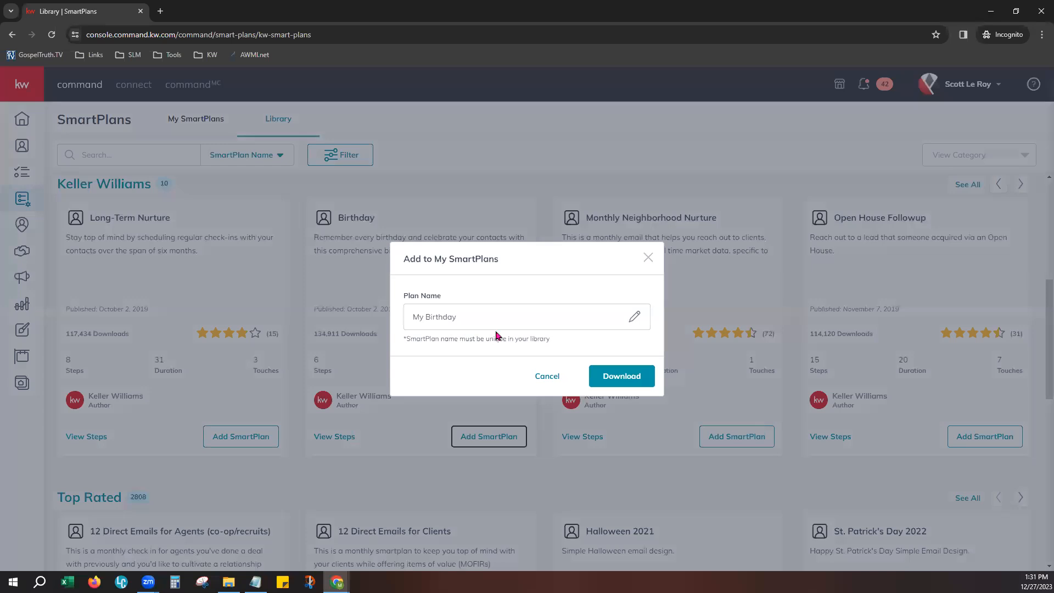
left_click(606, 373)
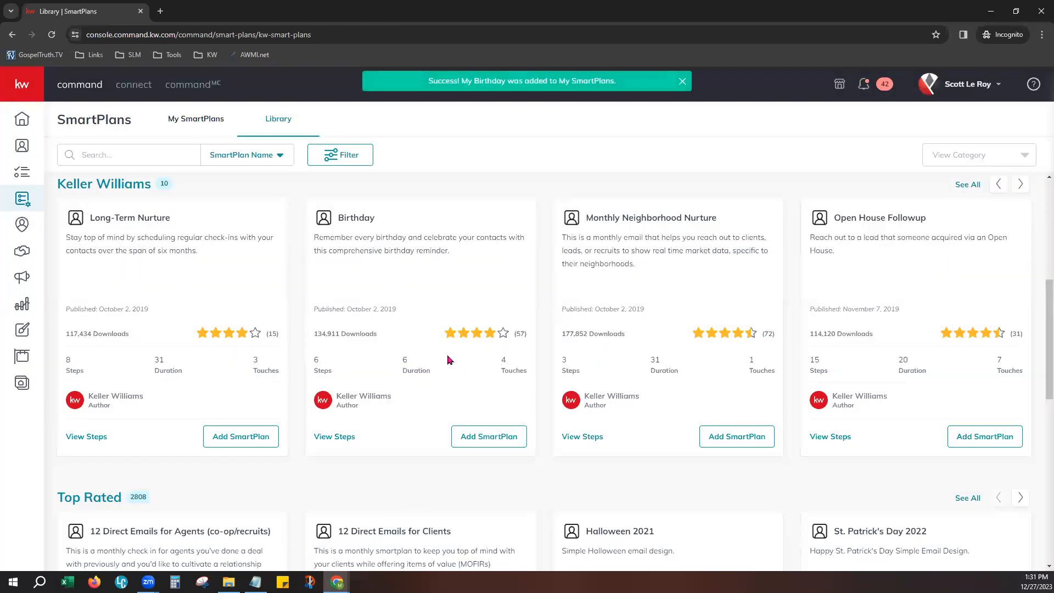
left_click_drag(424, 82, 628, 82)
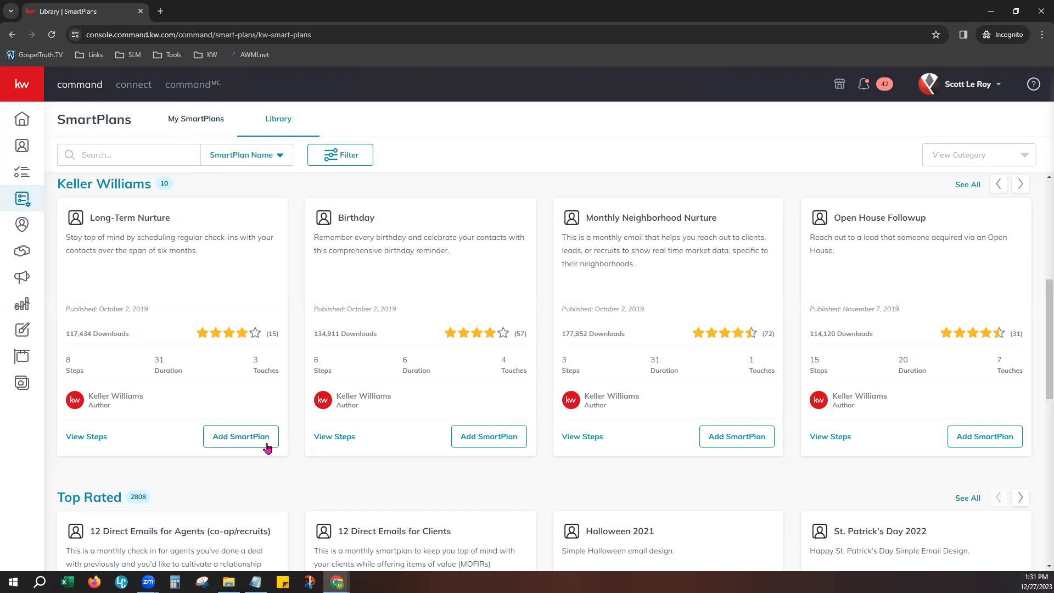
- Review all steps of the Birthday SmartPlan in the library and close its step overview
left_click(324, 436)
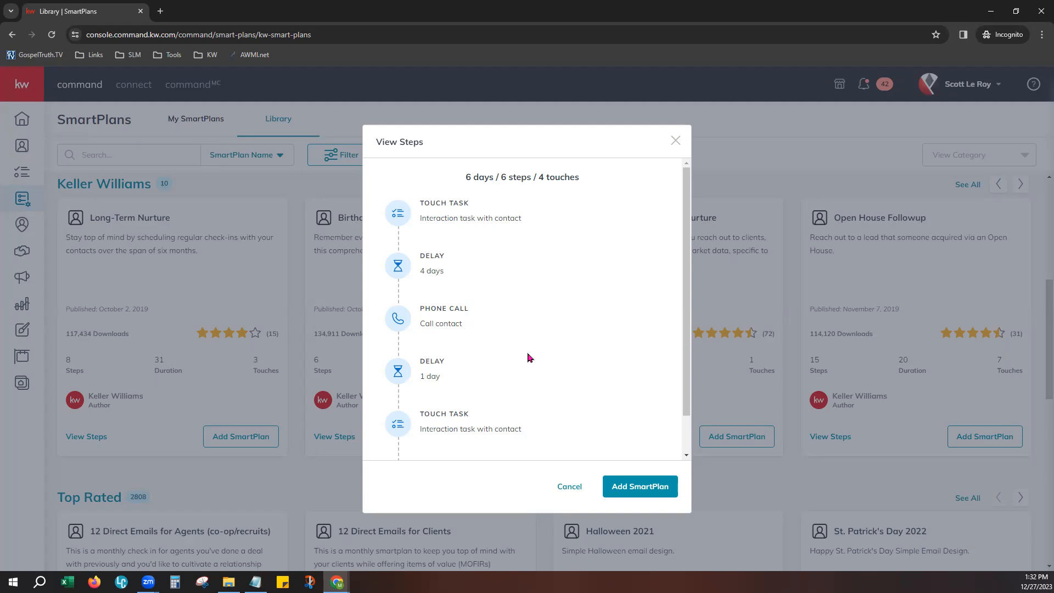
scroll(529, 358, "down", 1)
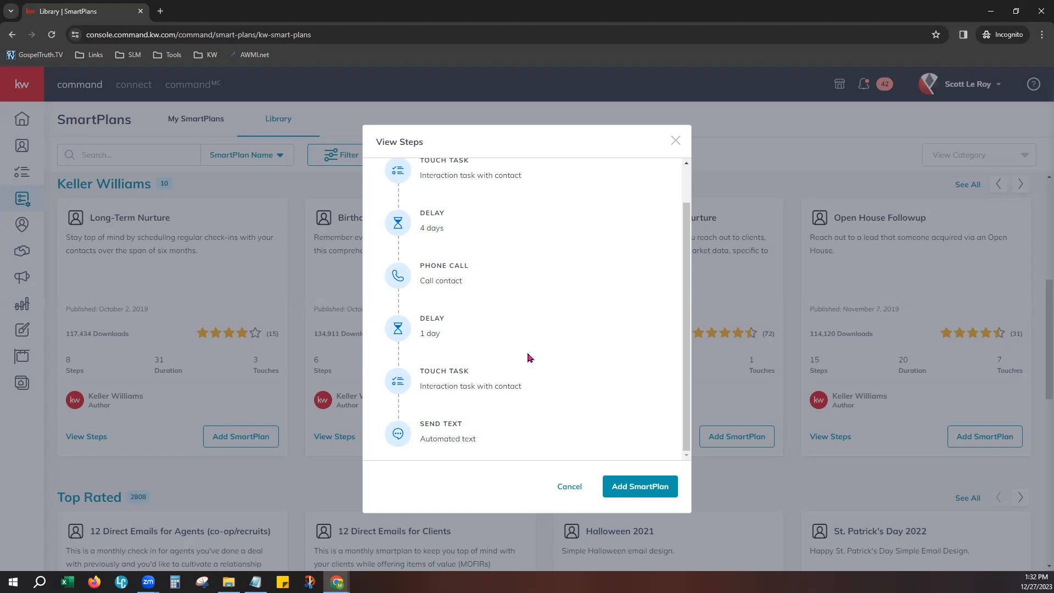
scroll(529, 357, "up", 2)
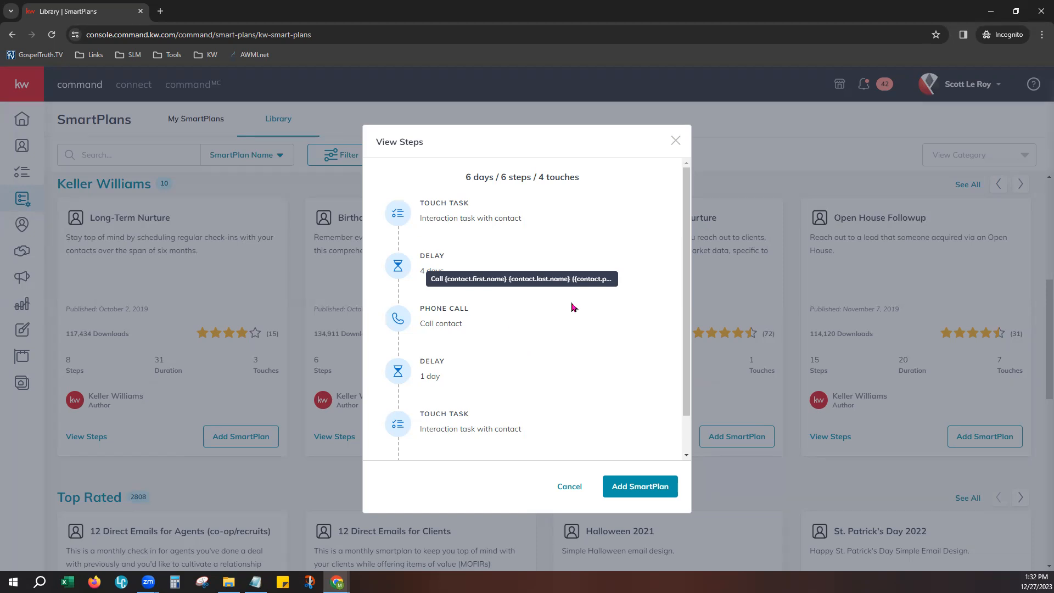
scroll(575, 310, "down", 2)
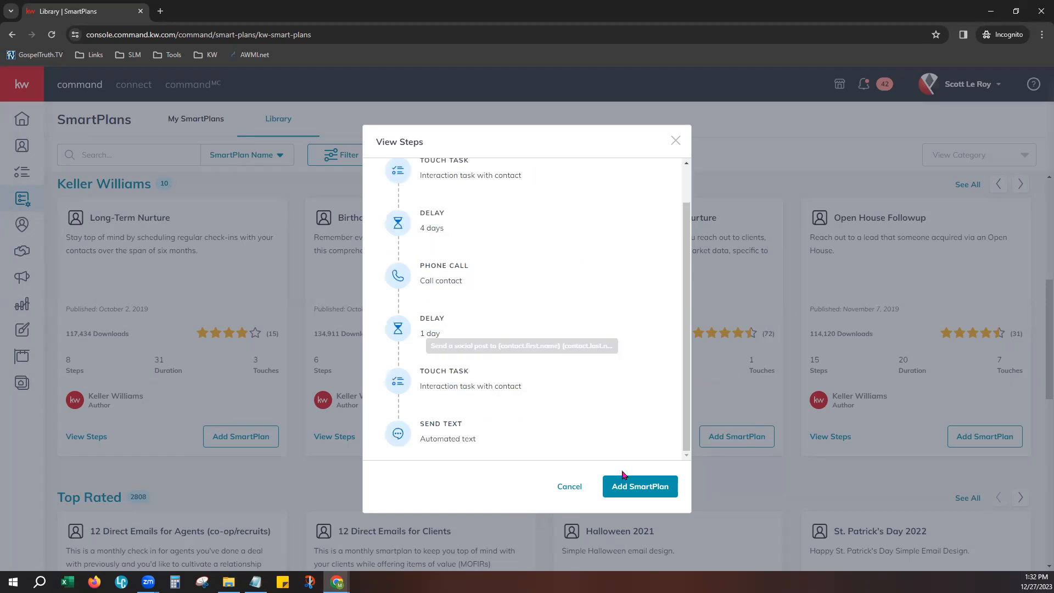
left_click(571, 490)
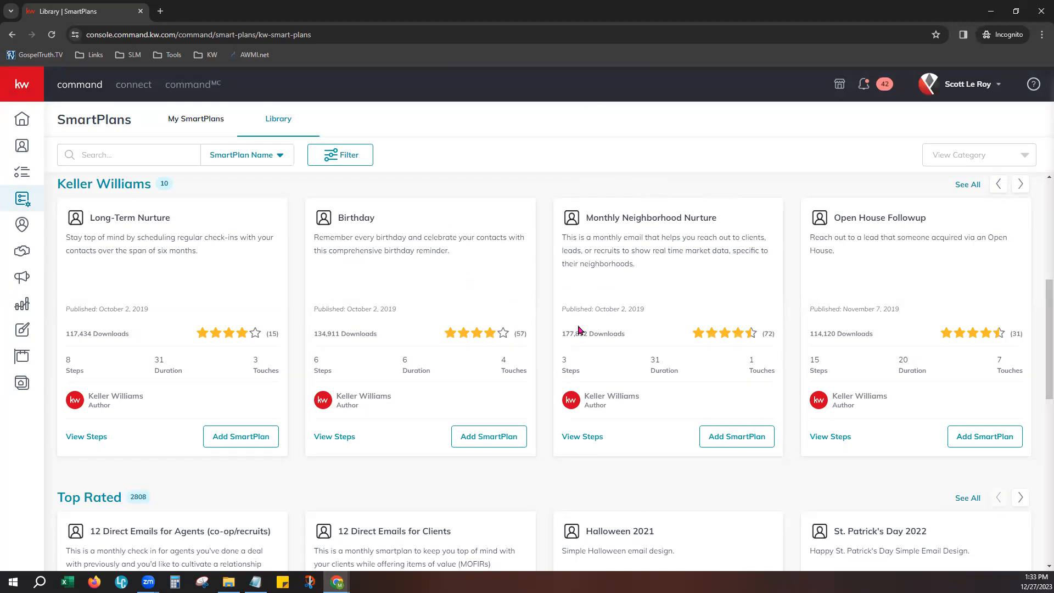
- Browse the remaining Keller Williams plans and the Top Rated and What's New sections of the library
left_click(1026, 183)
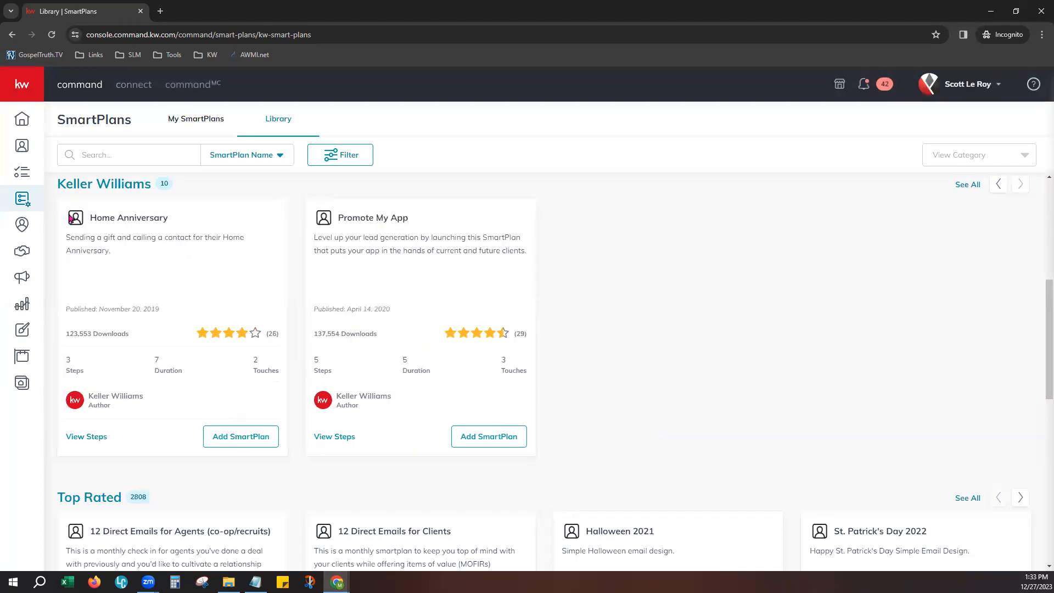
left_click_drag(127, 223, 165, 224)
scroll(173, 457, "down", 4)
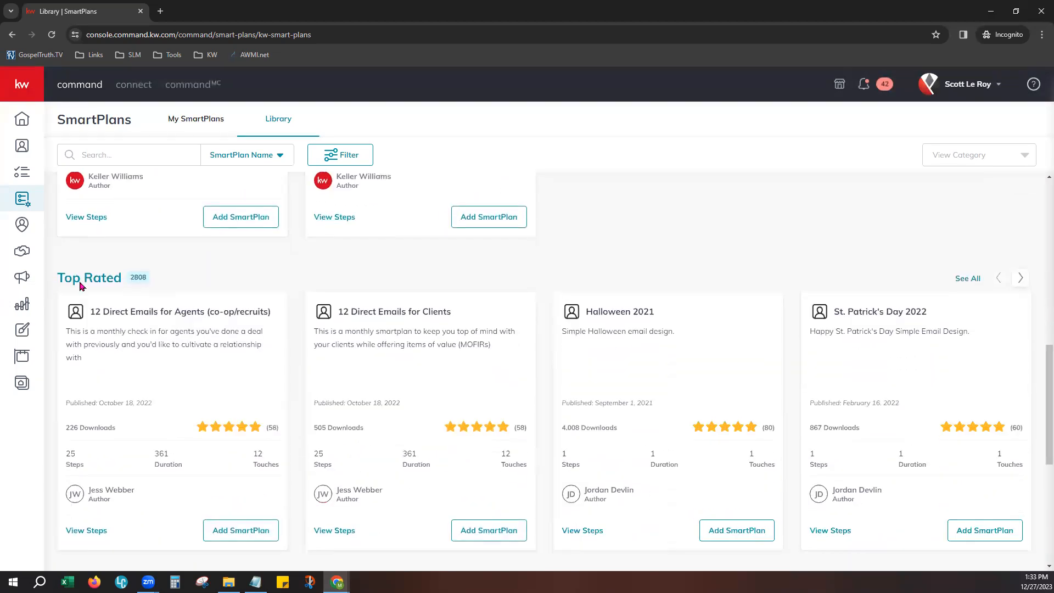
scroll(183, 371, "down", 2)
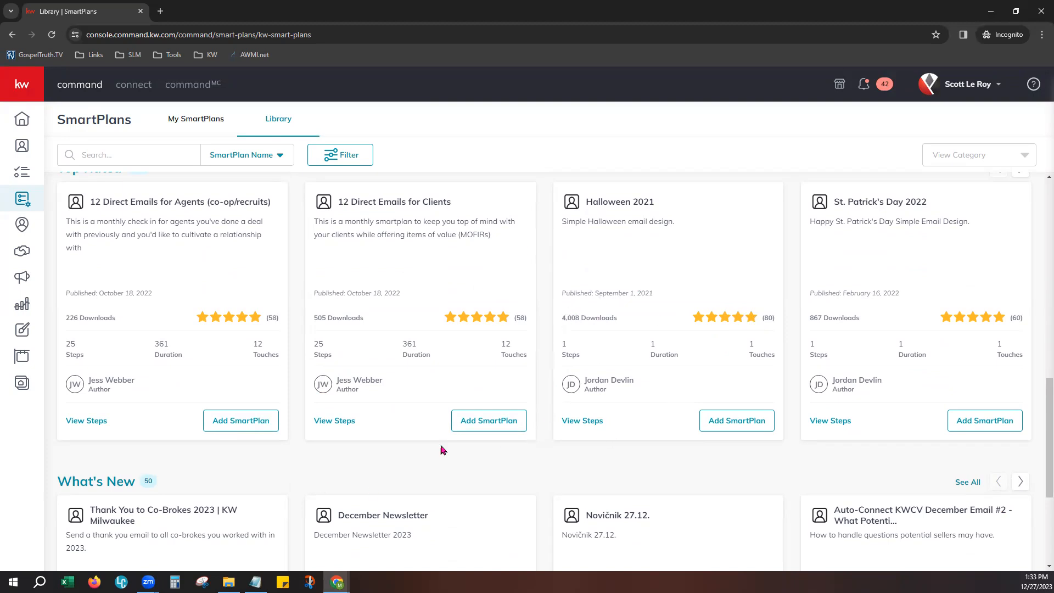
scroll(115, 455, "down", 4)
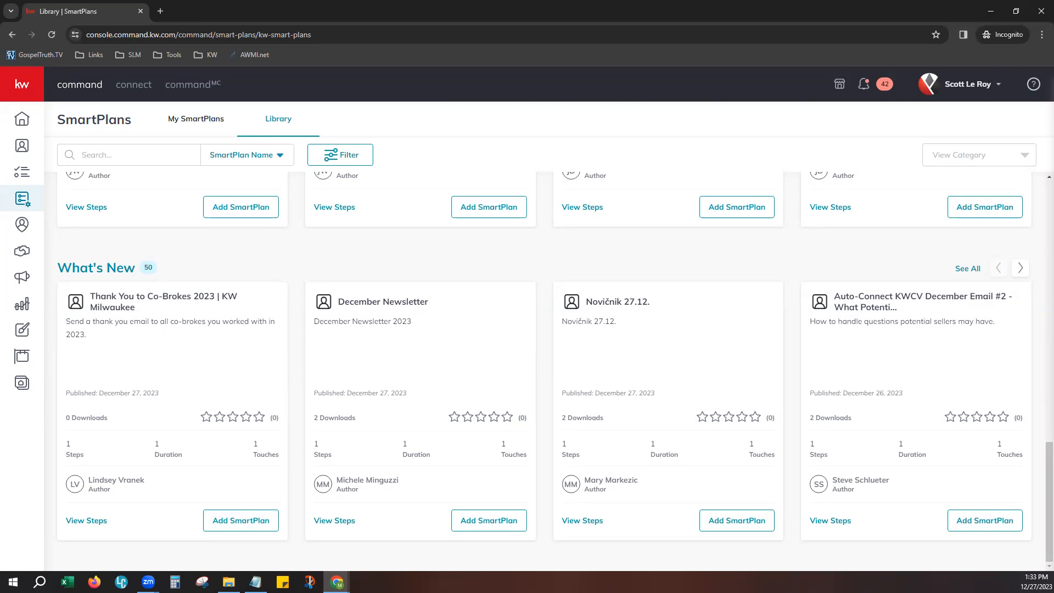
- Open My Birthday for editing from My SmartPlans and read the notice on editing limits for Keller Williams managed plans
left_click(199, 125)
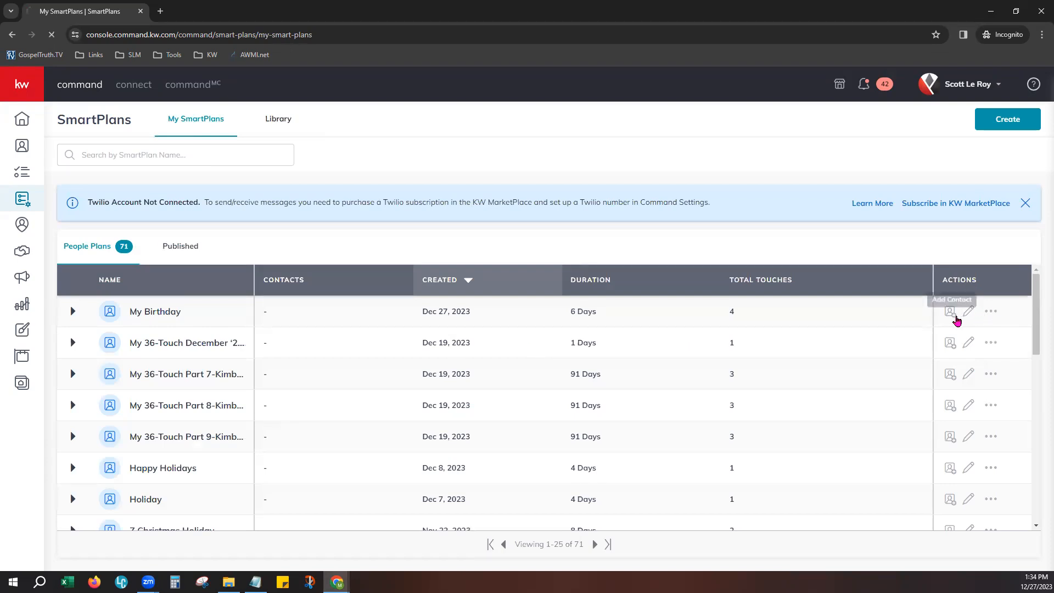
left_click(968, 311)
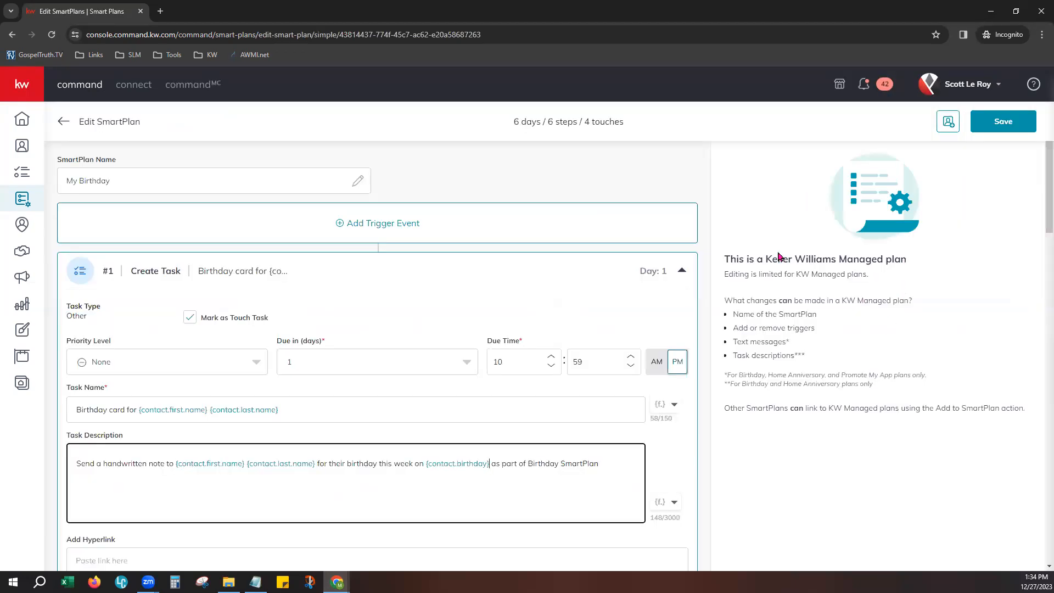
left_click_drag(723, 264, 906, 274)
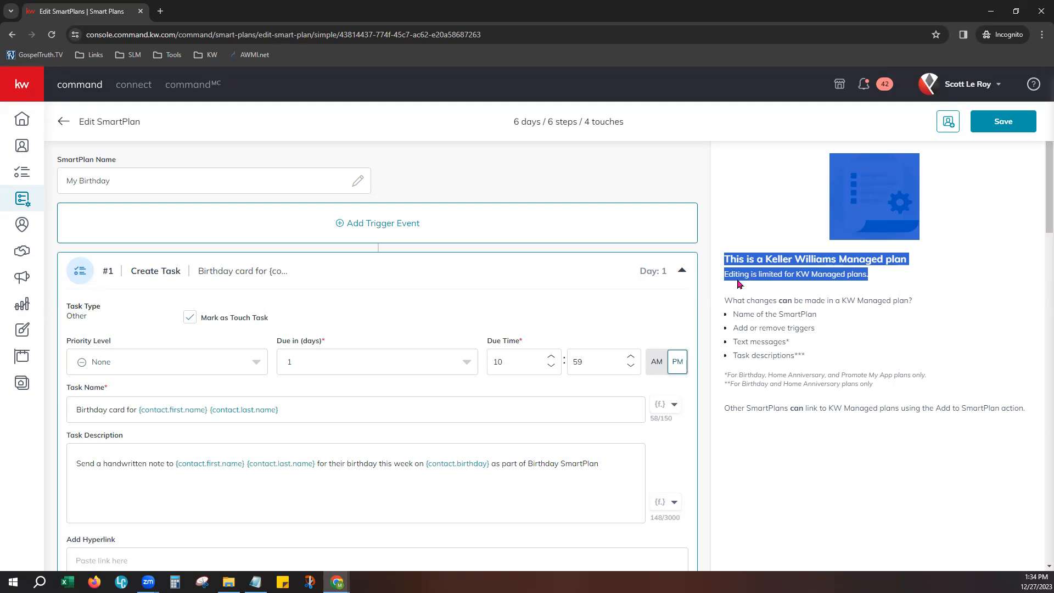
- Start adding a trigger event to My Birthday in the Contacts category with Contact Tag as the event, and select the Birthday tag
left_click(908, 328)
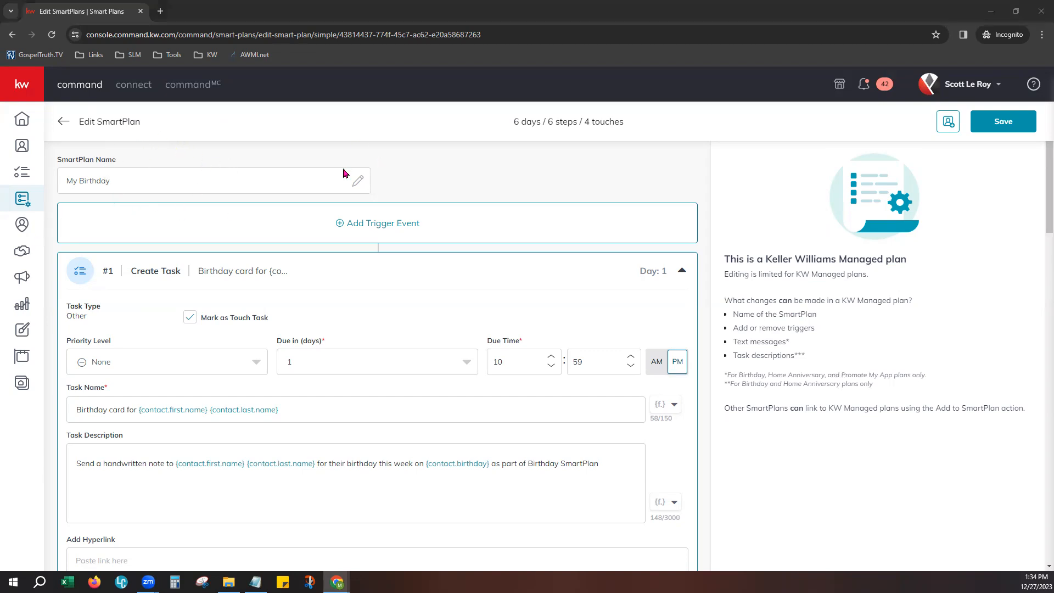
left_click(151, 186)
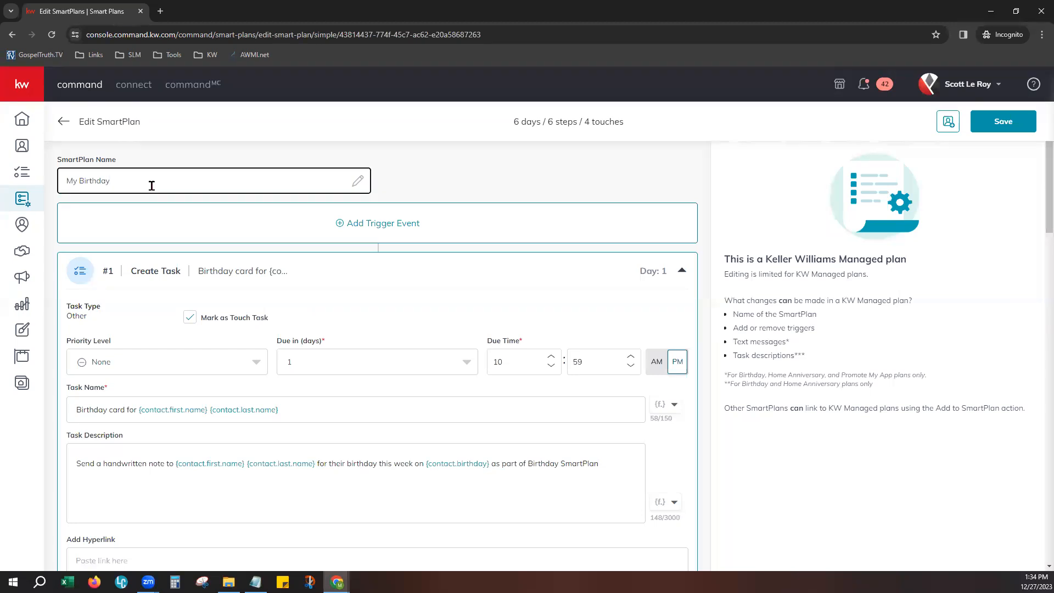
left_click(380, 230)
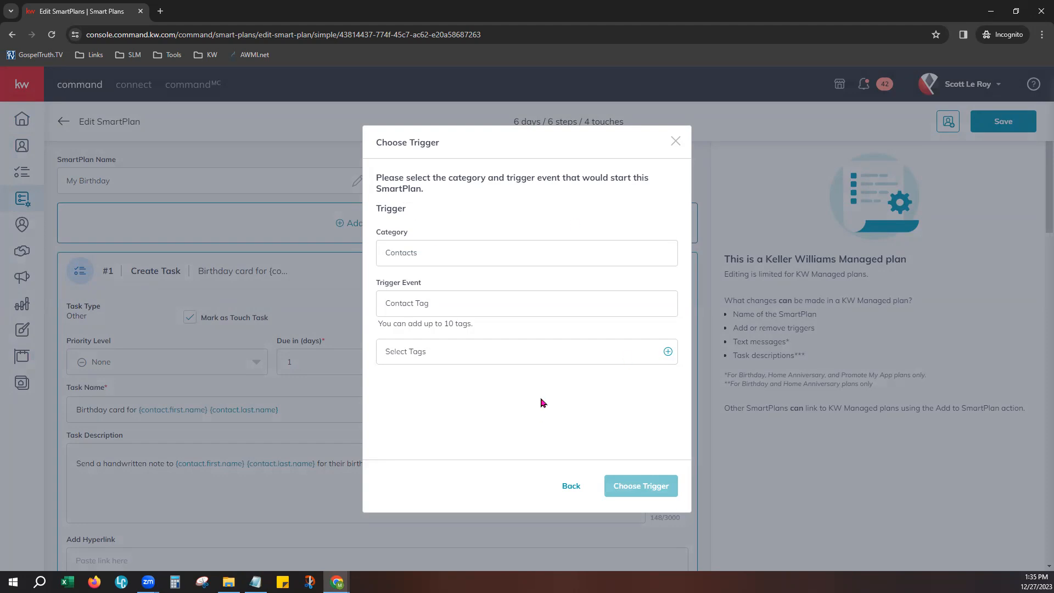
left_click(445, 352)
left_click(449, 327)
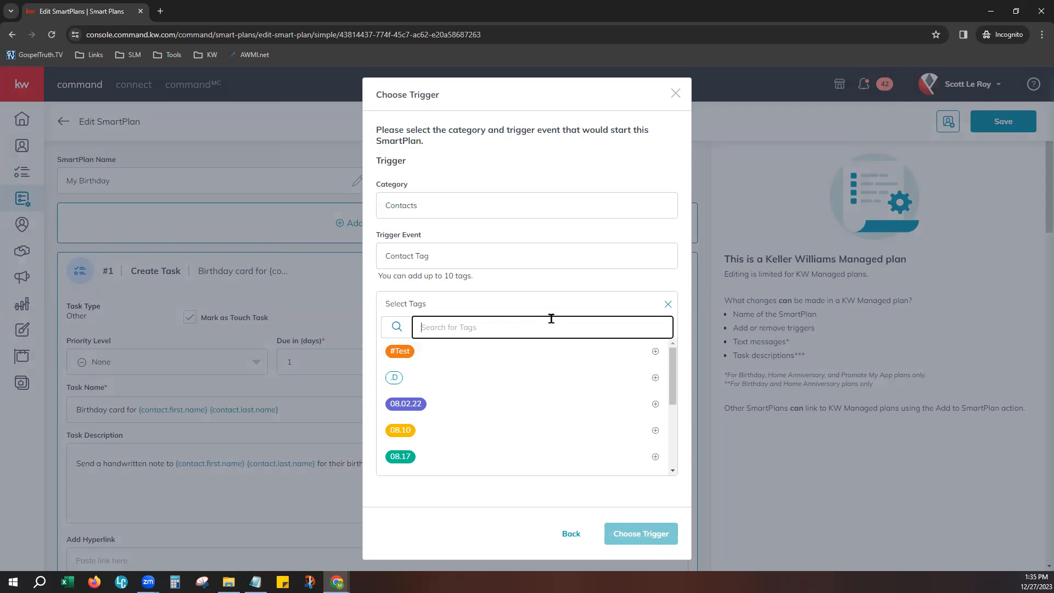
type("Birthday")
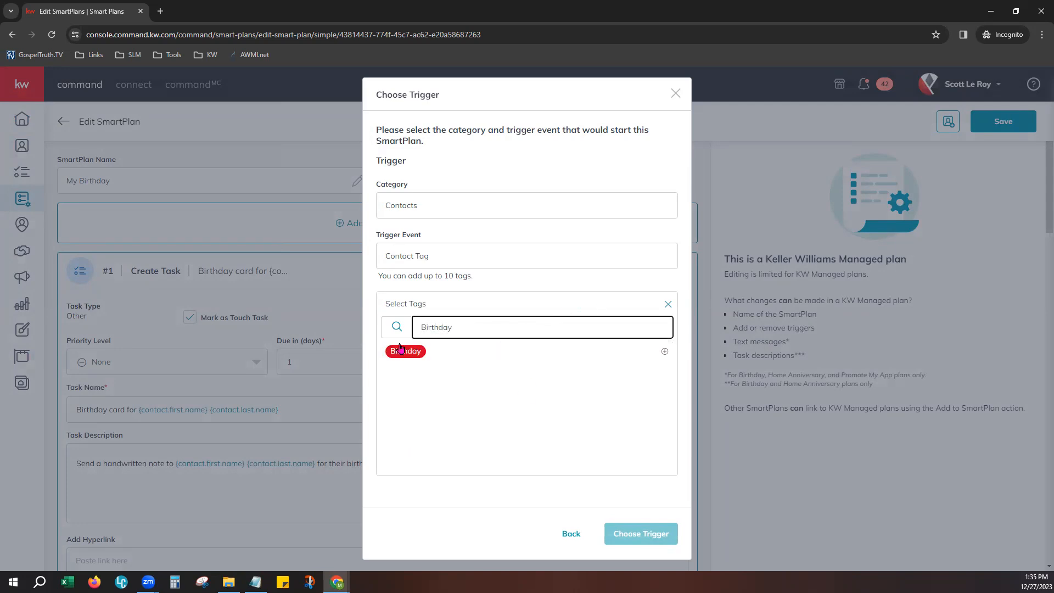
left_click(434, 363)
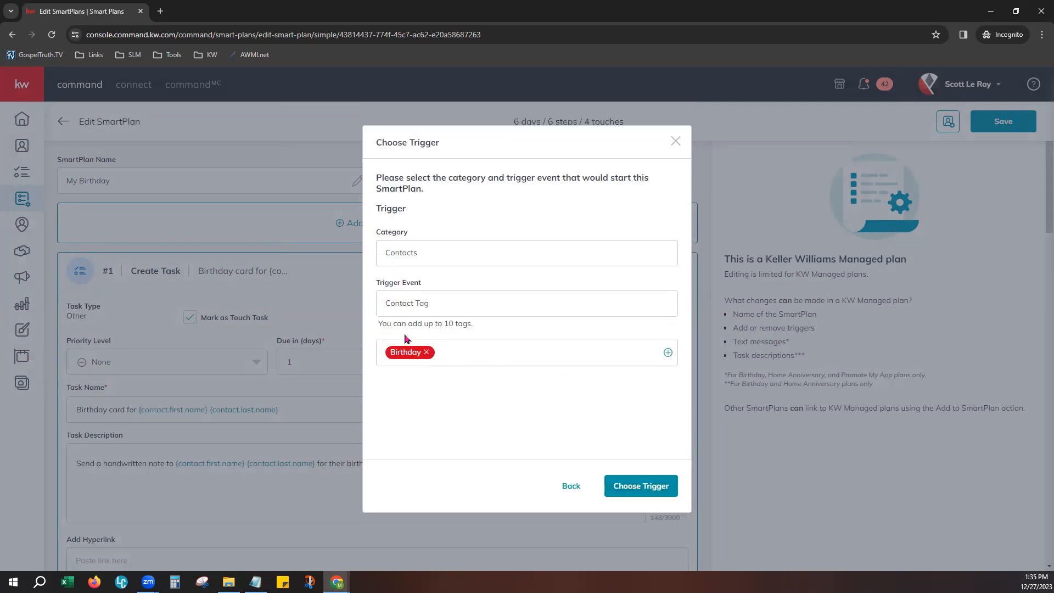
- Read the tag limit and the trigger summary, and confirm the Birthday contact tag as the SmartPlan's trigger
triple_click(382, 325)
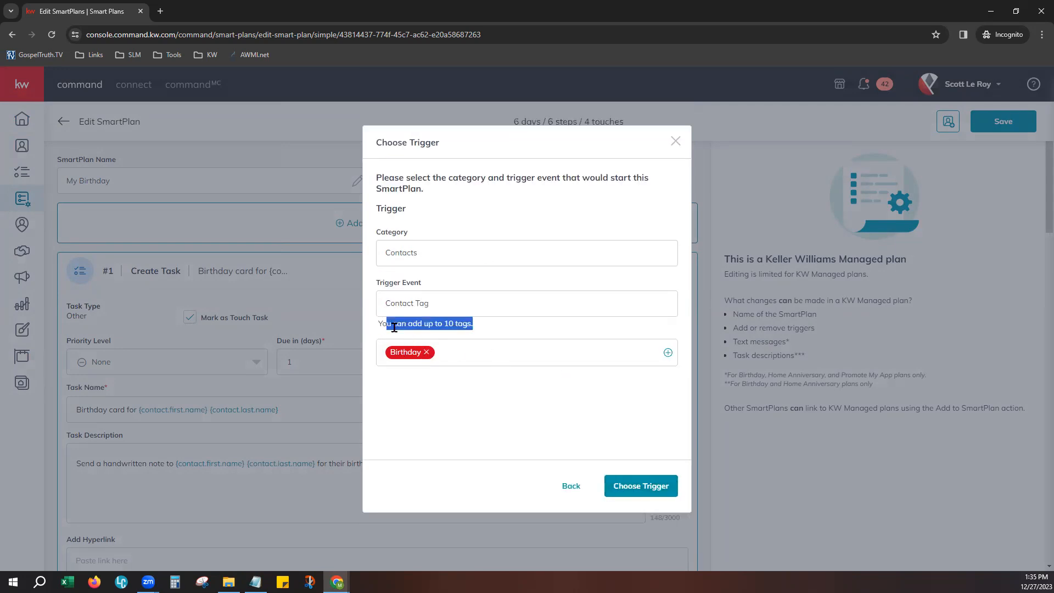
left_click(482, 378)
left_click(641, 490)
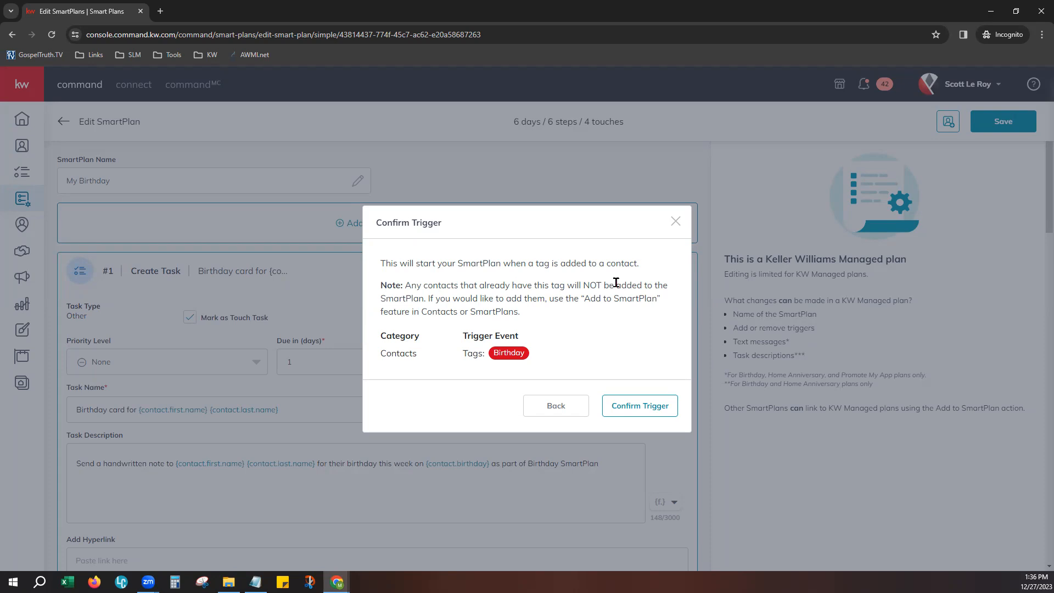
left_click_drag(454, 340, 556, 362)
left_click_drag(464, 361, 497, 361)
left_click(631, 401)
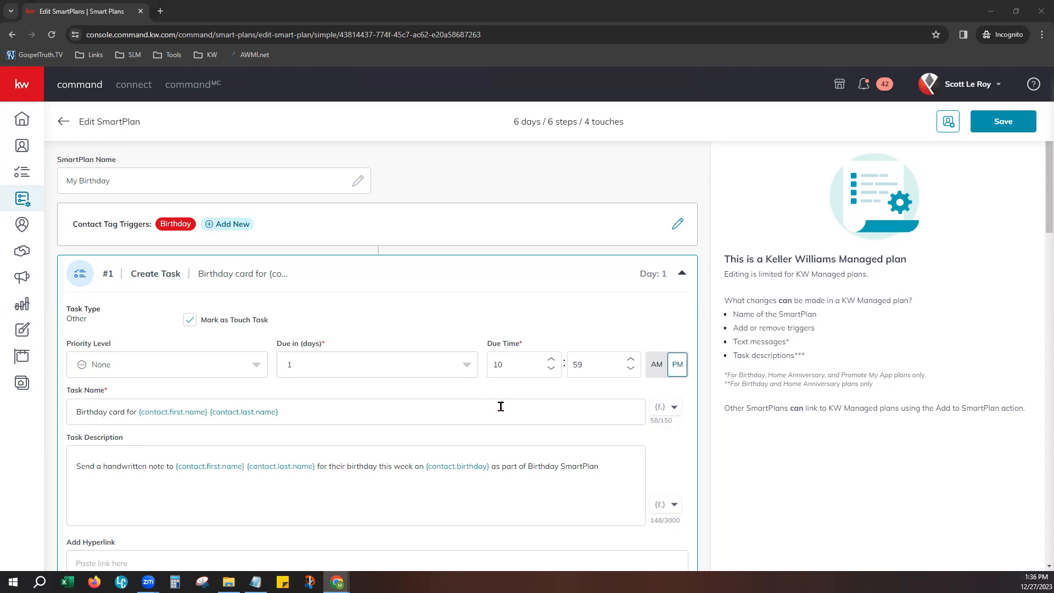
- Examine the birthday card task in step #1, including its name, available contact placeholders, description and hyperlink field
scroll(501, 406, "down", 1)
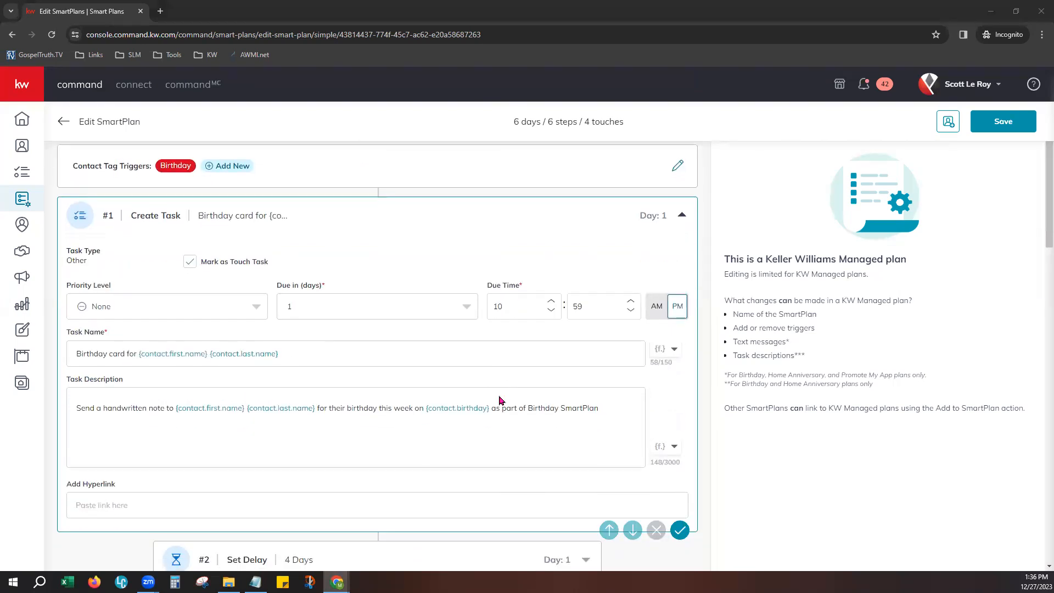
scroll(499, 400, "down", 1)
left_click_drag(142, 165, 184, 165)
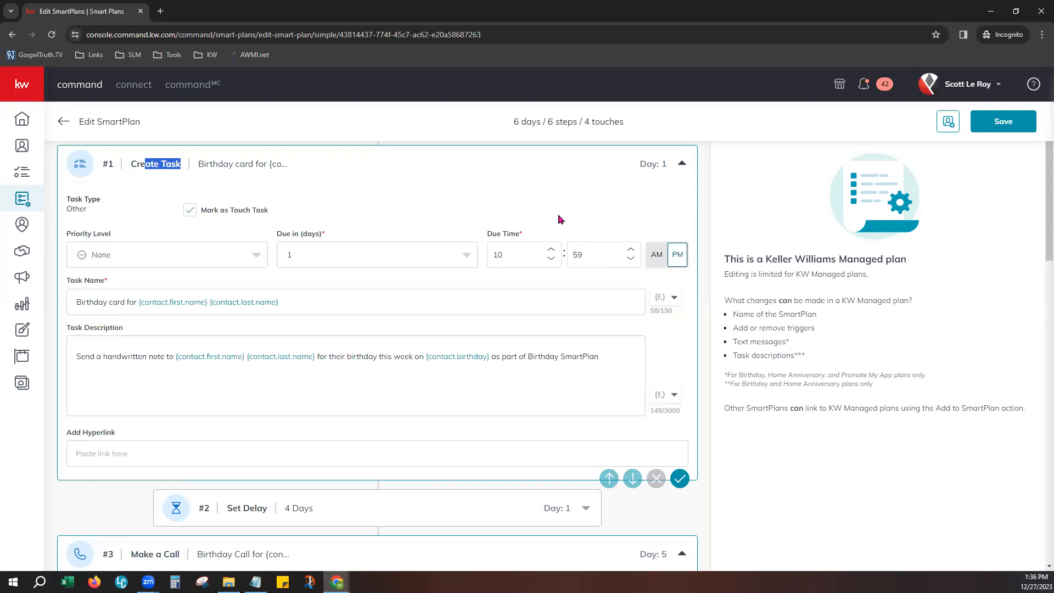
left_click(81, 302)
left_click(106, 302)
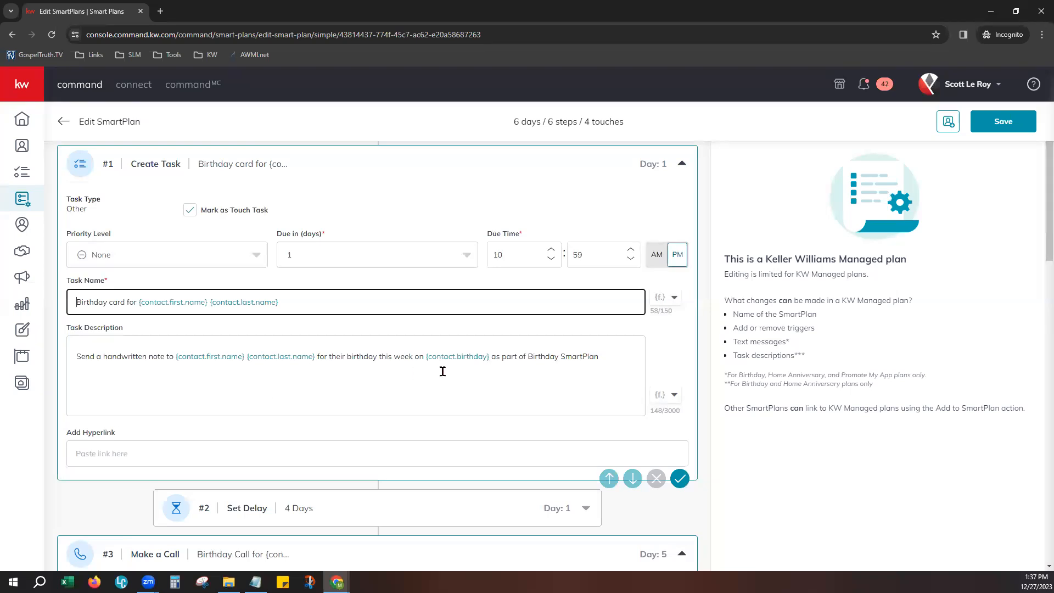
left_click(666, 298)
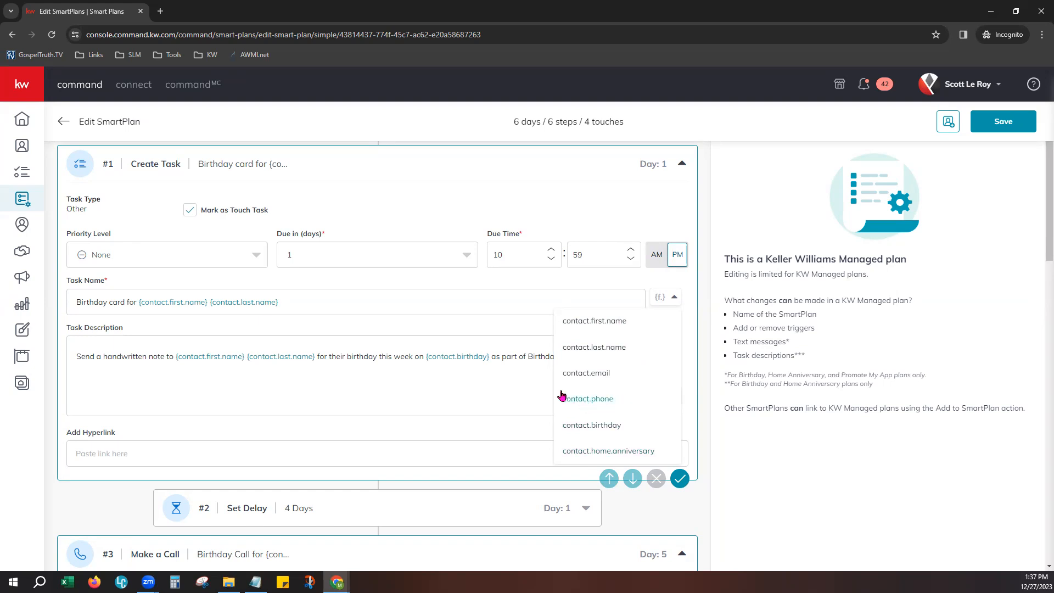
left_click(515, 376)
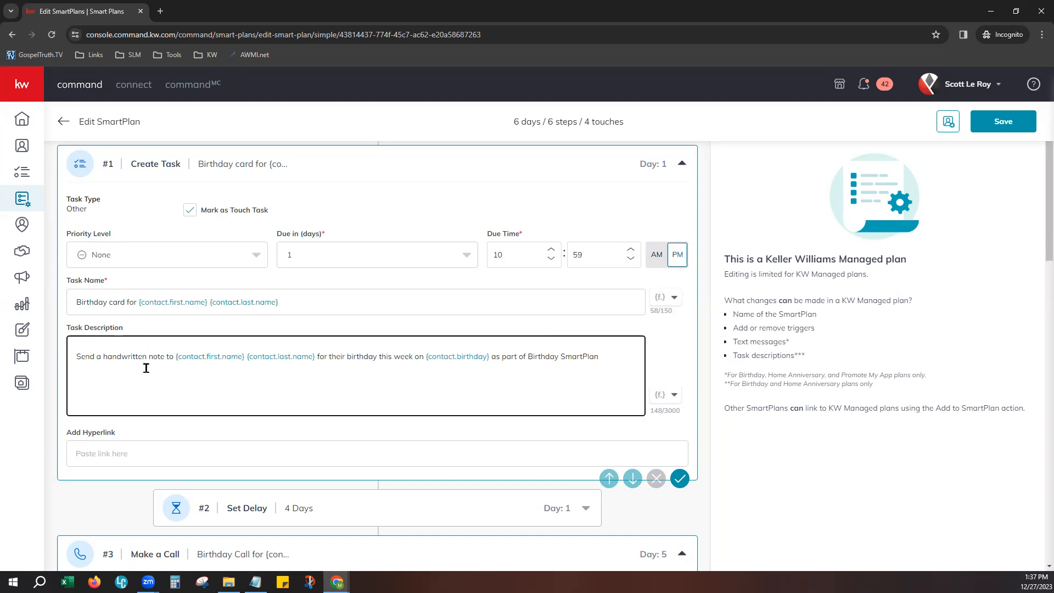
left_click_drag(138, 356, 96, 356)
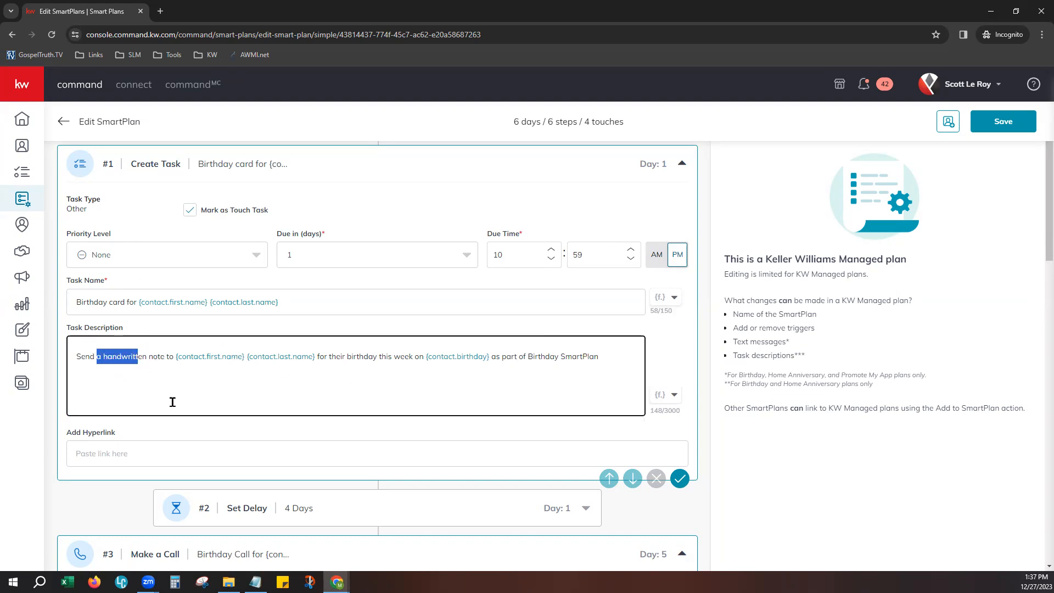
left_click(176, 378)
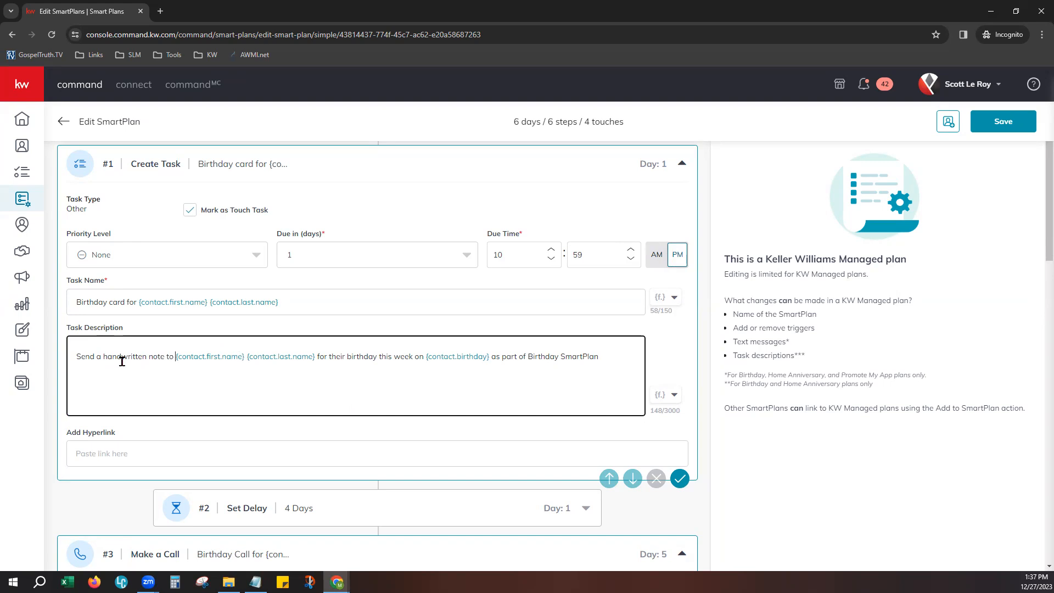
left_click_drag(103, 356, 169, 356)
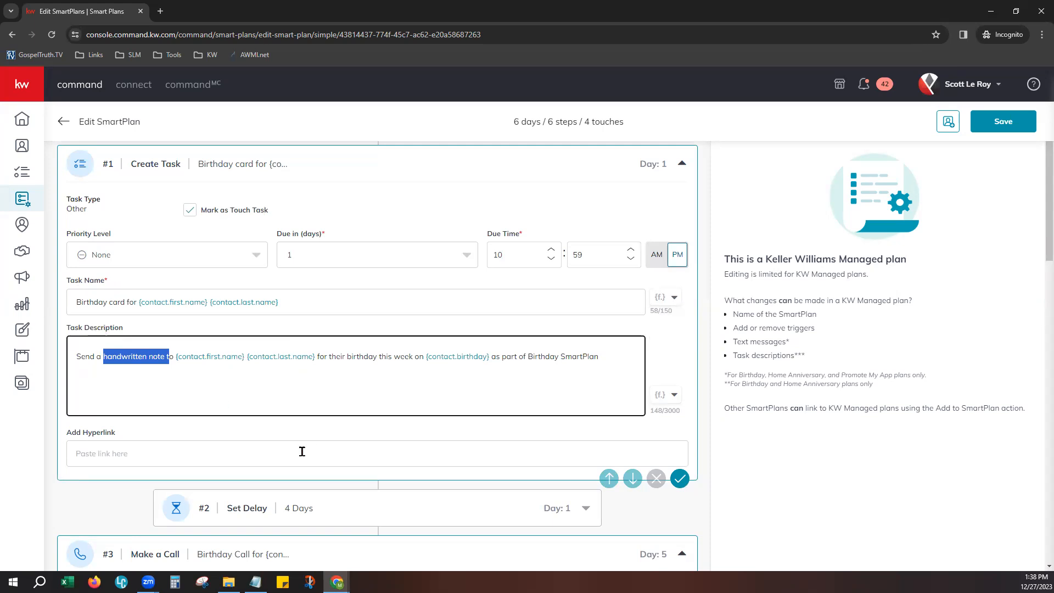
left_click(164, 454)
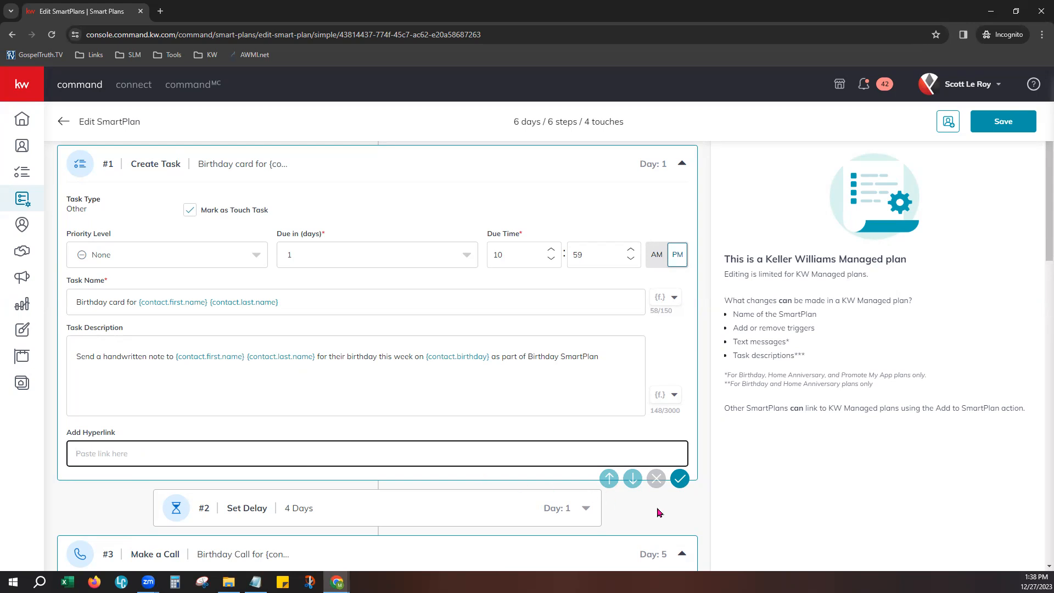
- Examine the delay in step #2 and the name and description of the birthday call task in step #3
scroll(631, 502, "down", 1)
left_click(268, 472)
scroll(302, 419, "down", 1)
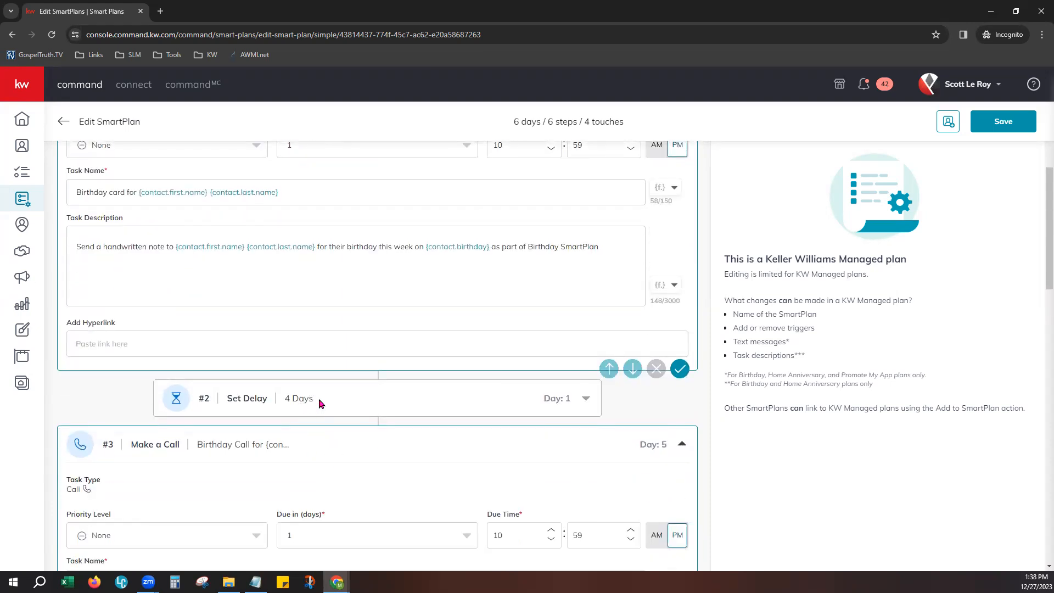
left_click_drag(321, 403, 283, 403)
left_click(321, 402)
scroll(242, 509, "down", 5)
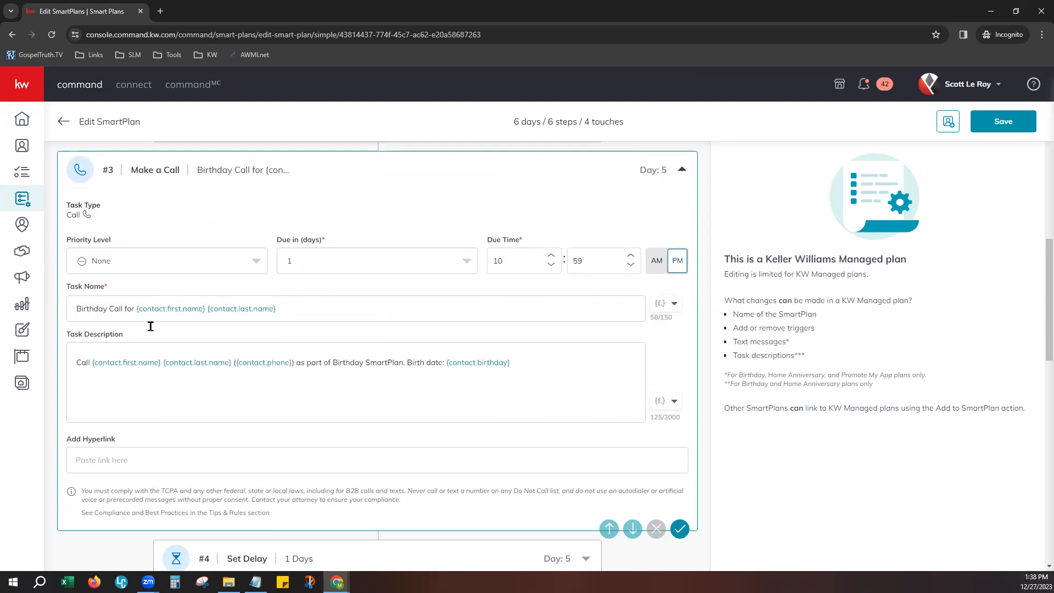
left_click(108, 311)
key("shift+Home")
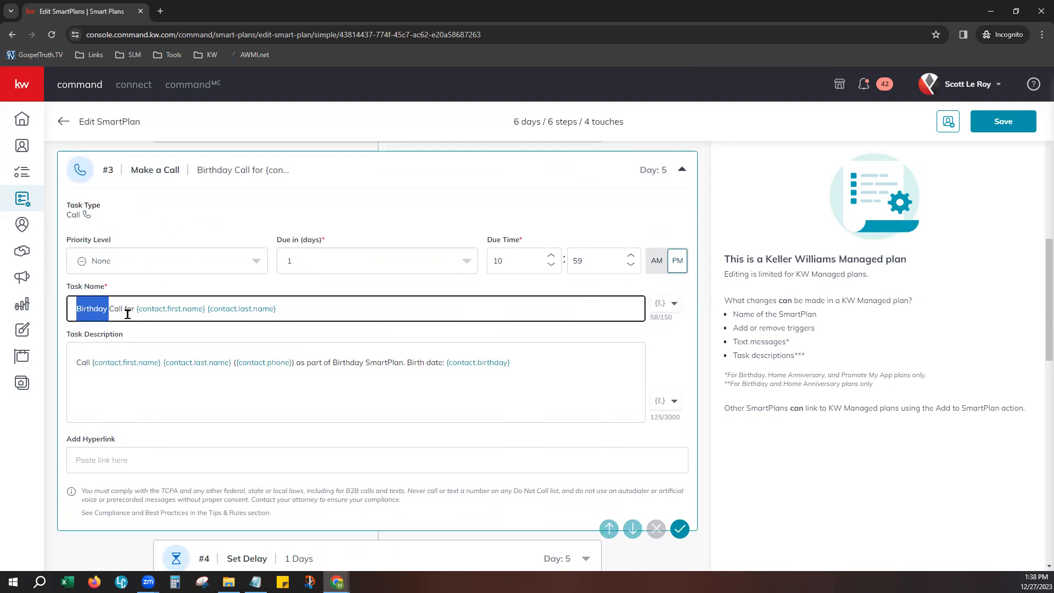
left_click(313, 405)
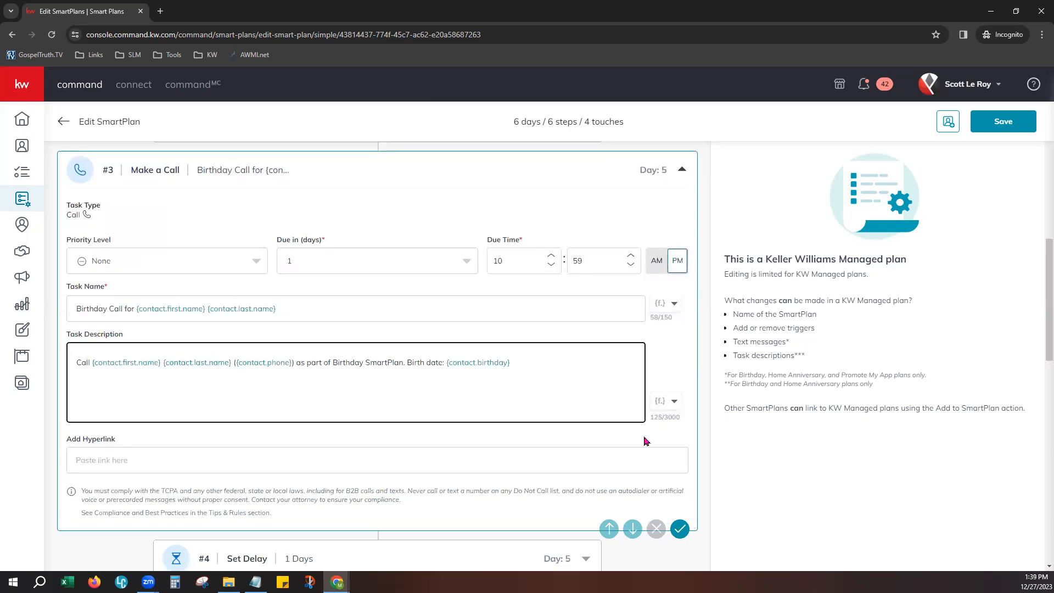
- Review steps #4 to #6 through the Happy Birthday text, and leave My Birthday, discarding the changes
scroll(692, 439, "down", 3)
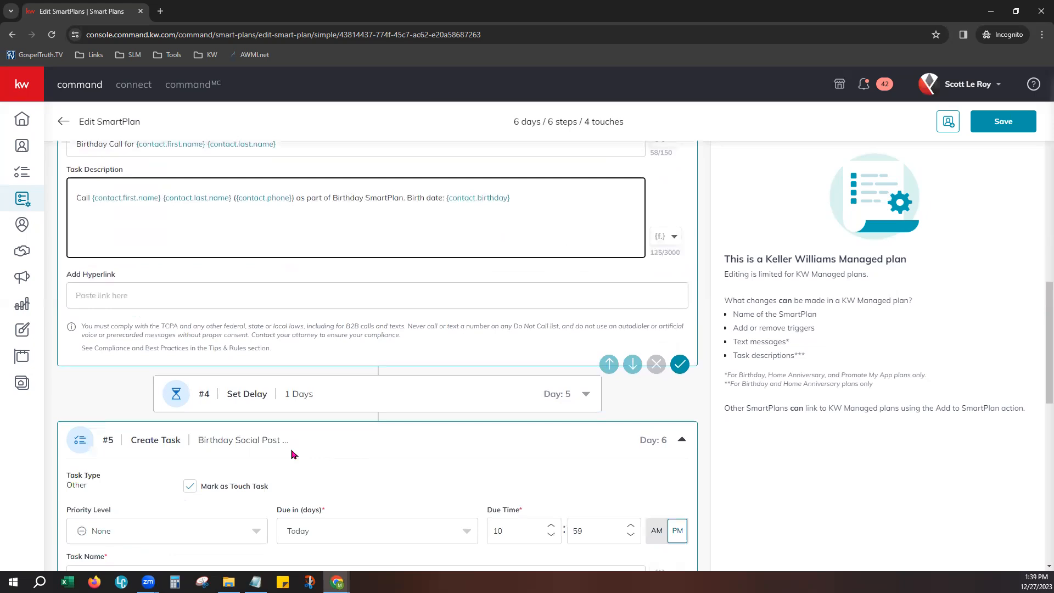
left_click_drag(64, 475, 88, 475)
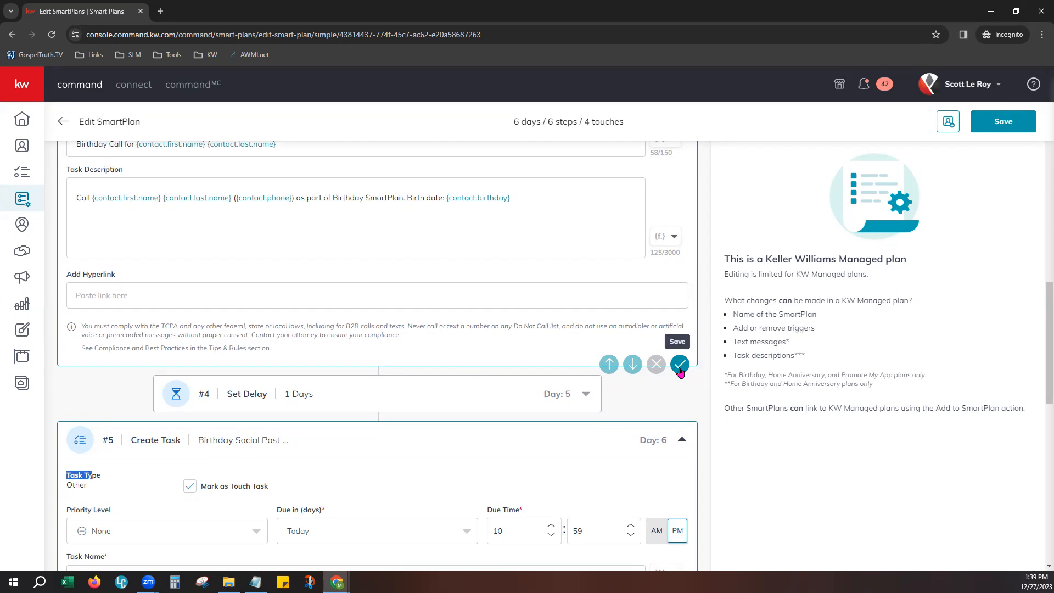
scroll(669, 409, "down", 2)
scroll(454, 397, "down", 5)
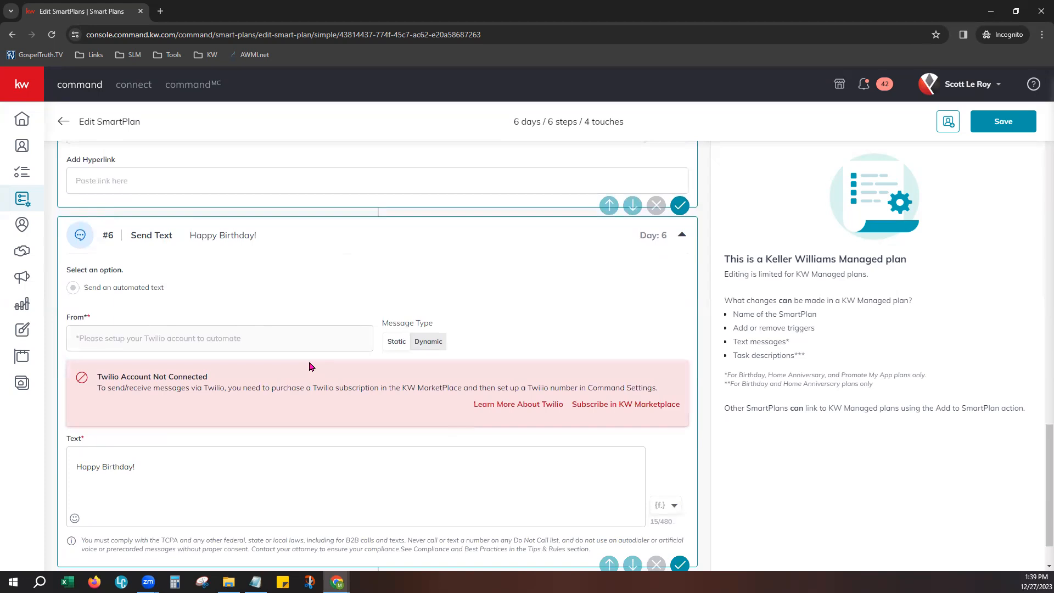
scroll(315, 366, "down", 1)
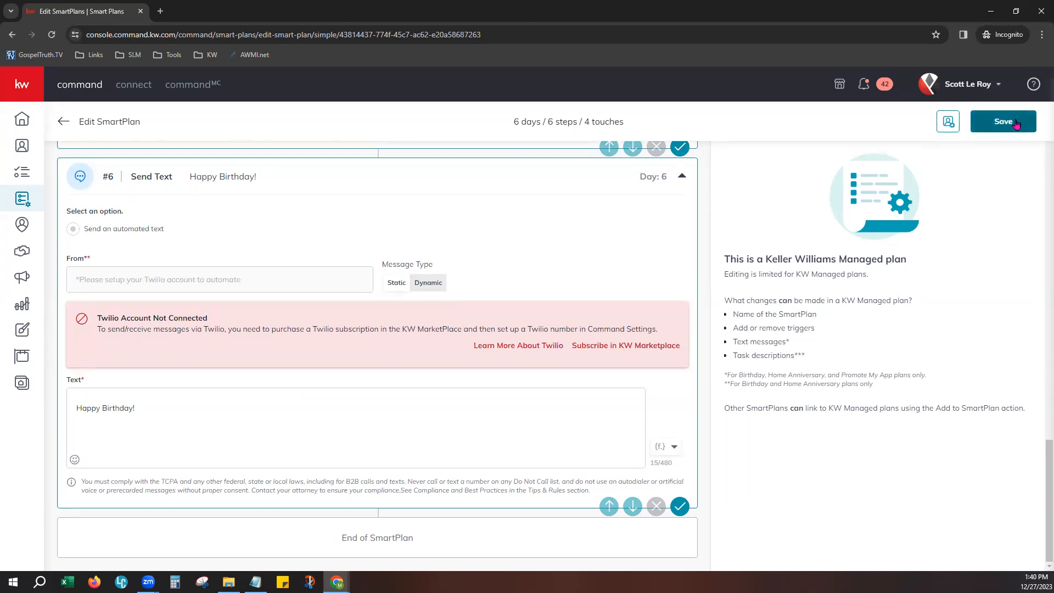
left_click(60, 123)
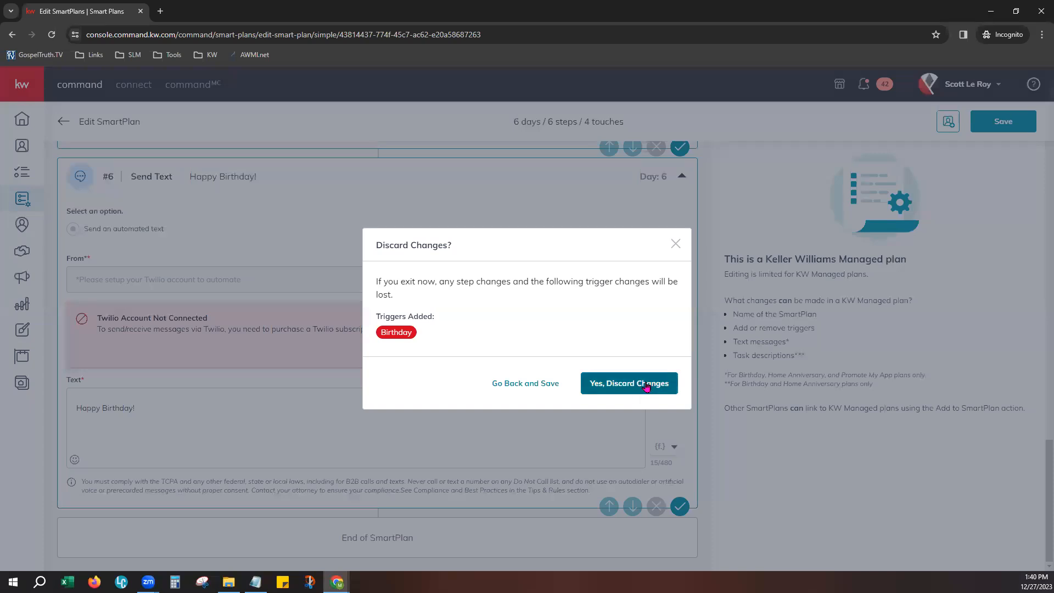
left_click(639, 389)
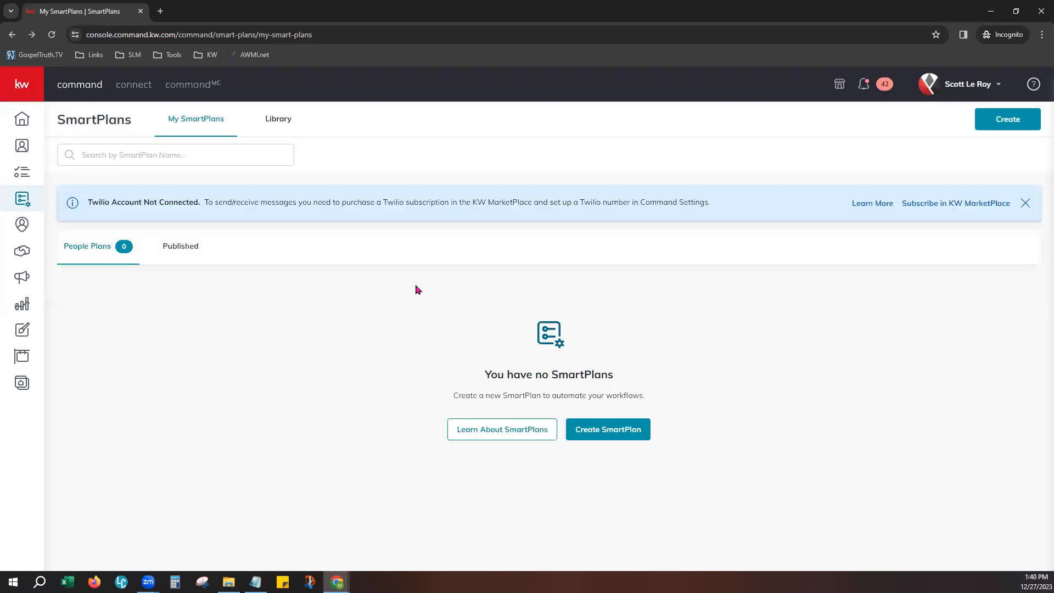
- Search My SmartPlans for "long" and open My Long-Term Nurture for editing
left_click(175, 158)
type("long")
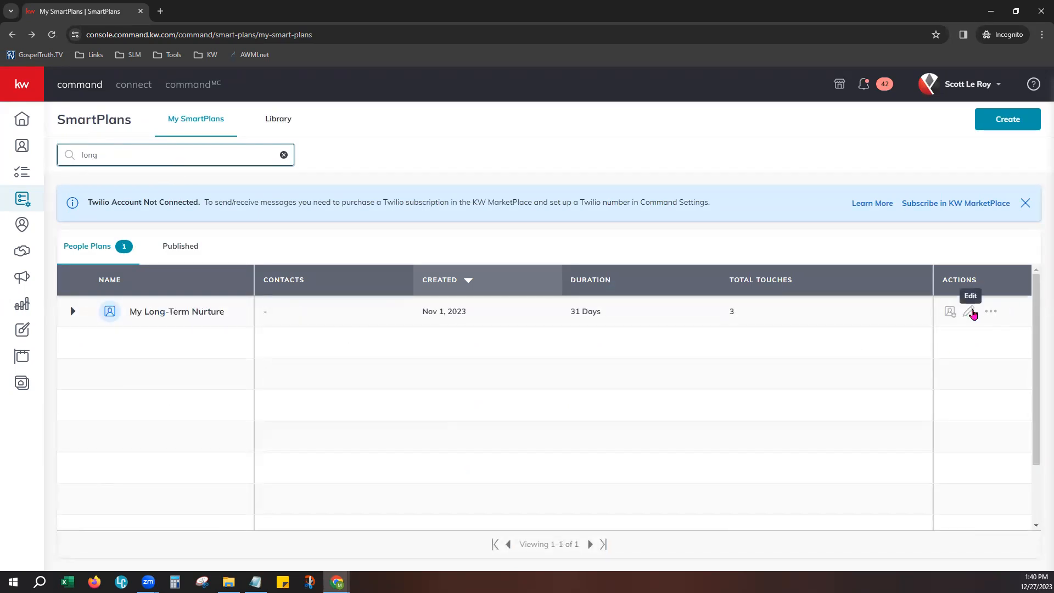
left_click(970, 312)
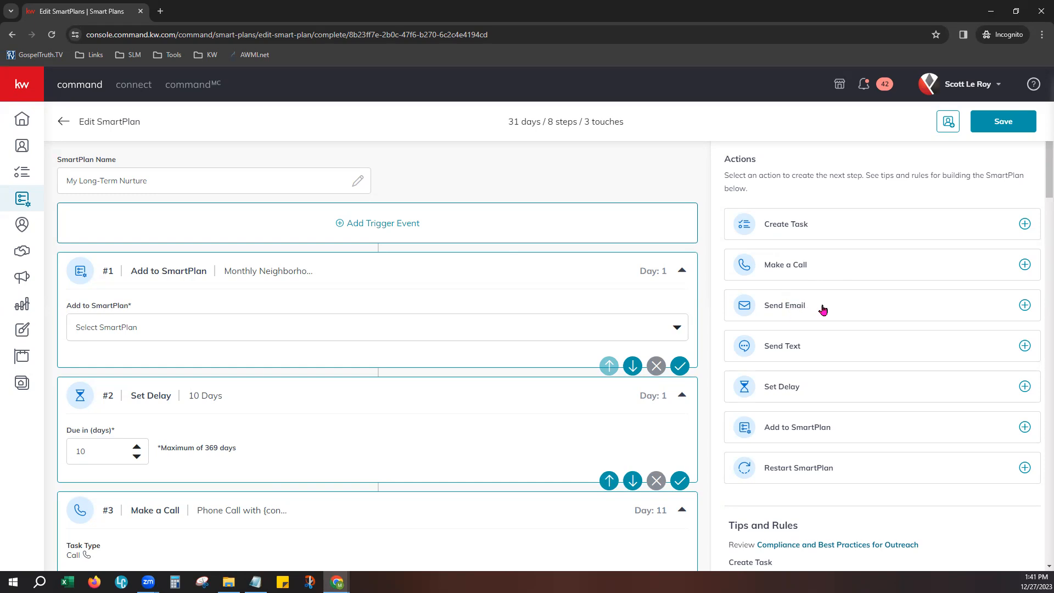
- Review all steps of My Long-Term Nurture from the first step to the Restart SmartPlan step, and return to the beginning
scroll(396, 423, "down", 12)
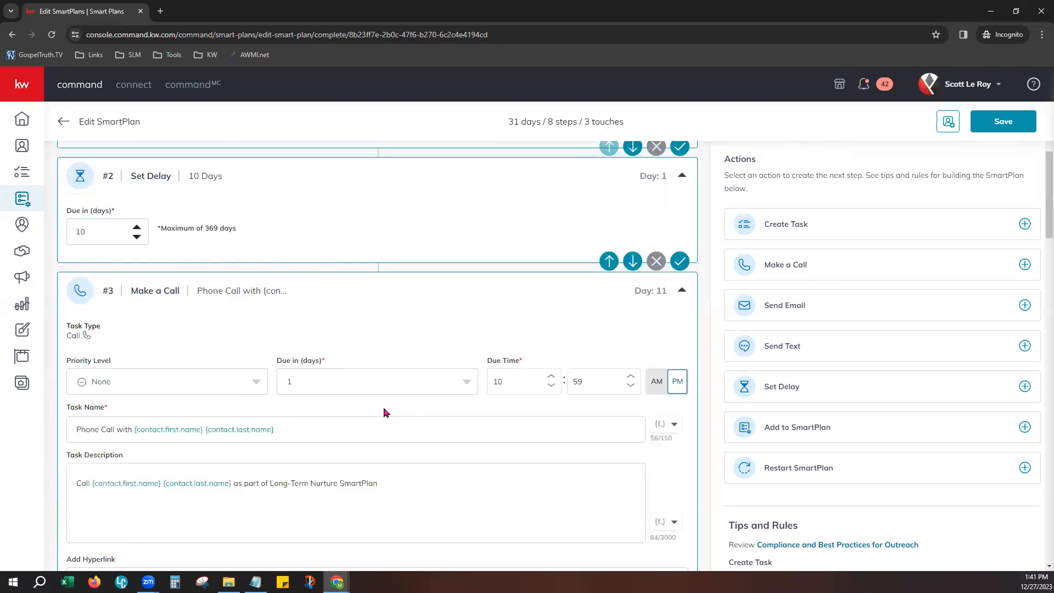
scroll(374, 400, "down", 13)
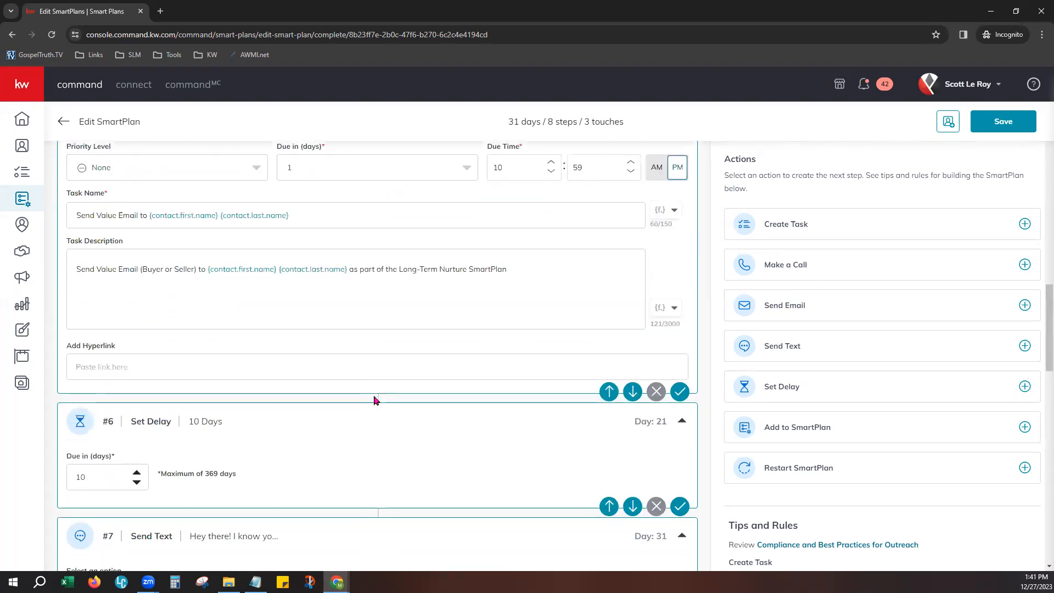
scroll(374, 400, "down", 8)
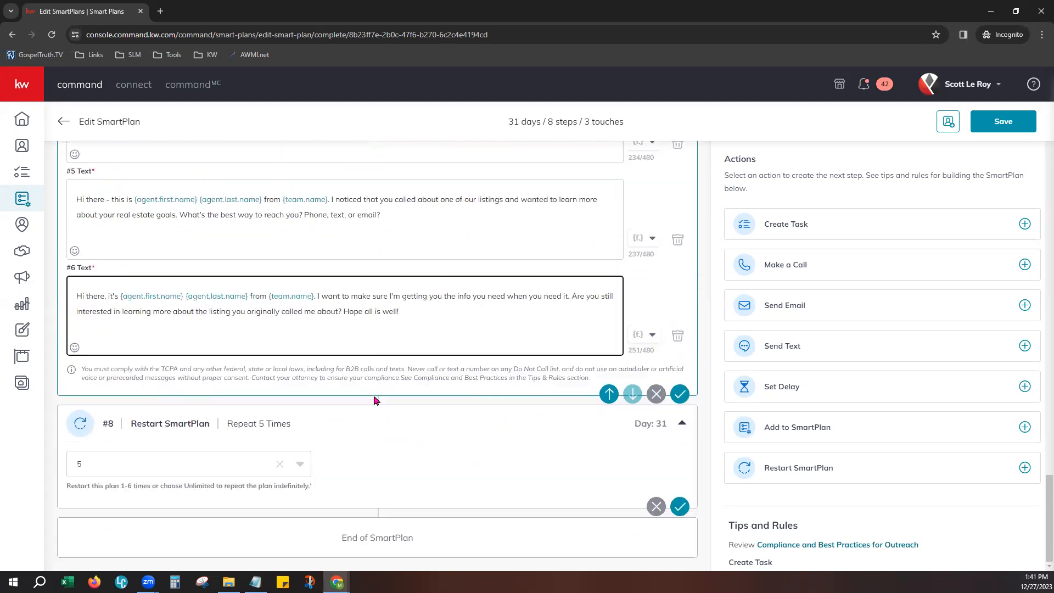
scroll(379, 395, "up", 20)
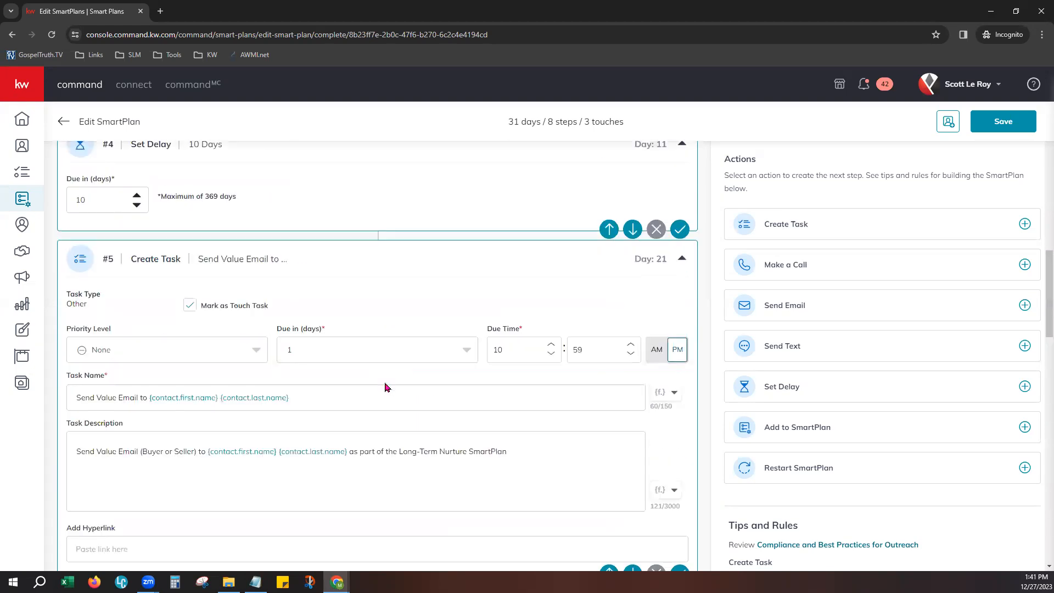
scroll(384, 387, "up", 10)
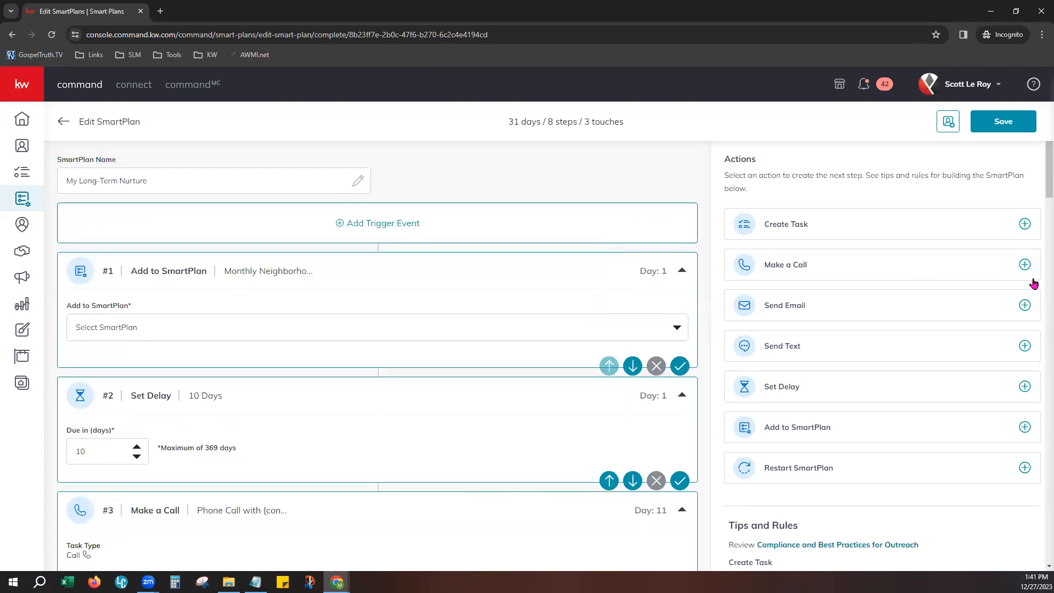
- Add a Send Email step to My Long-Term Nurture, just before the Restart SmartPlan step
left_click(1025, 306)
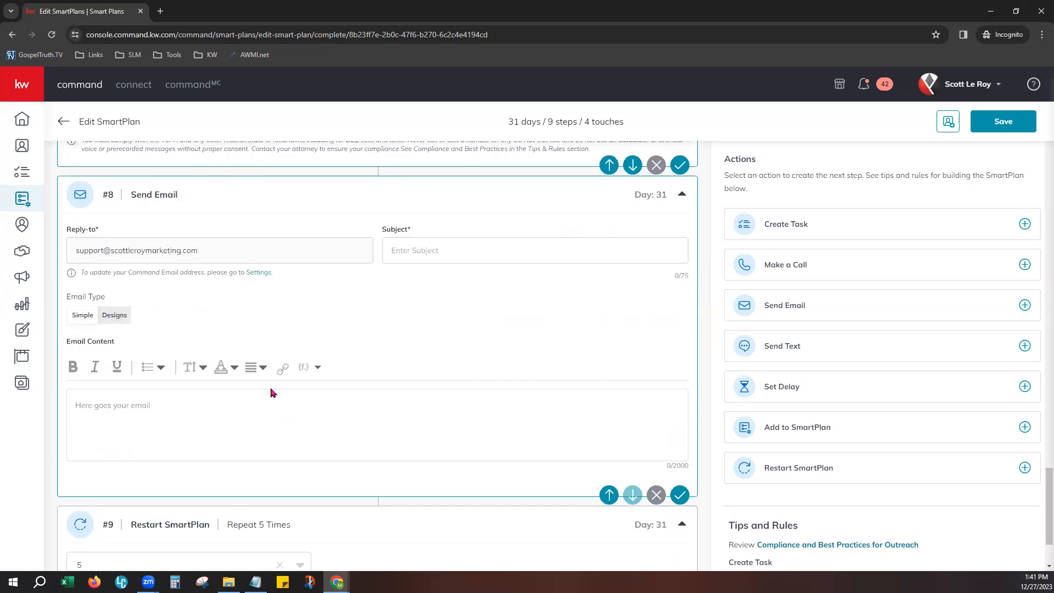
scroll(272, 390, "up", 2)
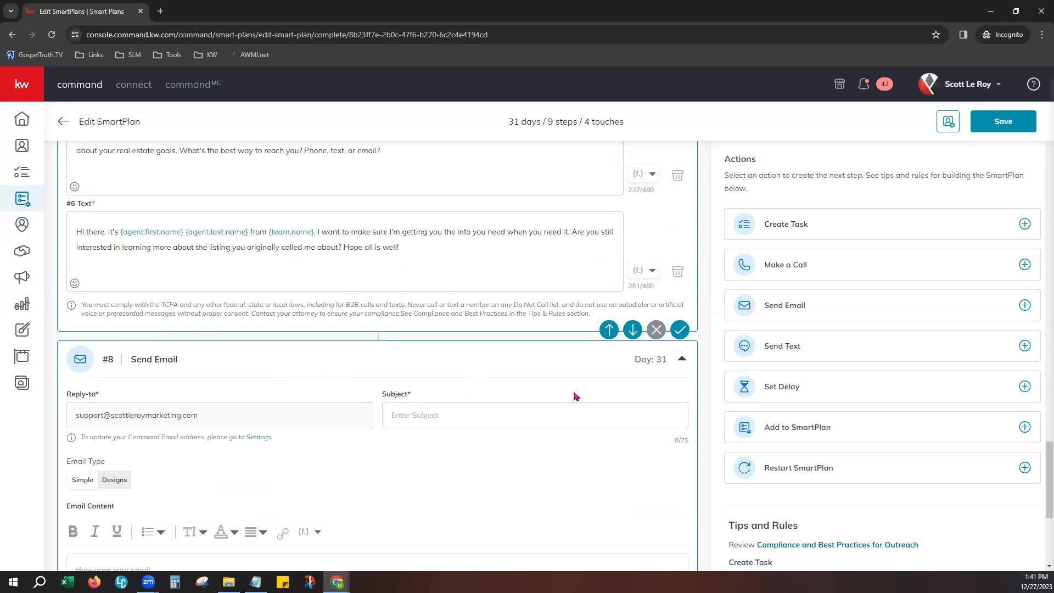
- Read the Tips and Rules on spacing between texts and emails, and the duration limits for Set Delay
scroll(897, 474, "down", 1)
scroll(891, 474, "down", 2)
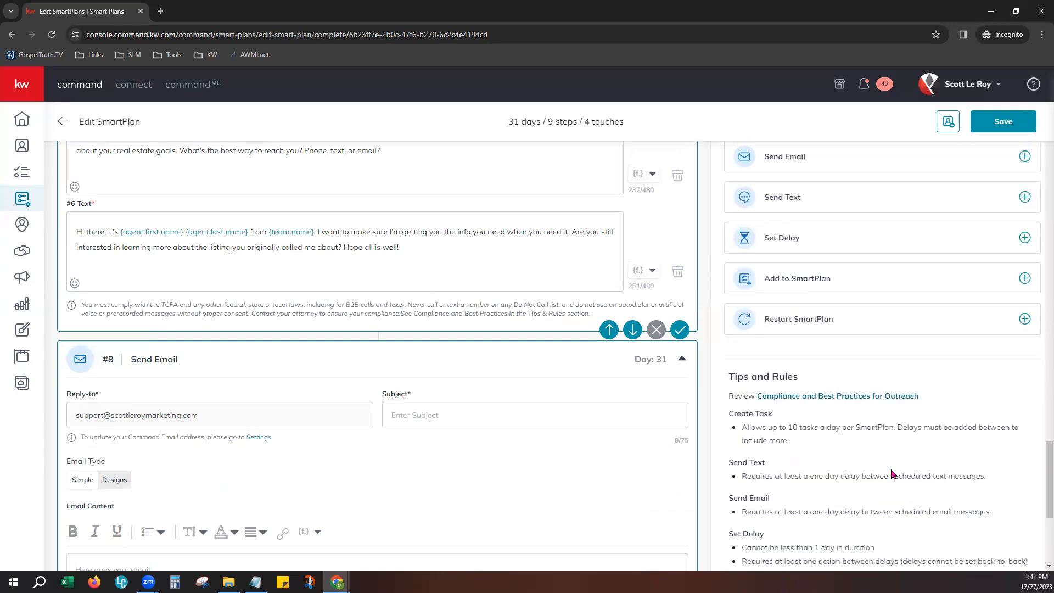
scroll(880, 434, "down", 2)
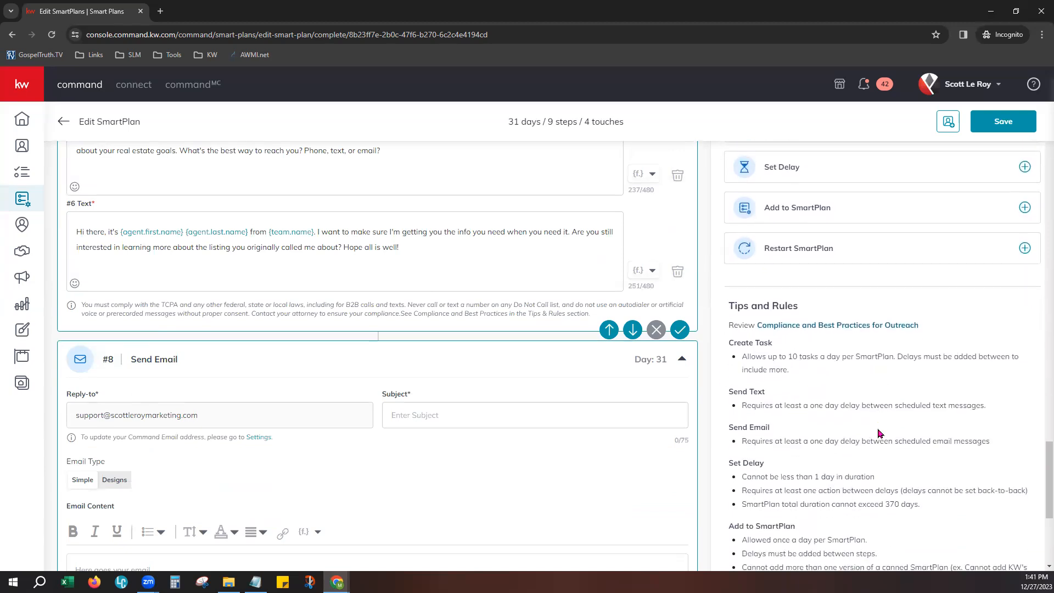
left_click_drag(728, 407, 770, 411)
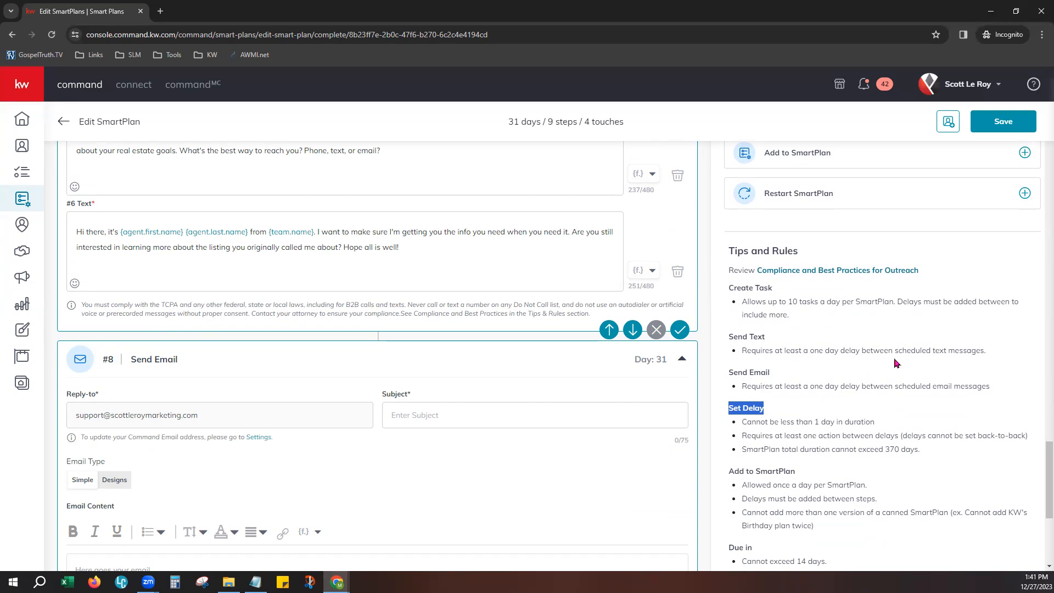
left_click_drag(780, 426, 877, 430)
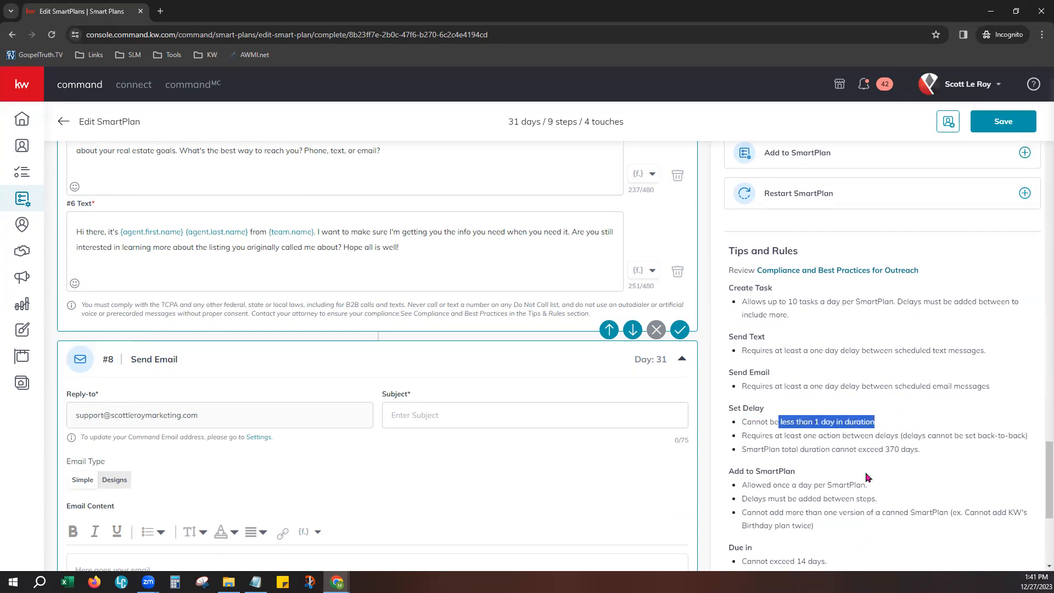
left_click_drag(845, 449, 927, 452)
left_click_drag(782, 449, 917, 449)
scroll(966, 456, "up", 1)
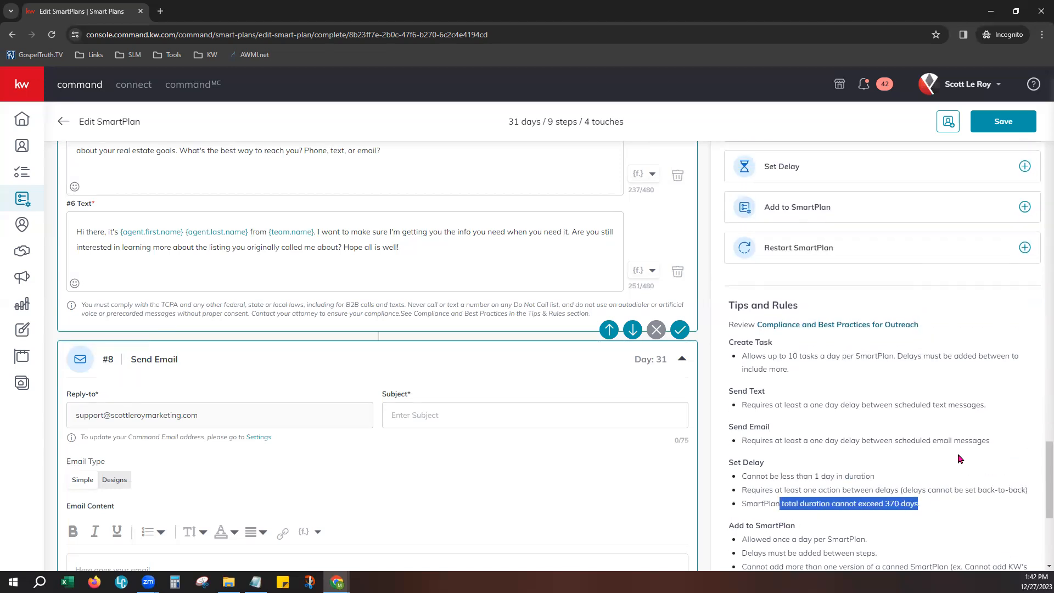
- Insert a 2-day Set Delay step directly ahead of the new Send Email step
scroll(952, 473, "up", 4)
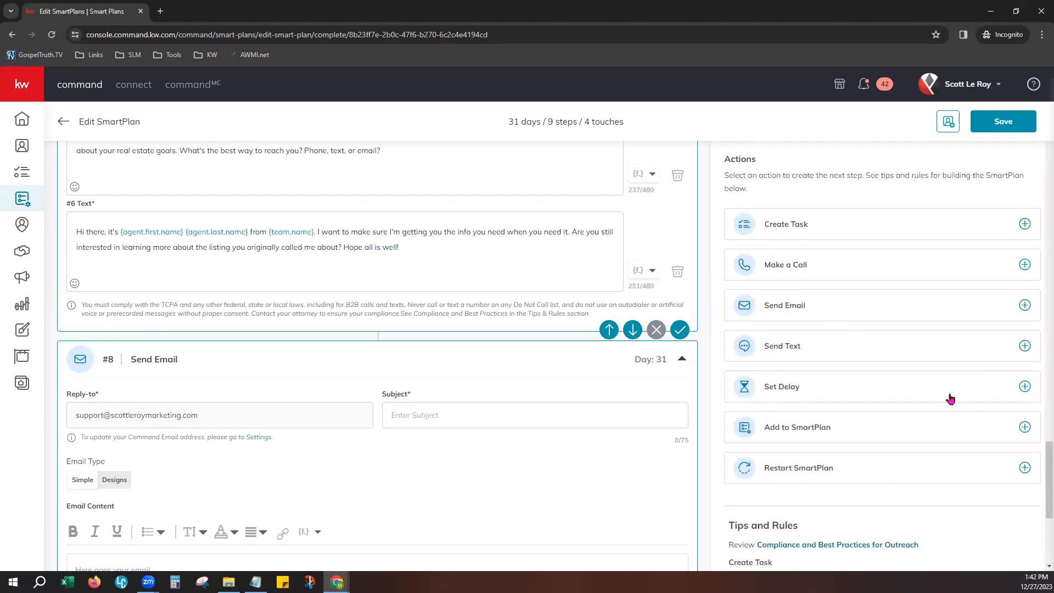
left_click(1025, 387)
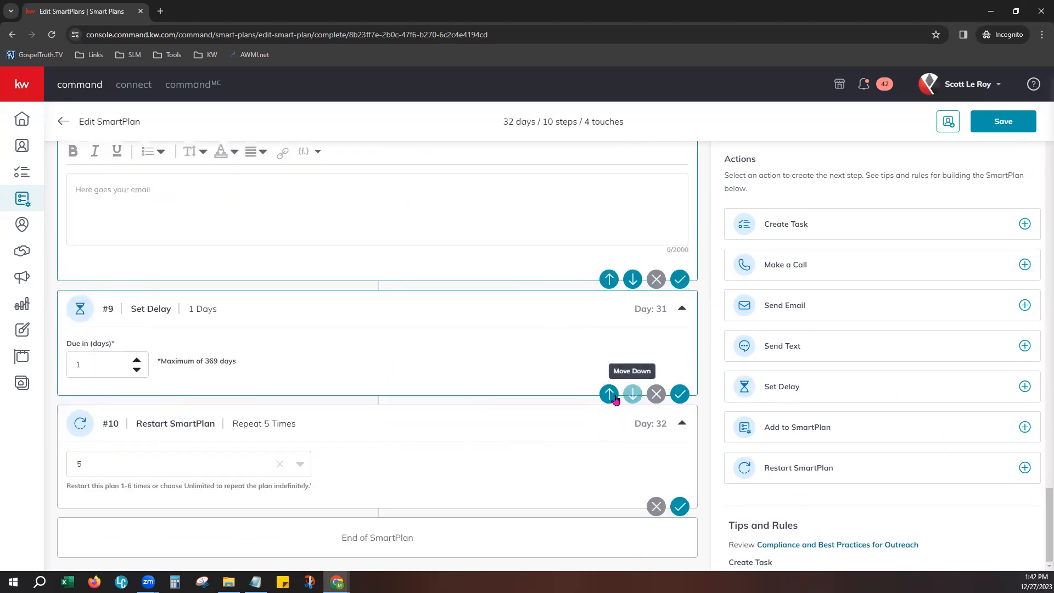
left_click(608, 393)
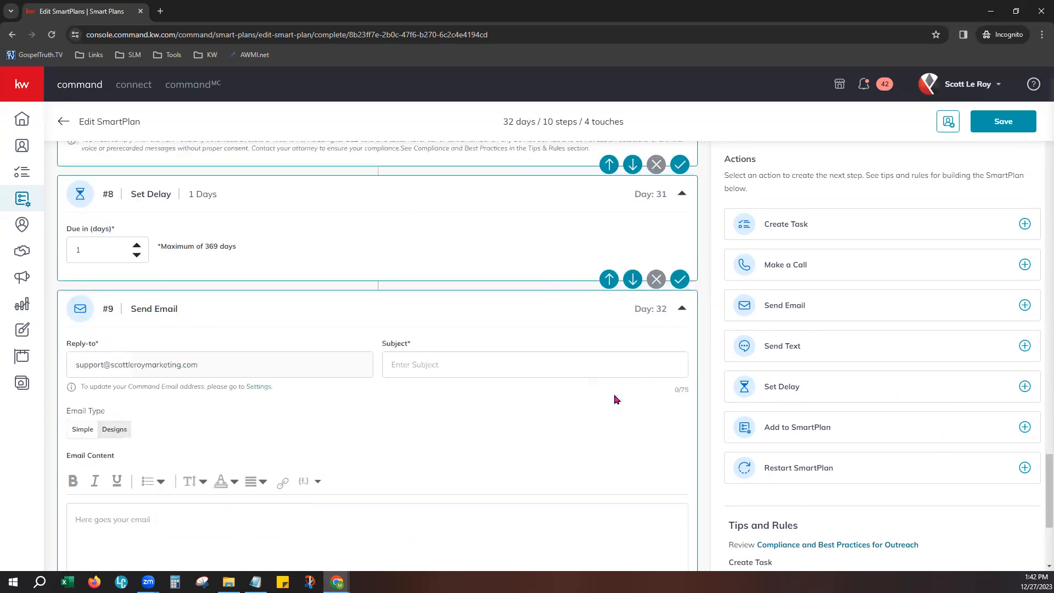
scroll(373, 362, "up", 1)
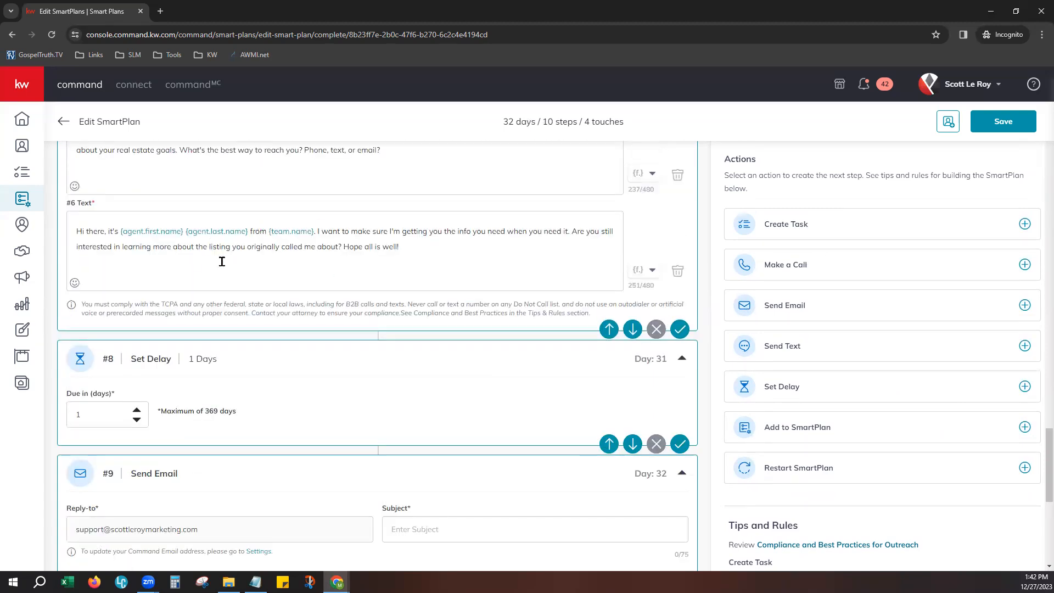
scroll(274, 371, "down", 2)
scroll(280, 368, "down", 1)
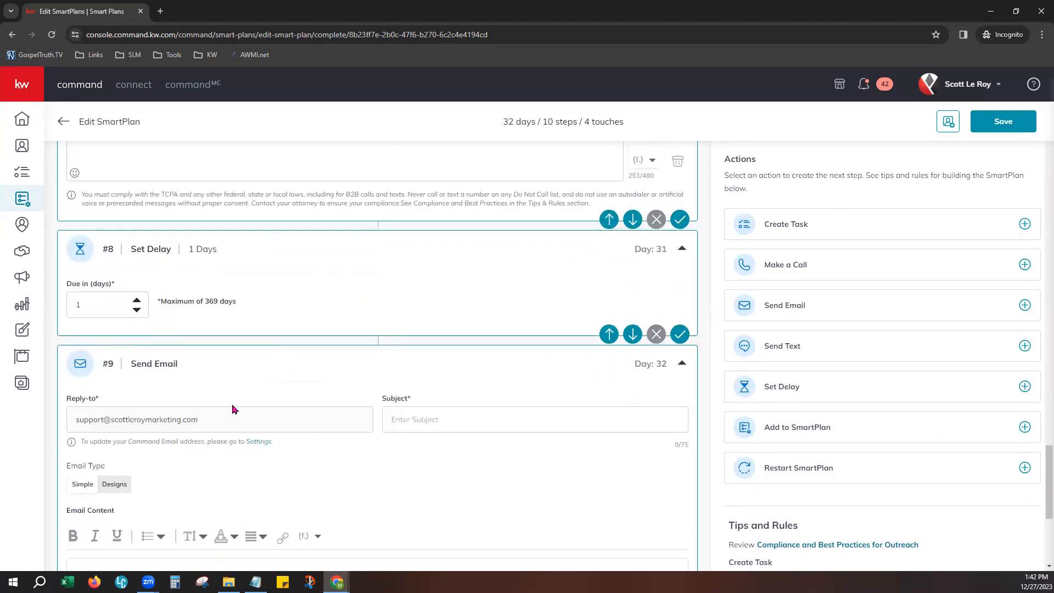
left_click_drag(167, 301, 237, 303)
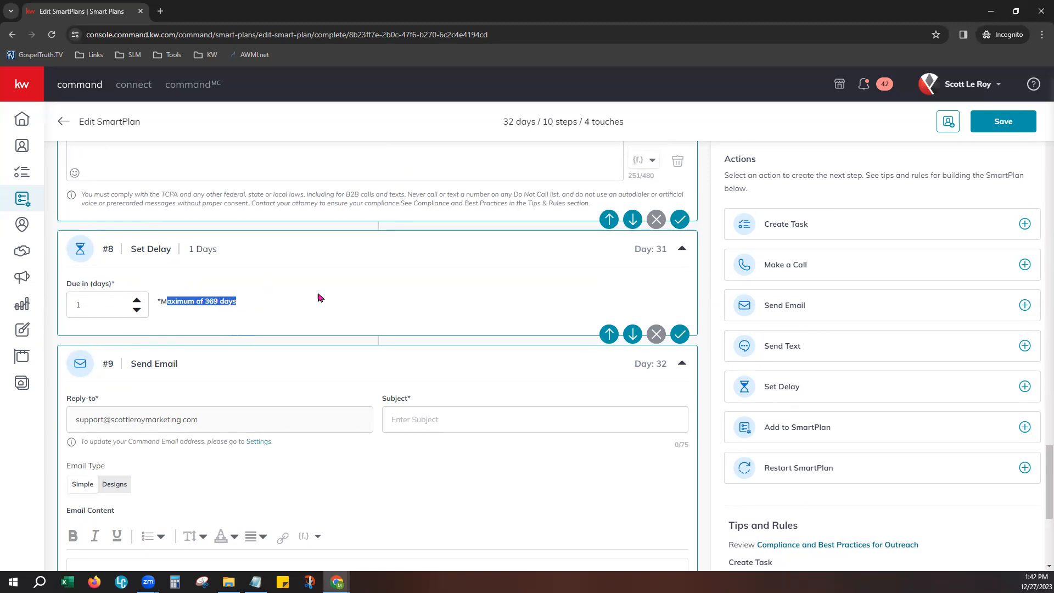
left_click(133, 302)
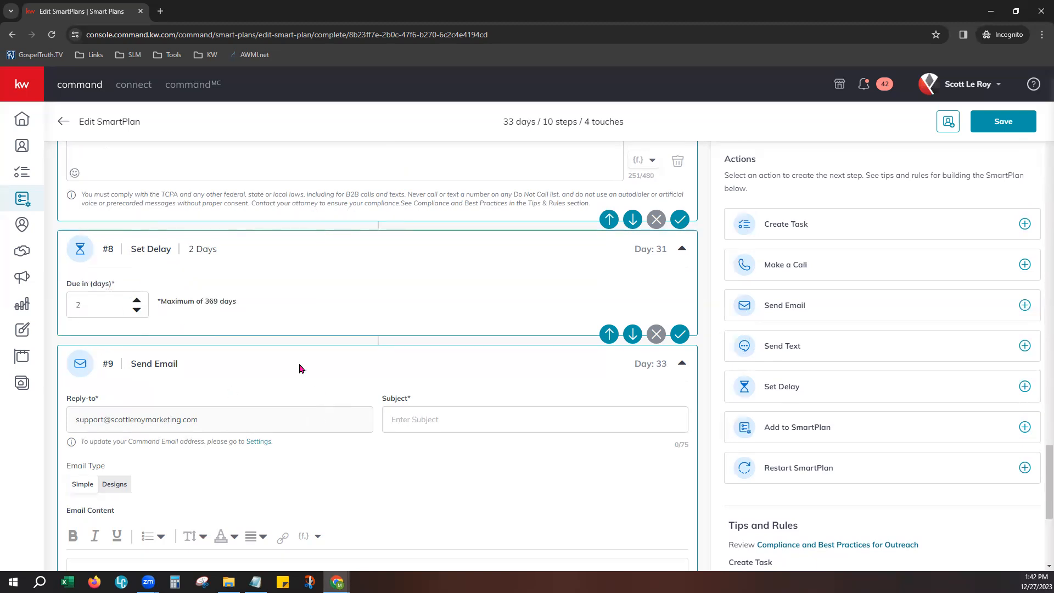
- Check the reply-to address of the Send Email step and enter "Email Subject" as its subject
scroll(428, 474, "down", 2)
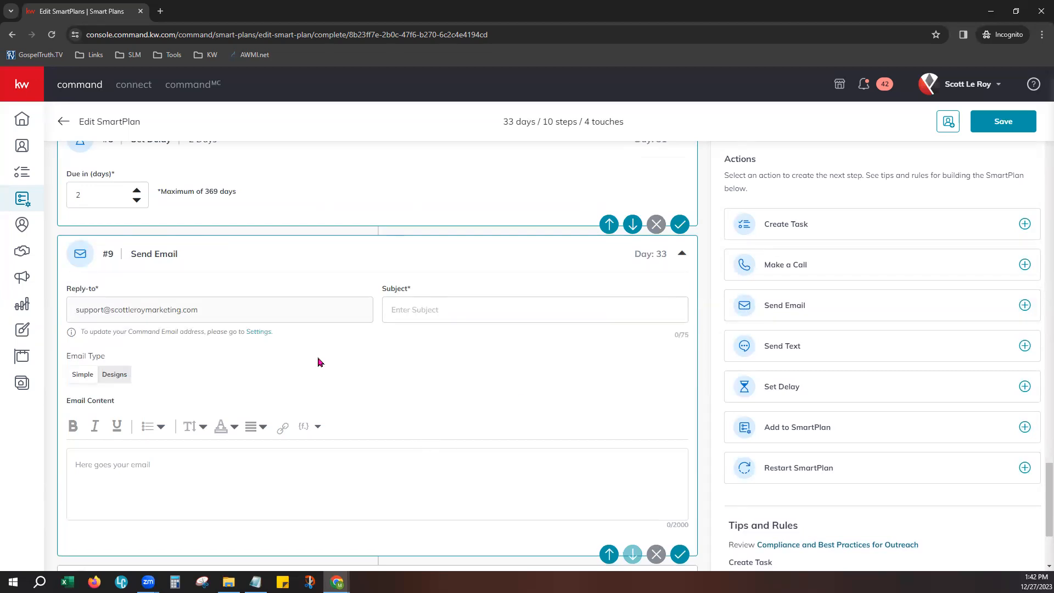
scroll(318, 361, "down", 1)
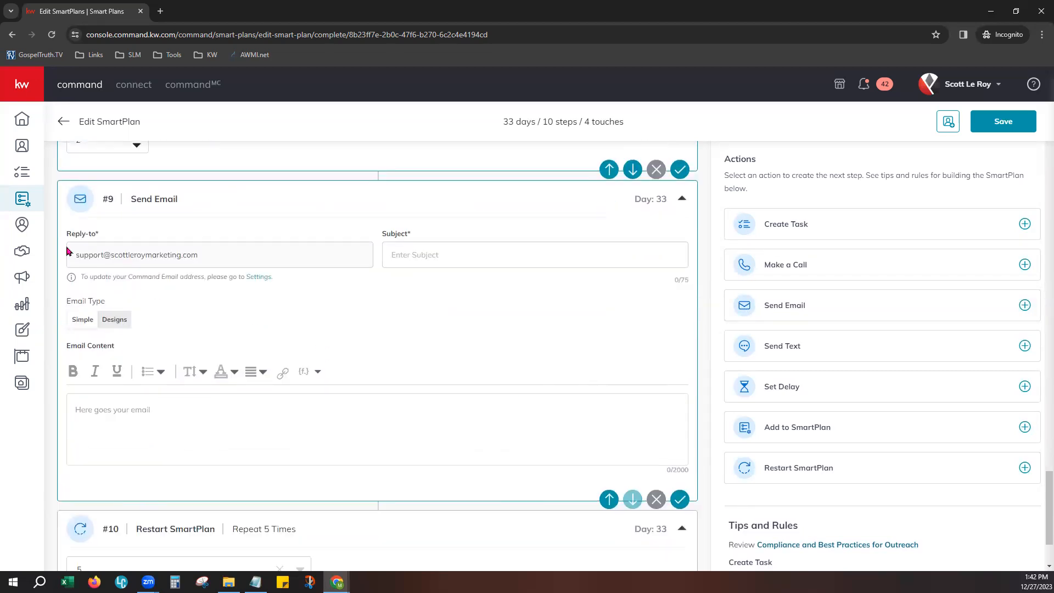
left_click_drag(77, 264, 207, 267)
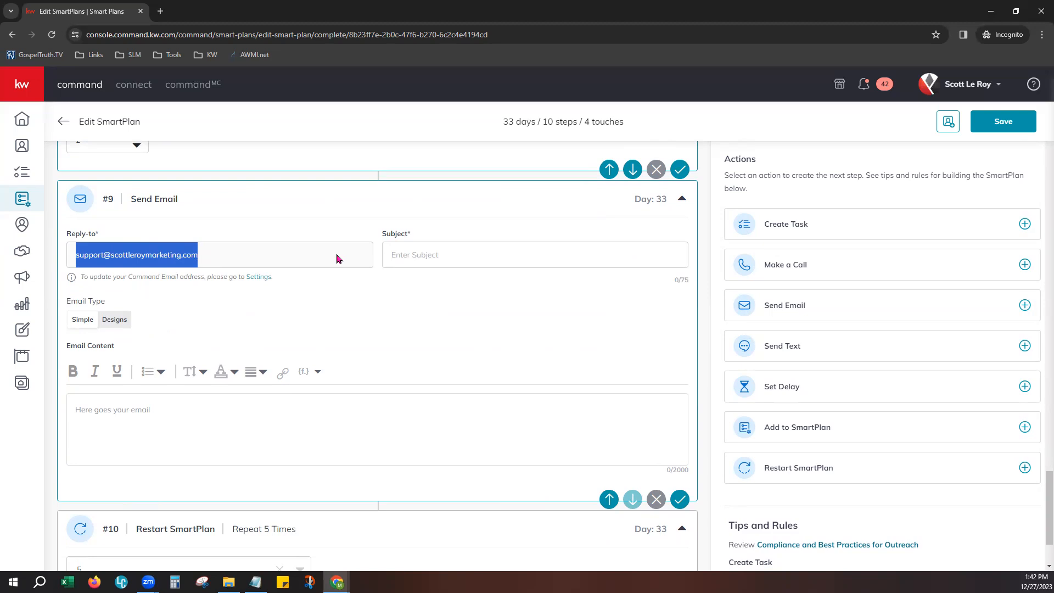
left_click(595, 257)
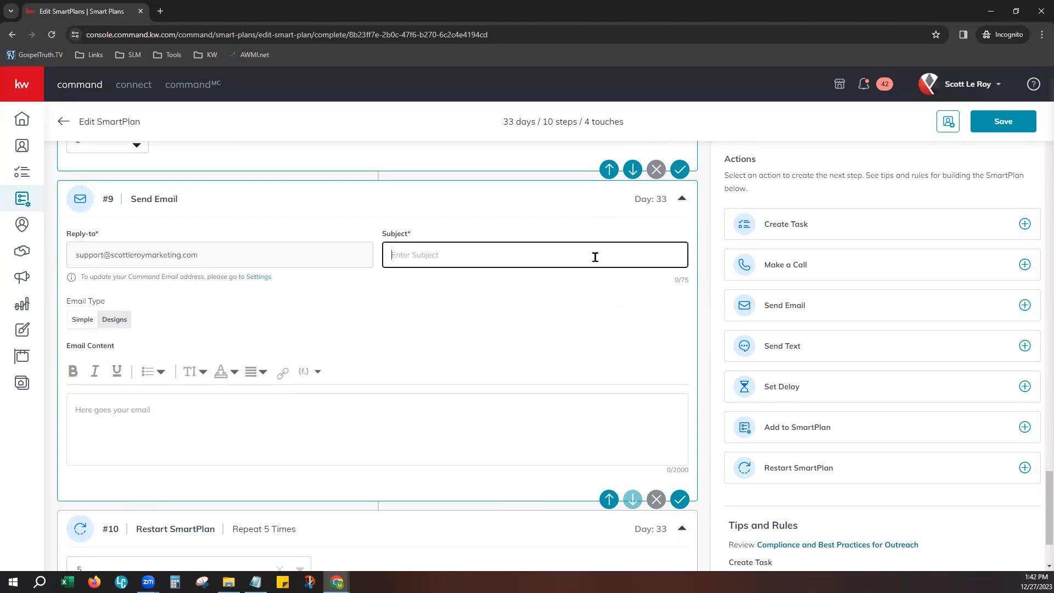
type("Email Subject")
left_click(674, 279)
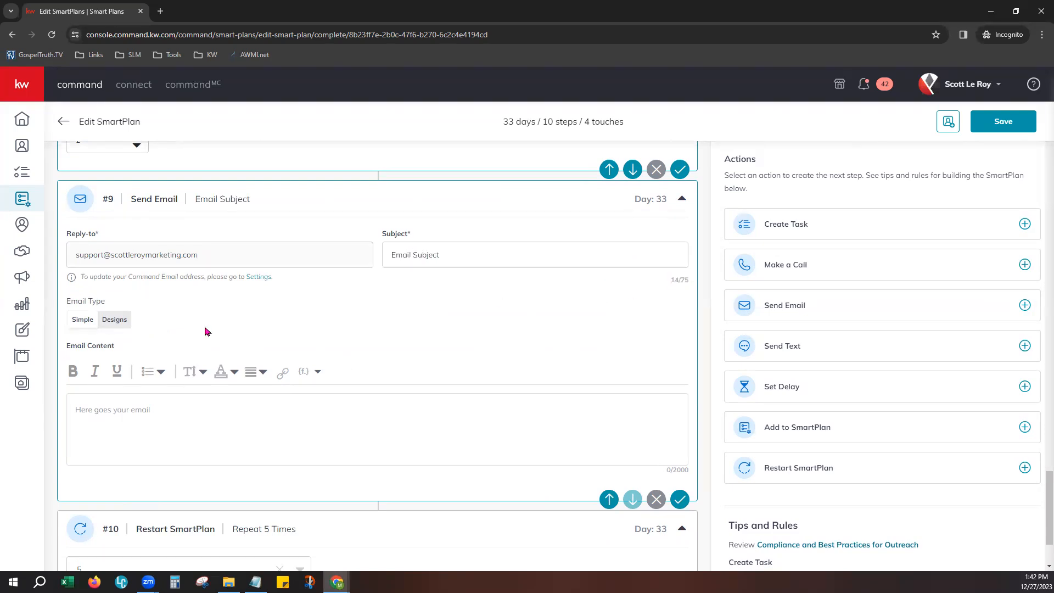
- Write the simple email content as the contact.first.name placeholder with a comma, followed by "Email Body Here." on a separate line
scroll(214, 324, "down", 1)
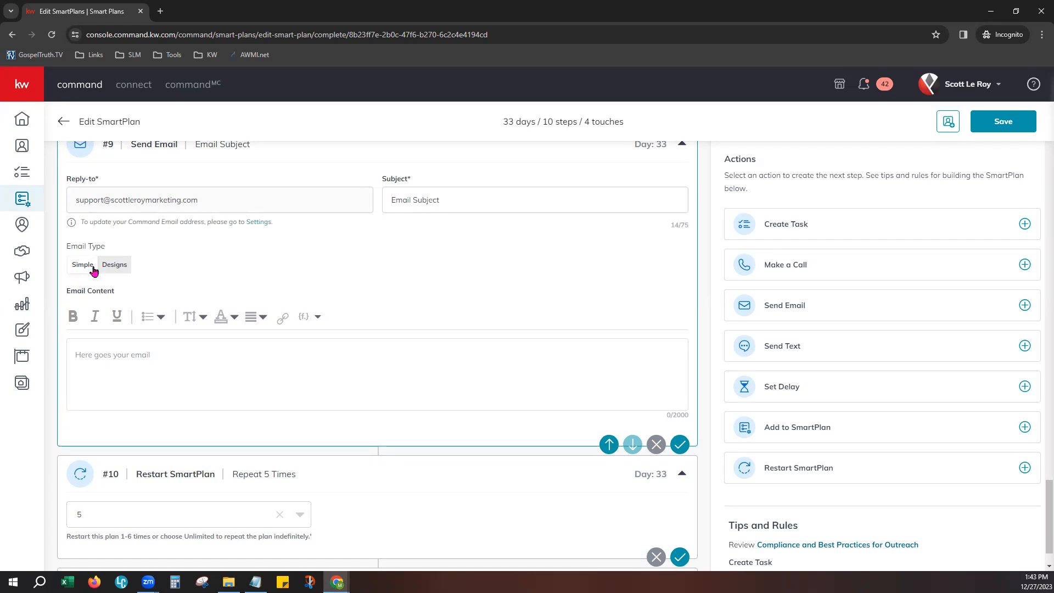
left_click(112, 362)
left_click(311, 322)
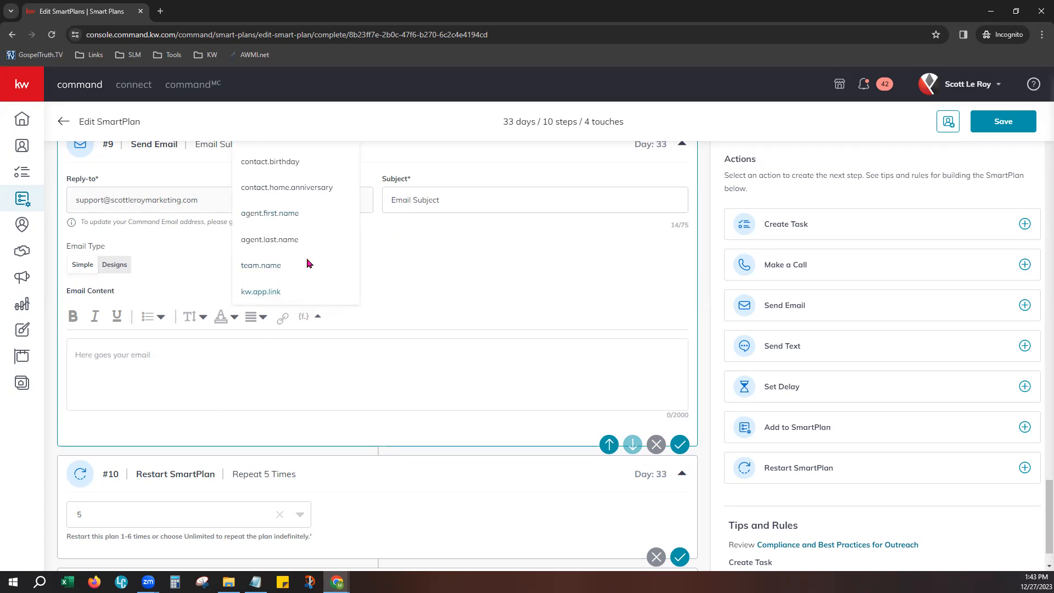
scroll(396, 304, "up", 1)
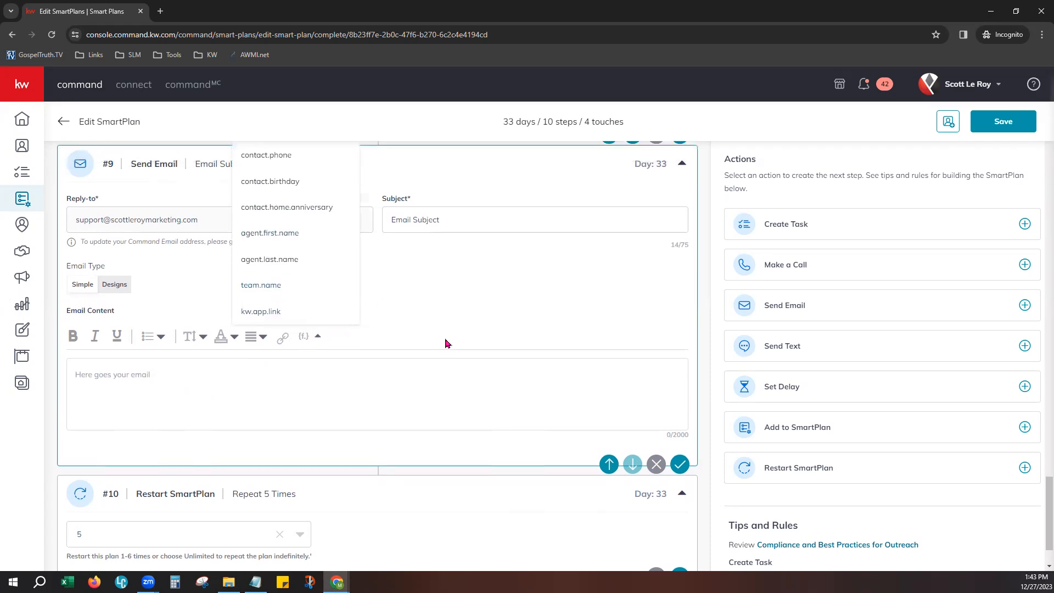
scroll(388, 321, "up", 1)
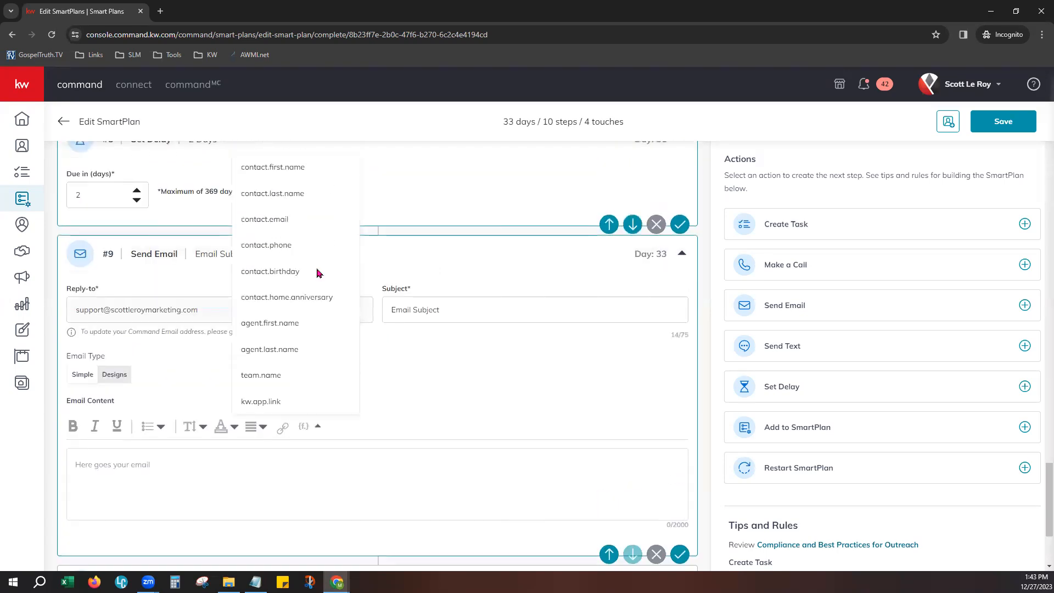
left_click(288, 174)
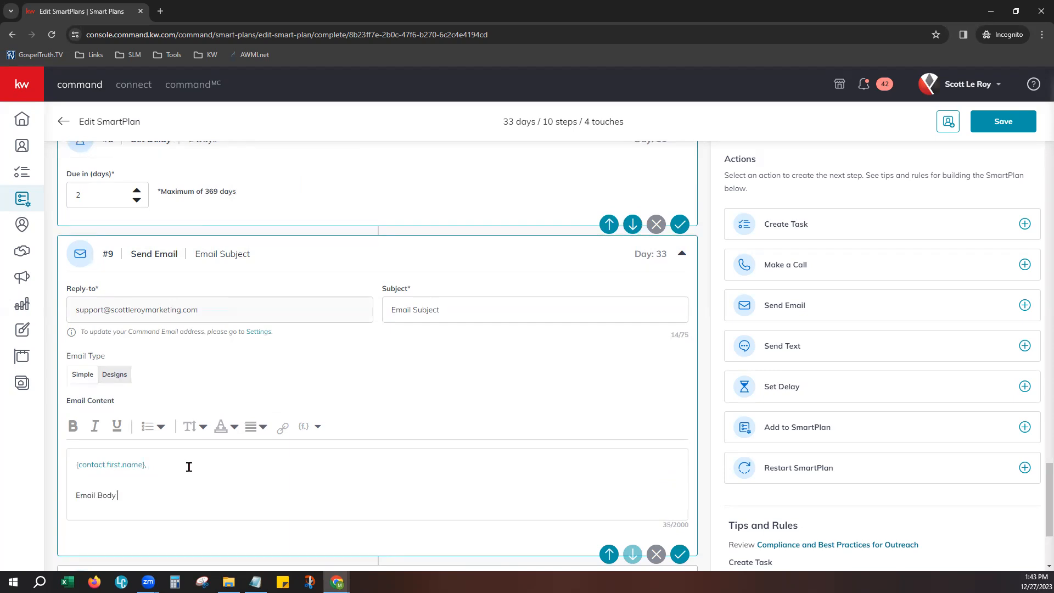
- Examine the link fields and the list of placeholders for the email content, closing both without inserting anything
left_click(282, 428)
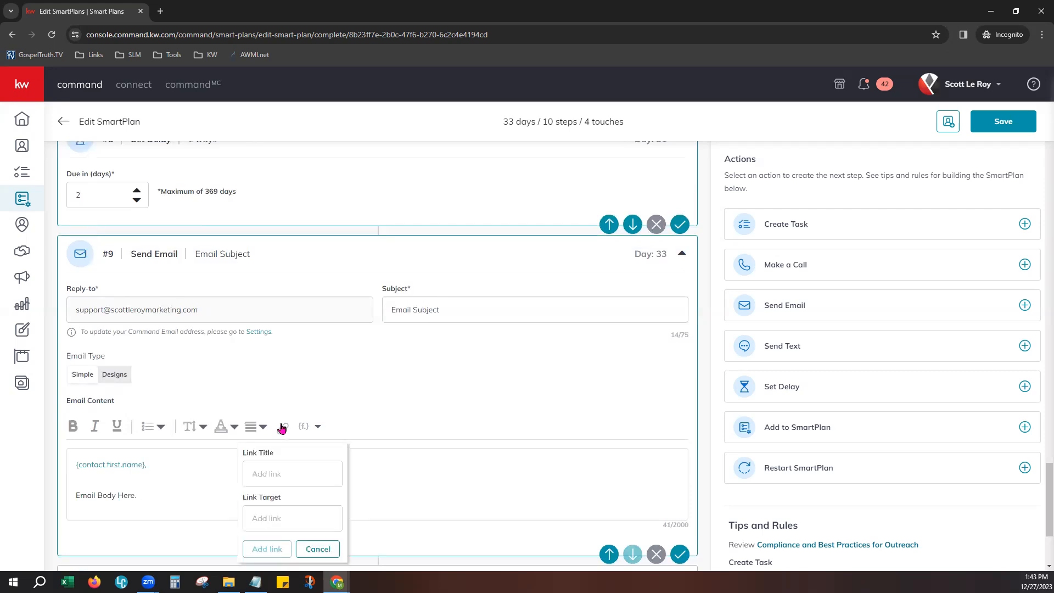
left_click(315, 549)
left_click(315, 429)
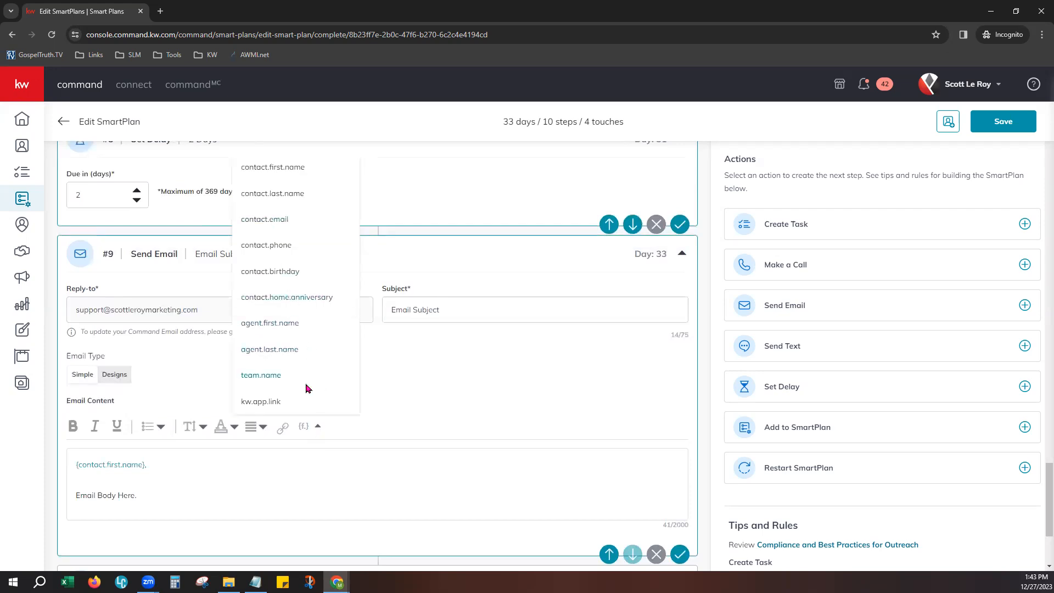
left_click(323, 495)
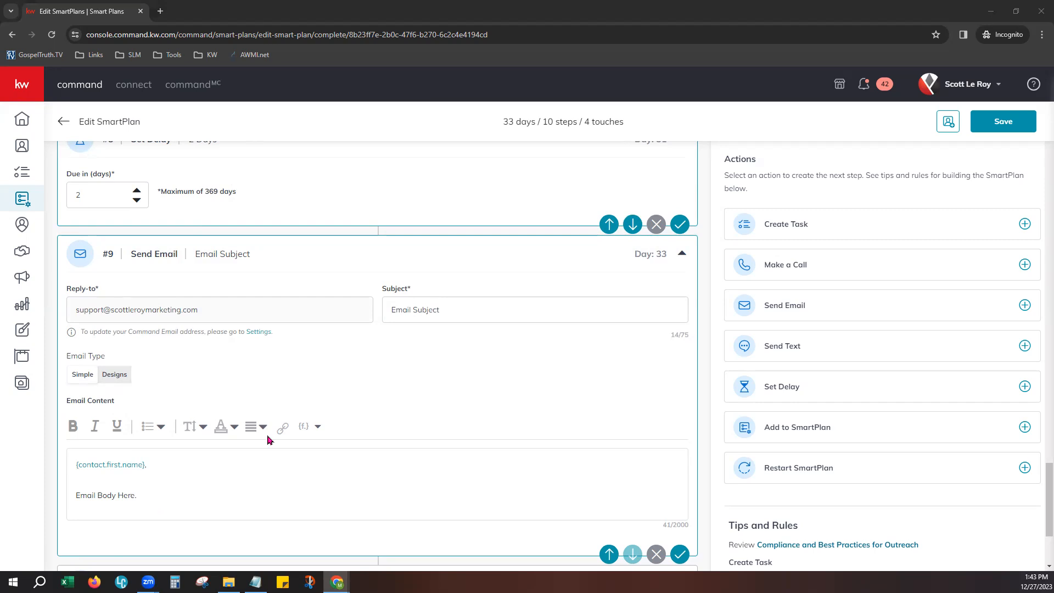
- Switch the email type to Designs and select the Christmas SmartPlan template as the email content
left_click(115, 375)
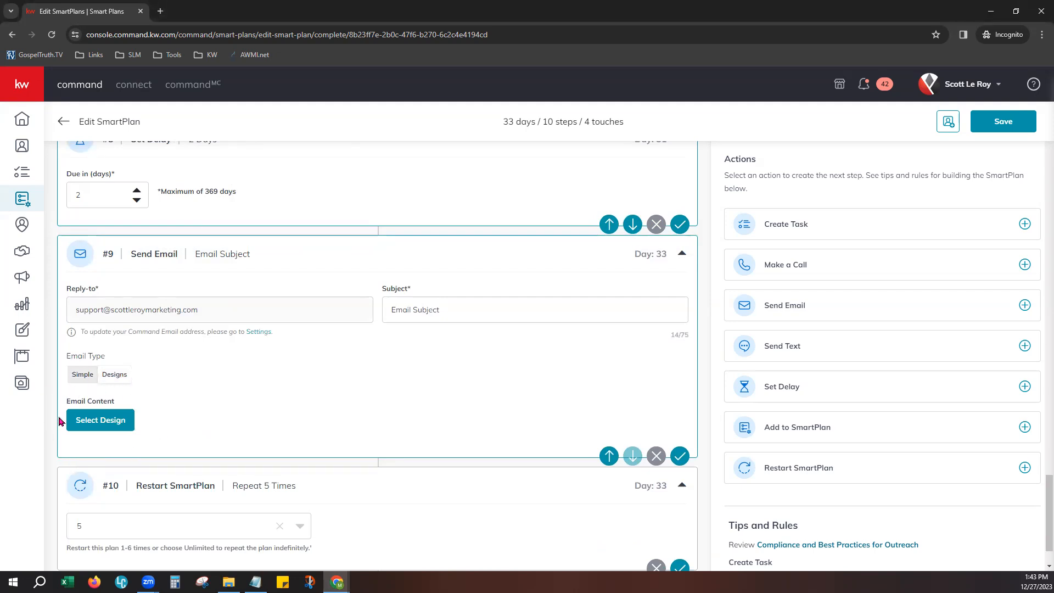
left_click(96, 426)
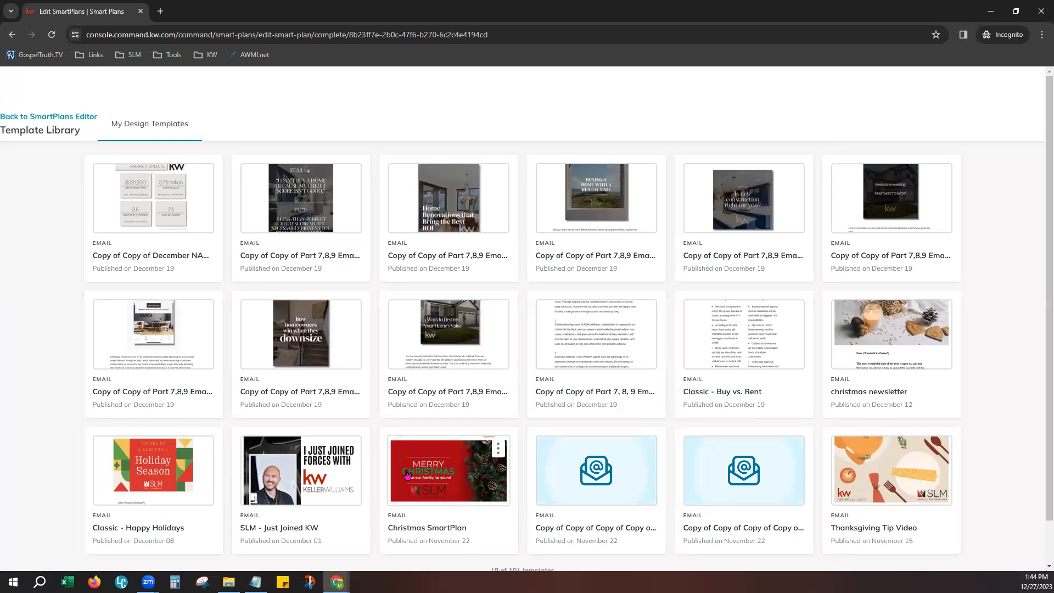
scroll(406, 475, "down", 1)
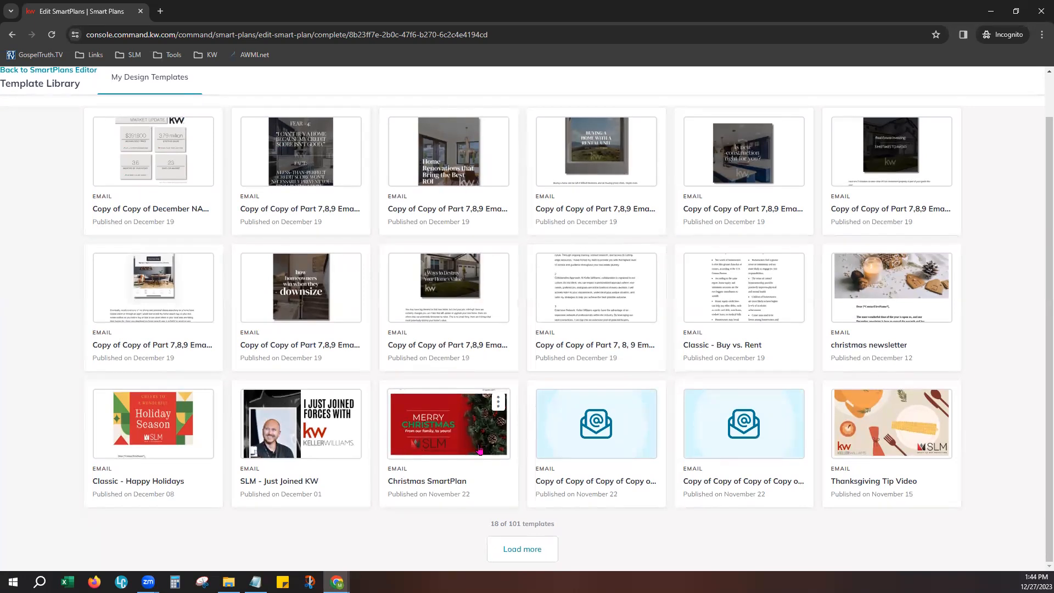
left_click(464, 415)
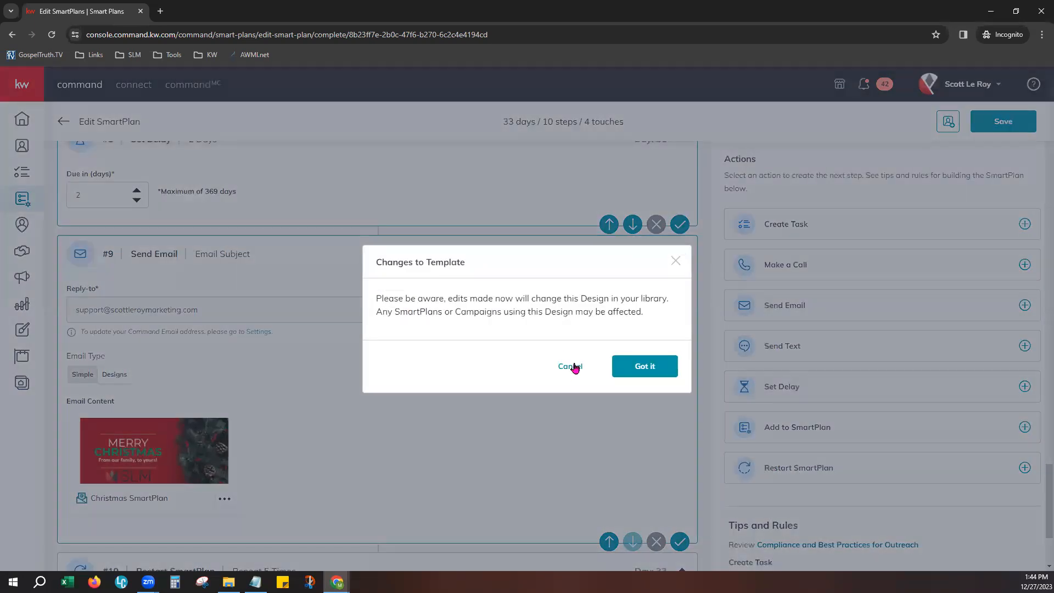
- Open the Christmas SmartPlan design for editing, acknowledging the template change notice, and examine its header and footer
left_click_drag(438, 298, 635, 298)
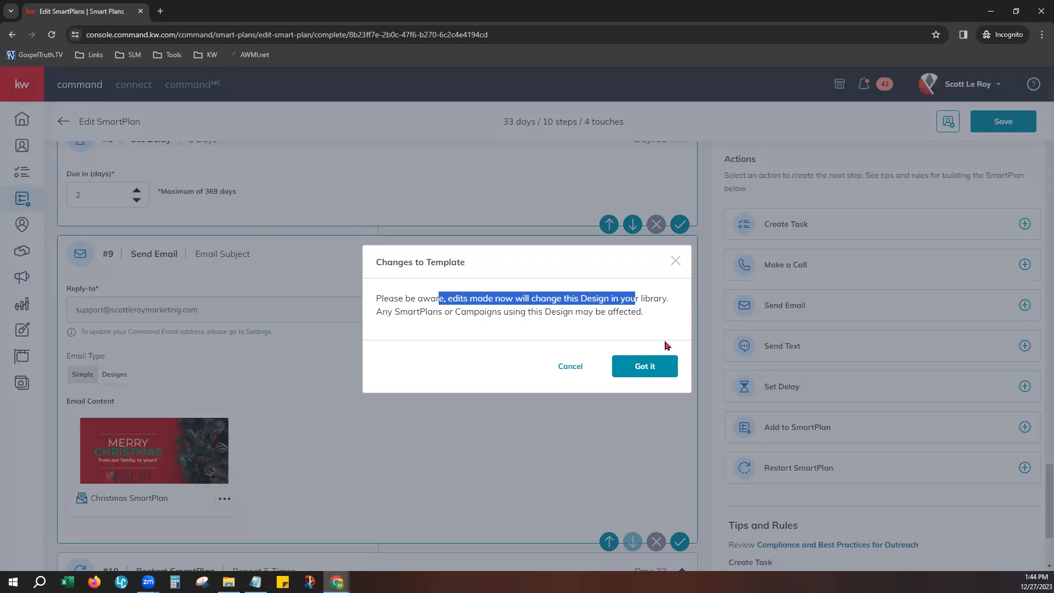
left_click(644, 367)
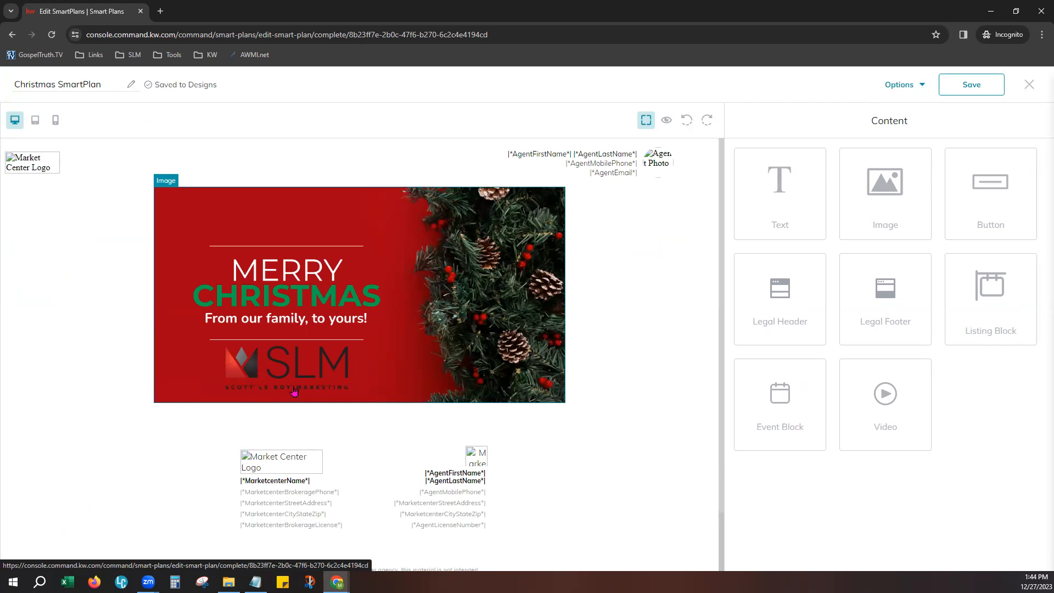
left_click(603, 166)
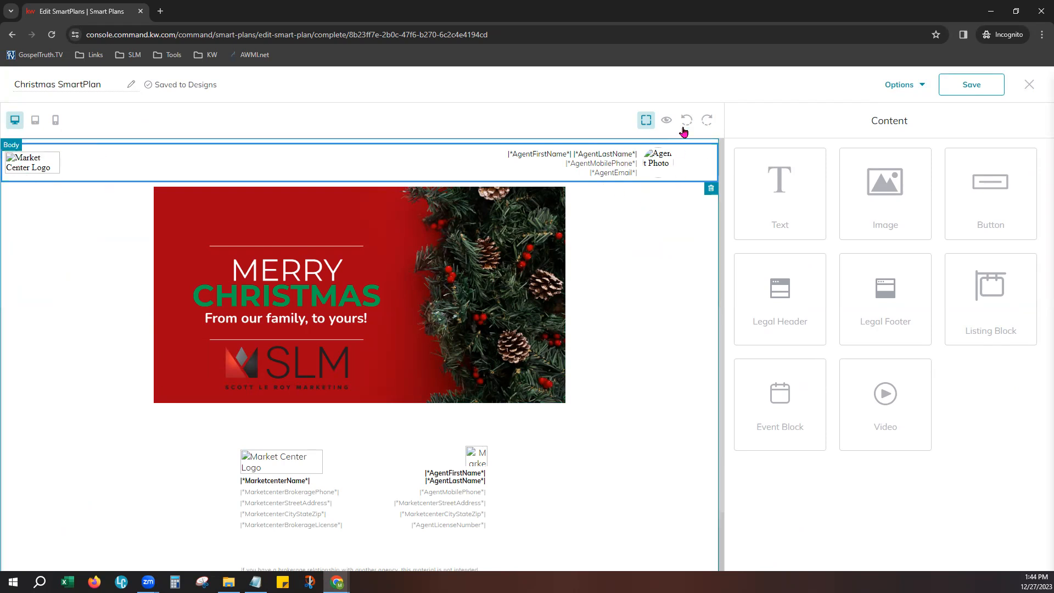
scroll(616, 406, "down", 2)
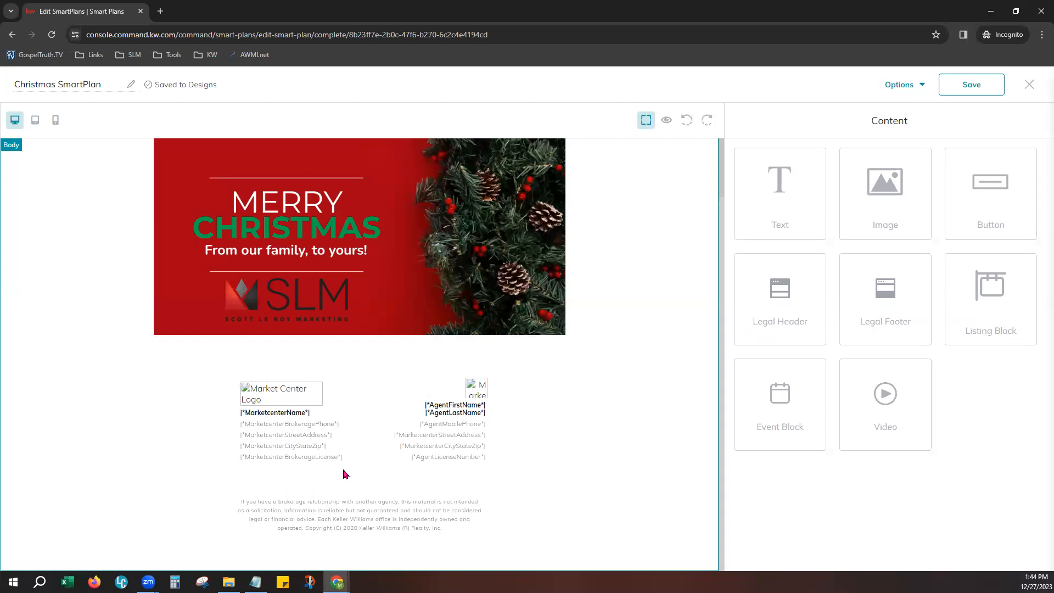
- Add a text block, an empty image block and a video block below the Merry Christmas banner, cancelling the image selection
left_click_drag(780, 189, 471, 357)
left_click_drag(908, 202, 527, 396)
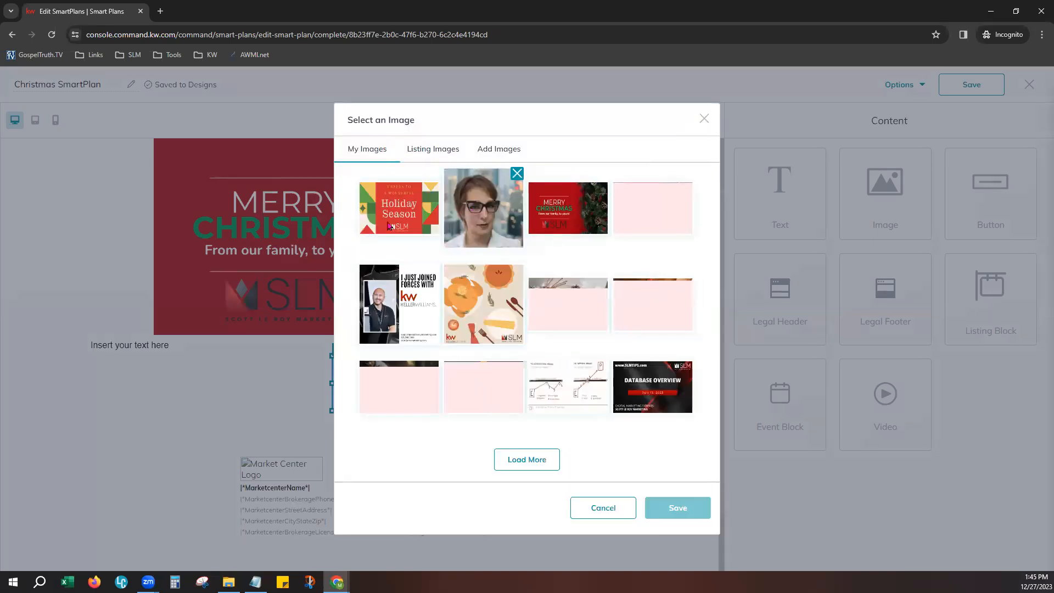
left_click(617, 513)
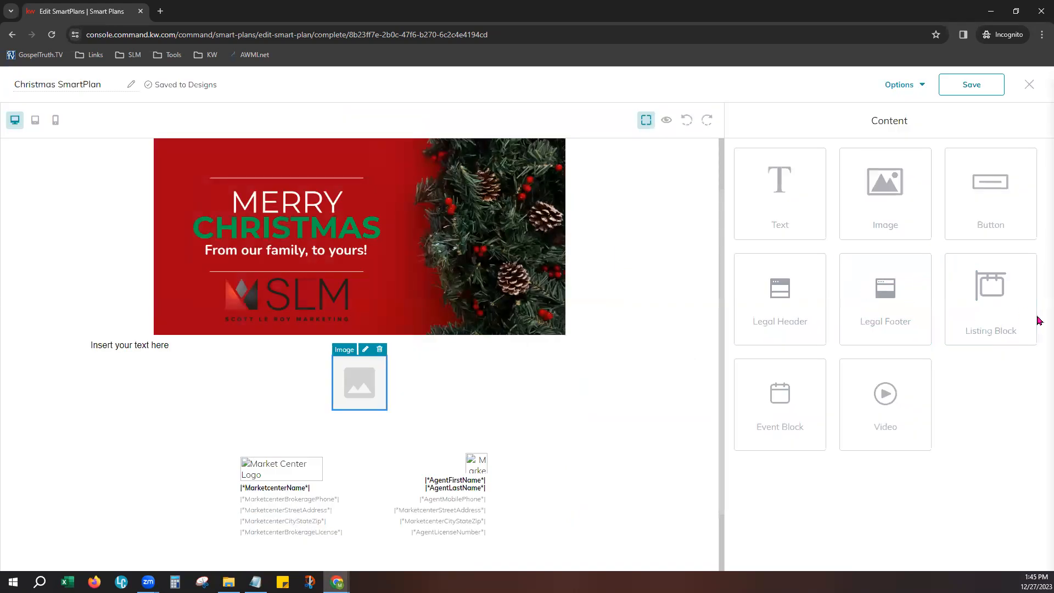
left_click_drag(873, 412, 464, 400)
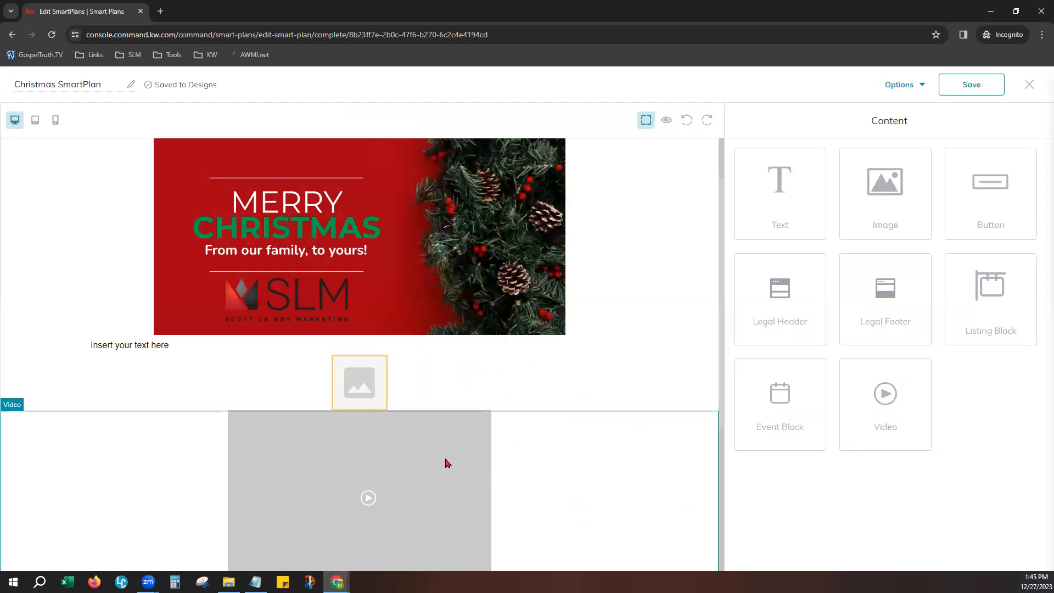
scroll(532, 417, "down", 2)
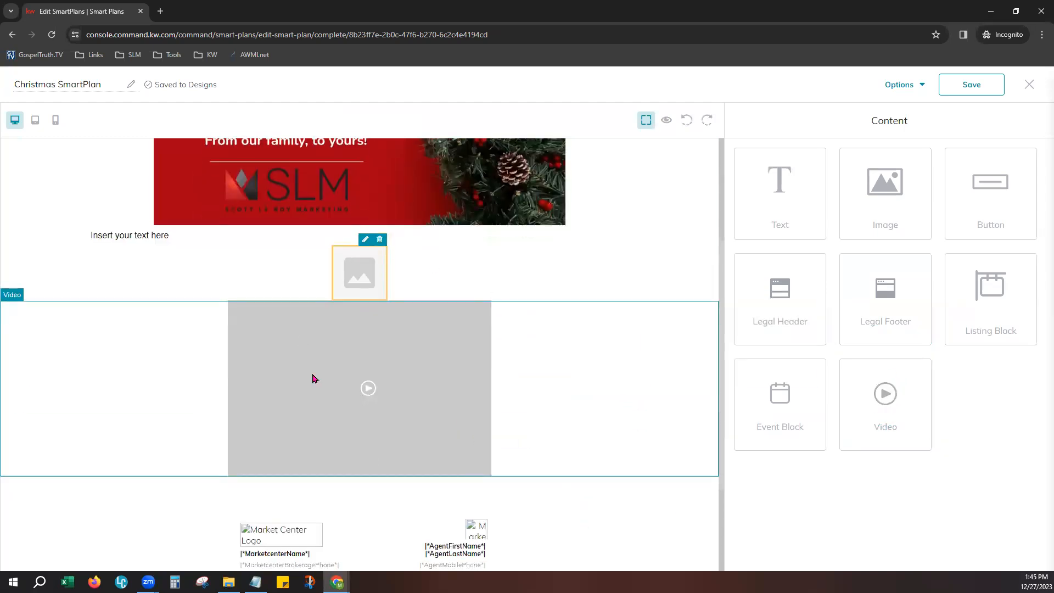
- Preview the Christmas SmartPlan design in desktop view and return to the editor
left_click(904, 85)
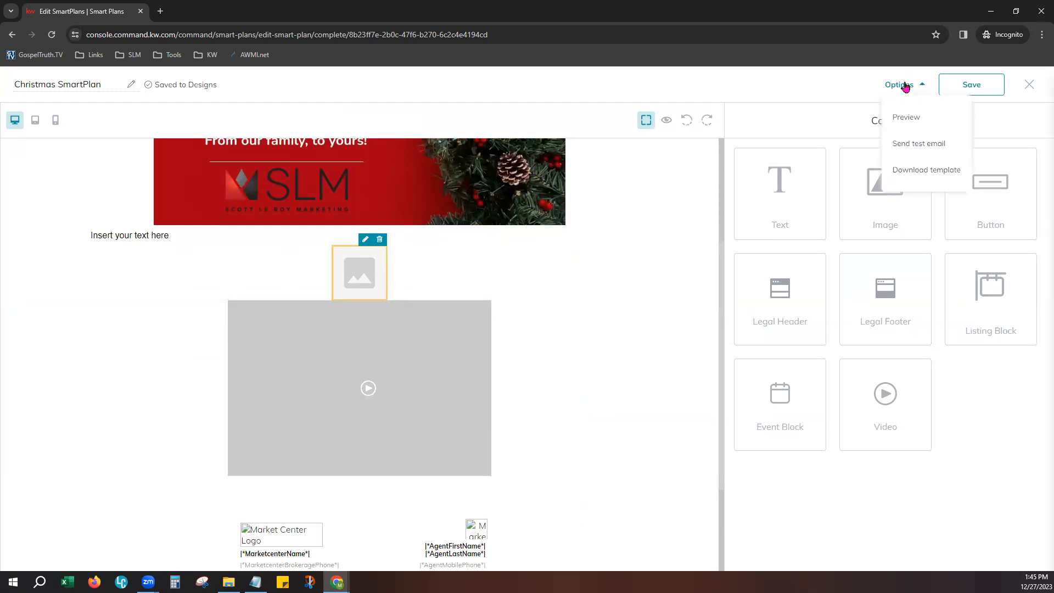
left_click(905, 118)
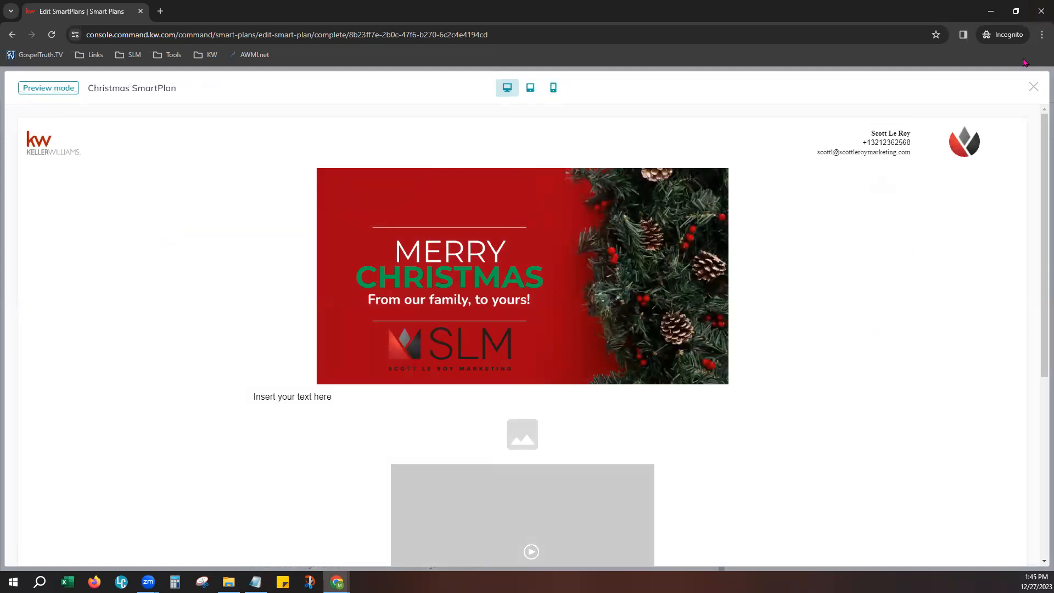
left_click(1031, 86)
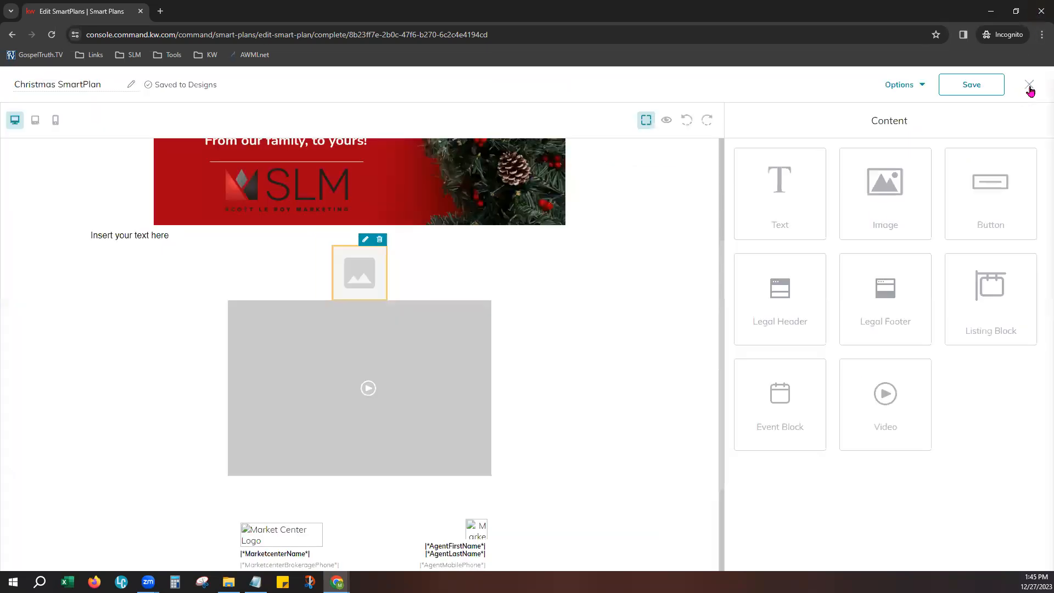
- Save the Christmas SmartPlan design and exit the design editor, saving the changes
left_click(977, 86)
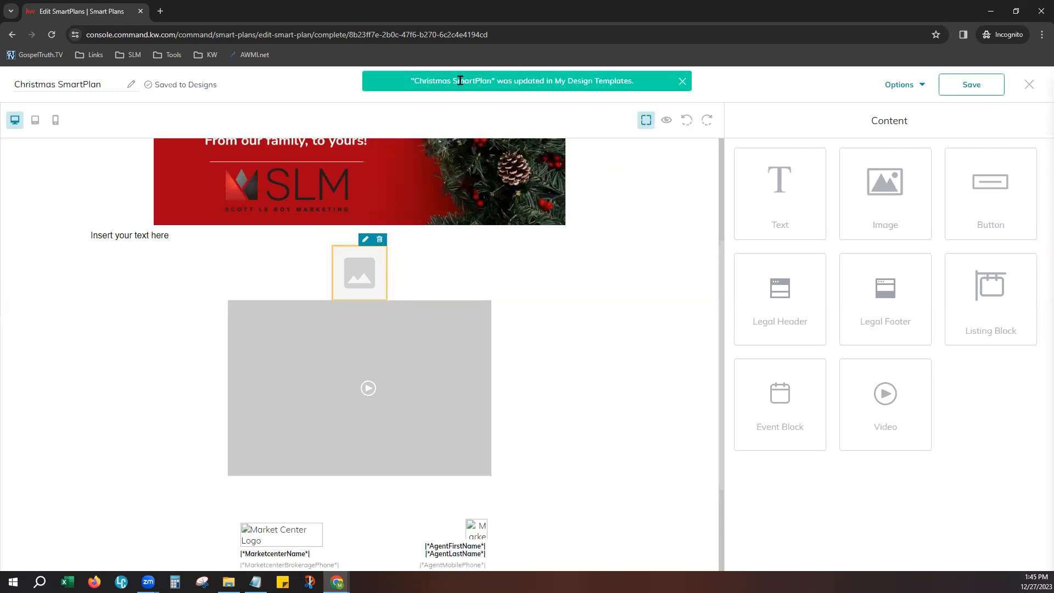
left_click(1028, 87)
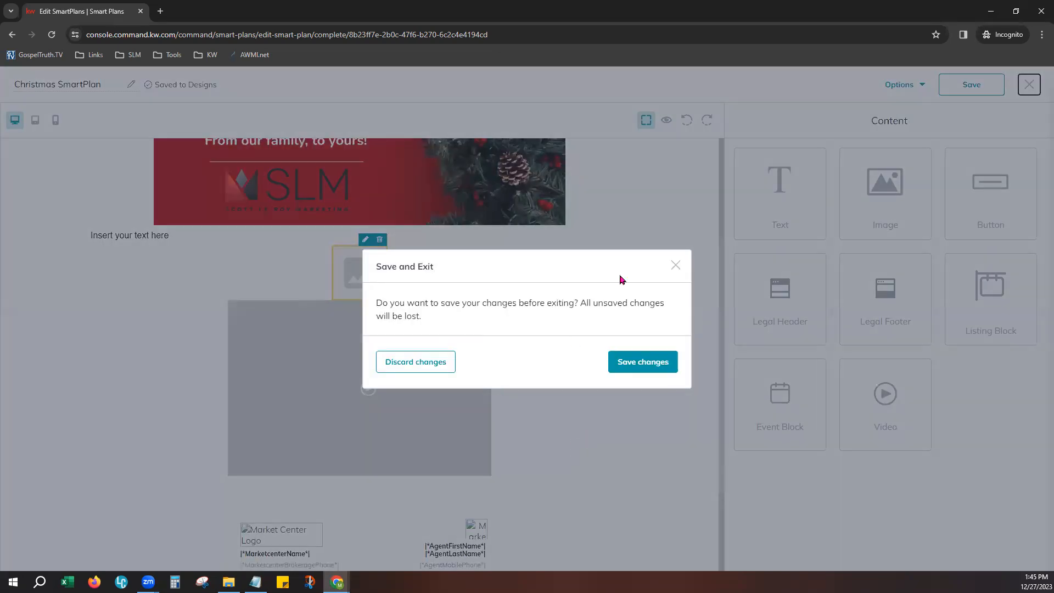
left_click(668, 357)
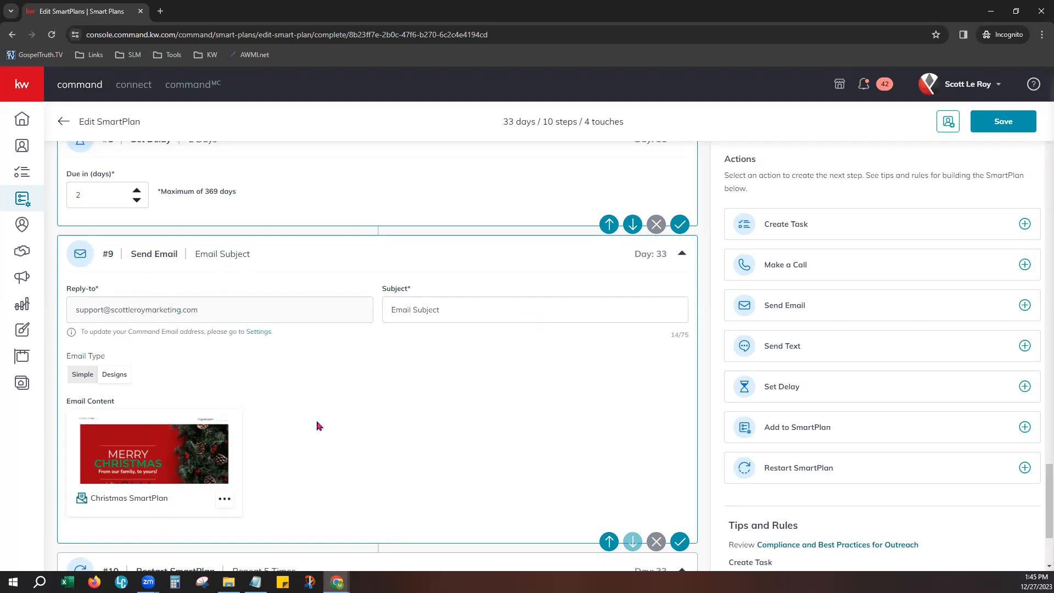
- Examine the actions available for the Christmas SmartPlan design in email step #9 without choosing one
scroll(318, 426, "down", 1)
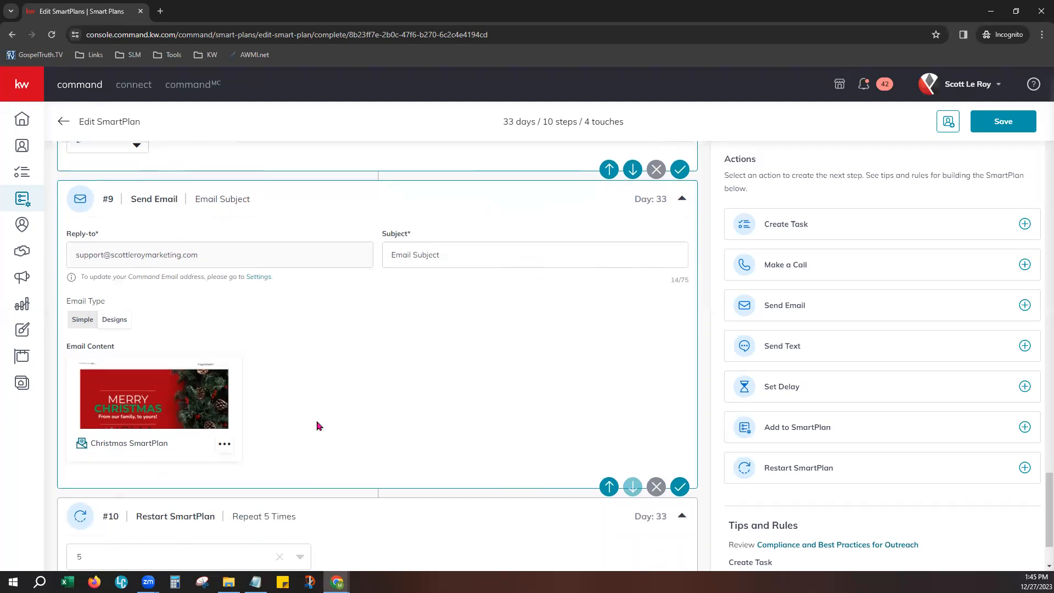
left_click(224, 444)
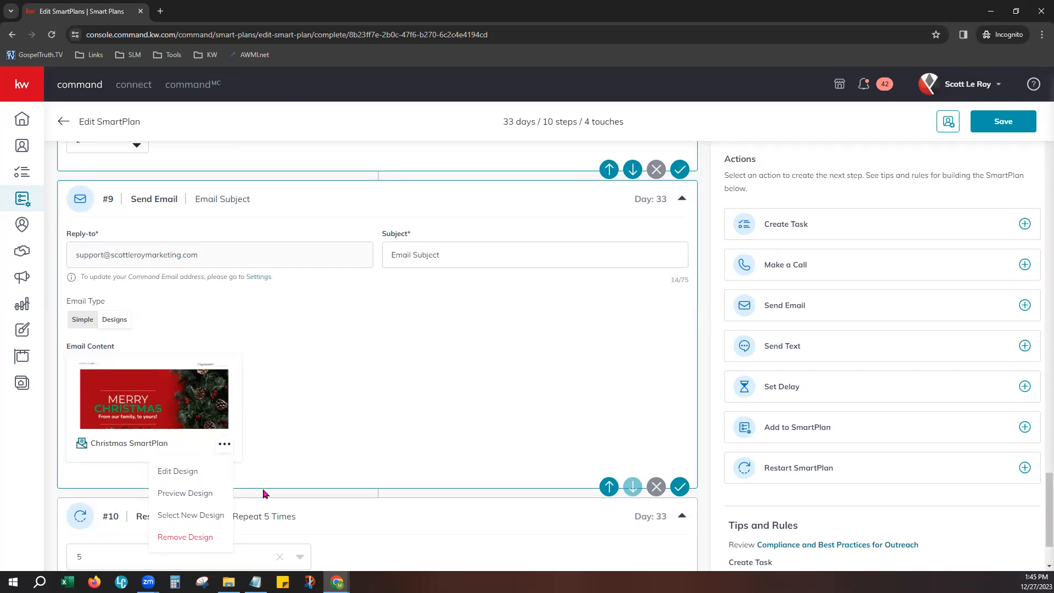
left_click(302, 423)
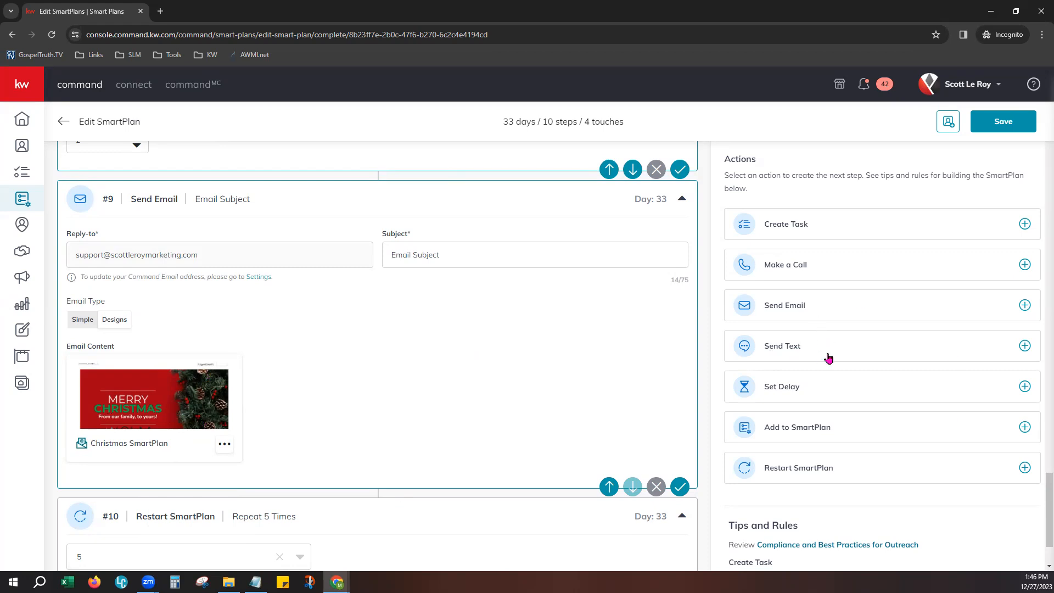
- Examine Send Text step #7, including its automated text option, Twilio account notice and message types
scroll(415, 451, "up", 12)
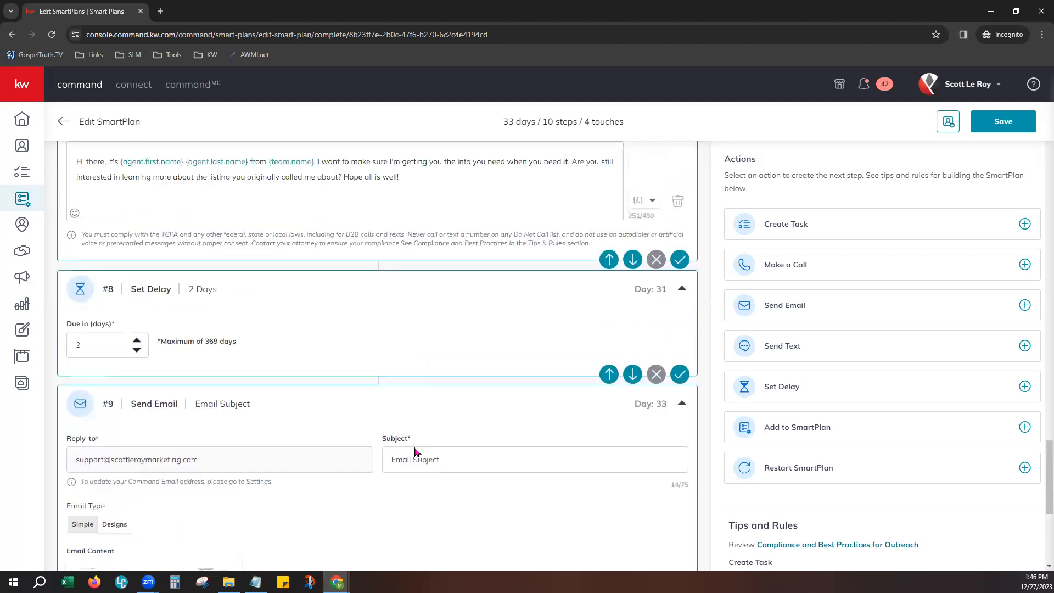
scroll(415, 452, "up", 10)
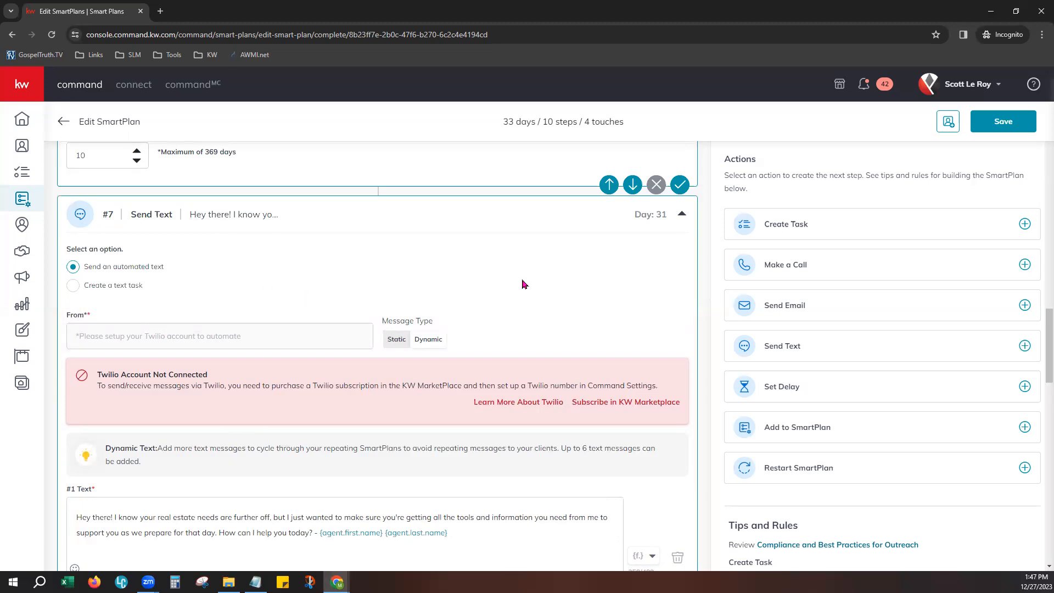
scroll(464, 287, "down", 1)
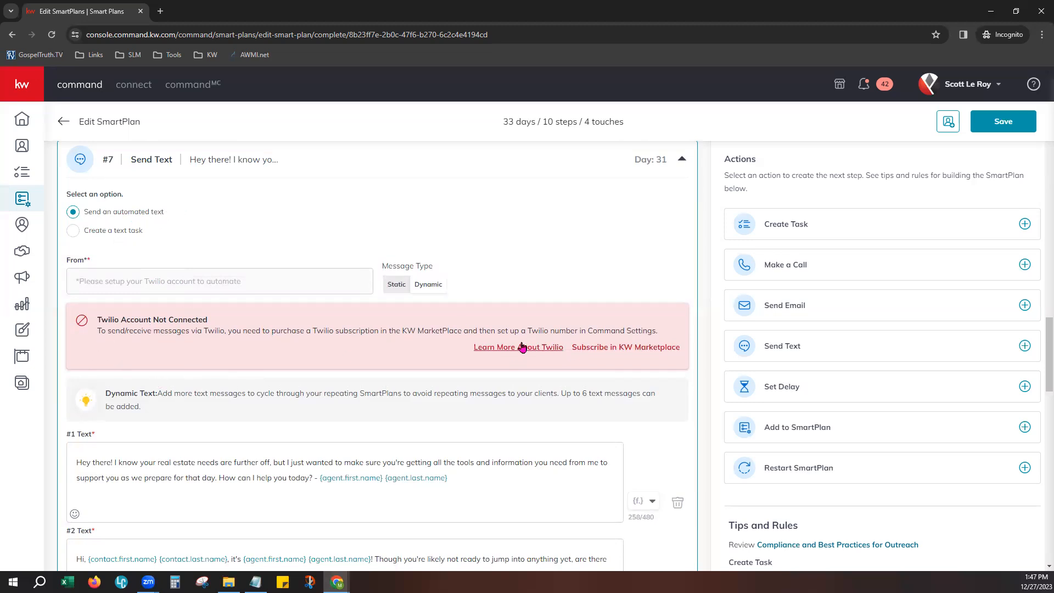
scroll(239, 390, "down", 1)
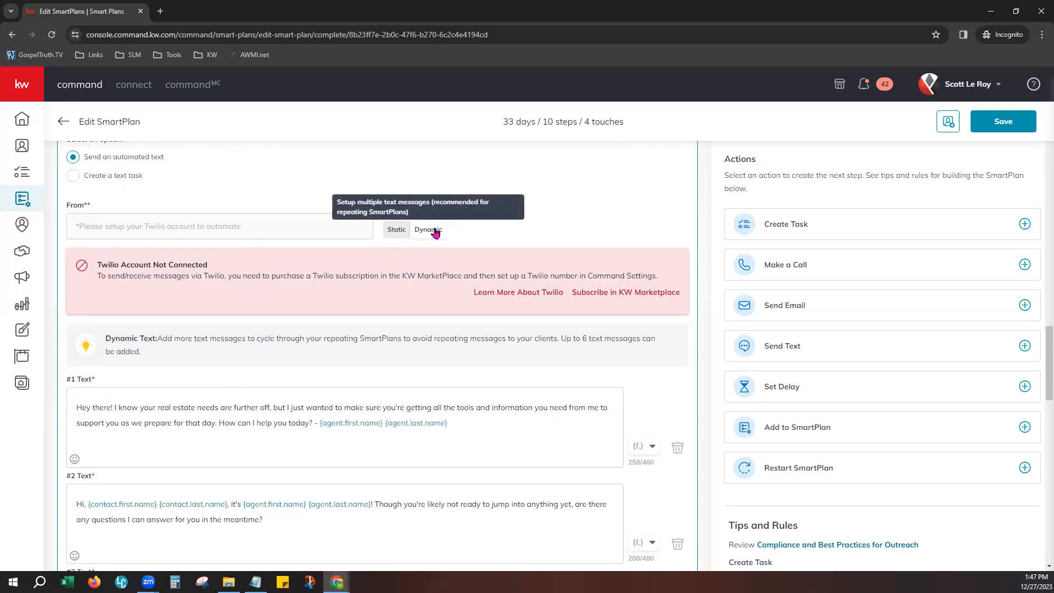
scroll(218, 353, "down", 1)
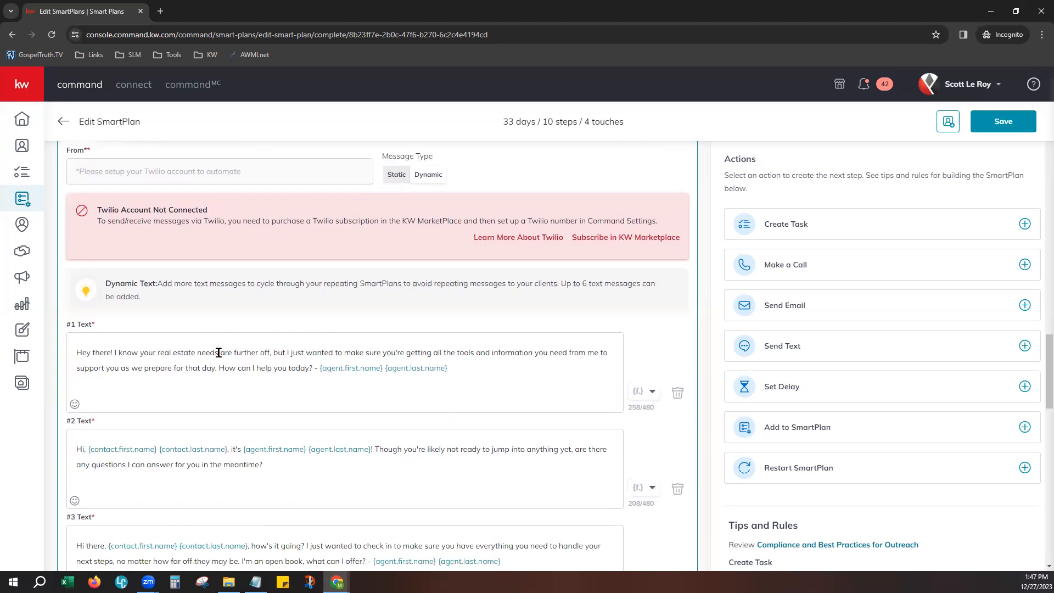
scroll(218, 353, "down", 2)
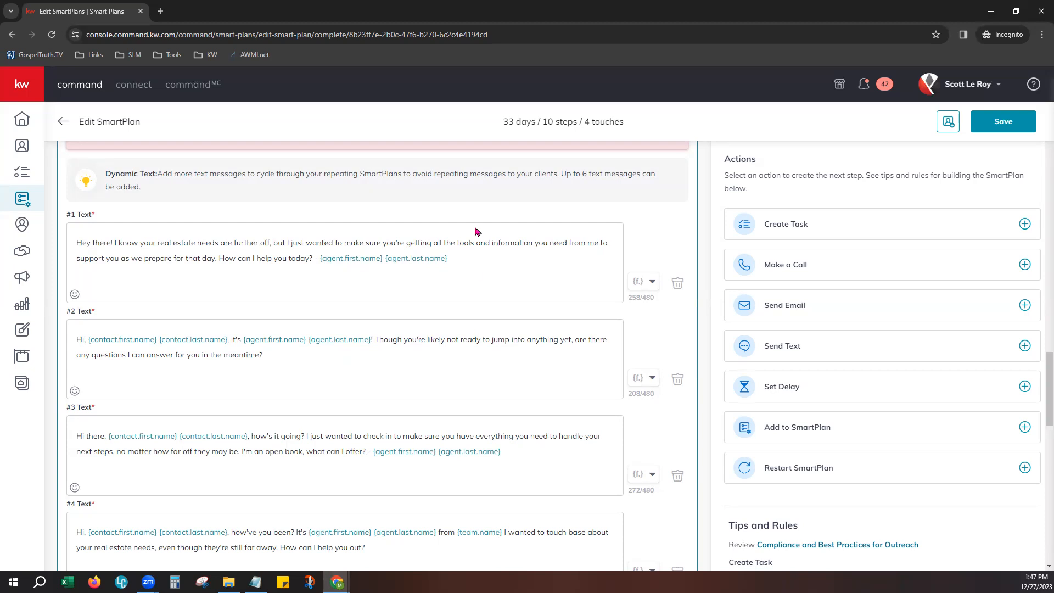
- Read the dynamic text note and review the series of text messages in step #7
left_click_drag(566, 174, 628, 203)
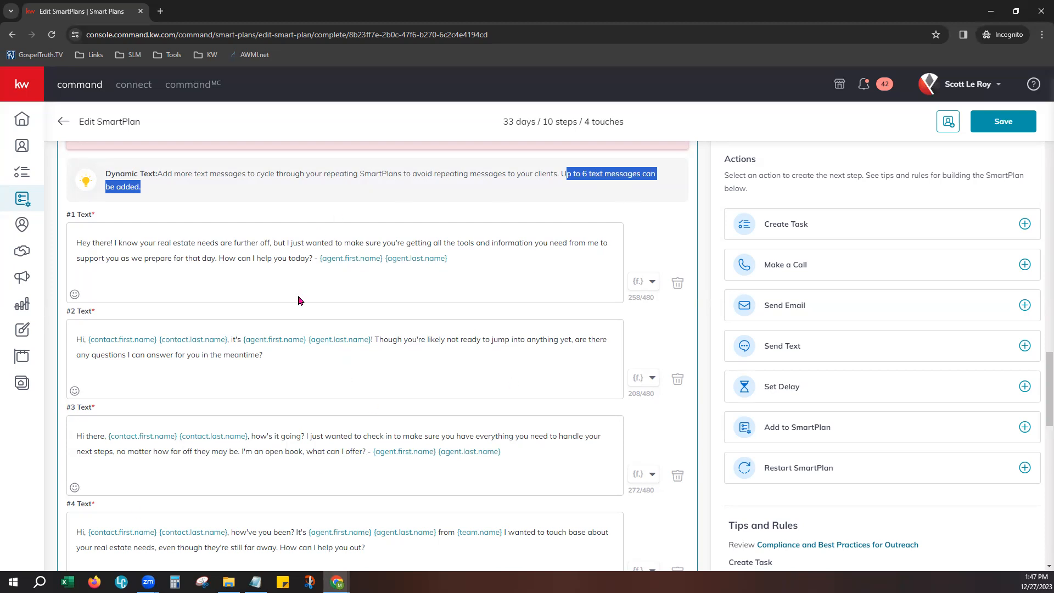
left_click(77, 246)
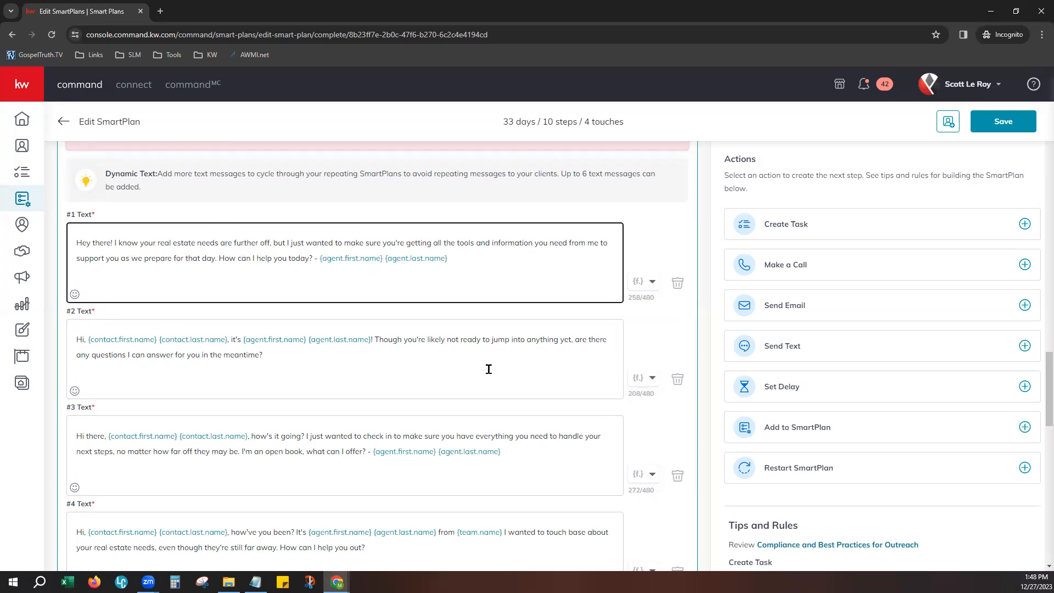
left_click(233, 352)
left_click(254, 355)
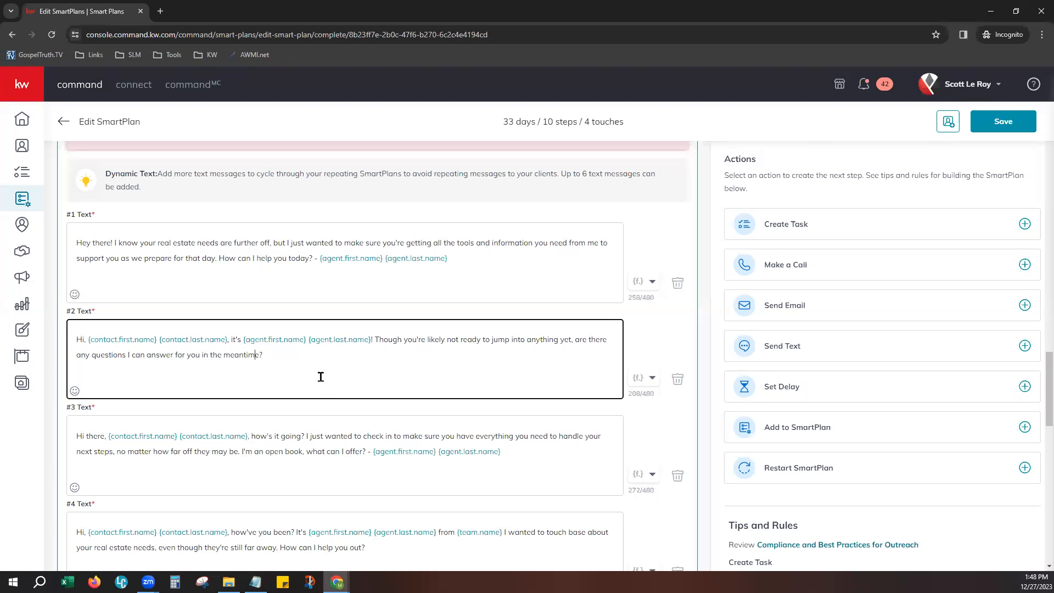
scroll(339, 399, "down", 3)
scroll(338, 397, "down", 4)
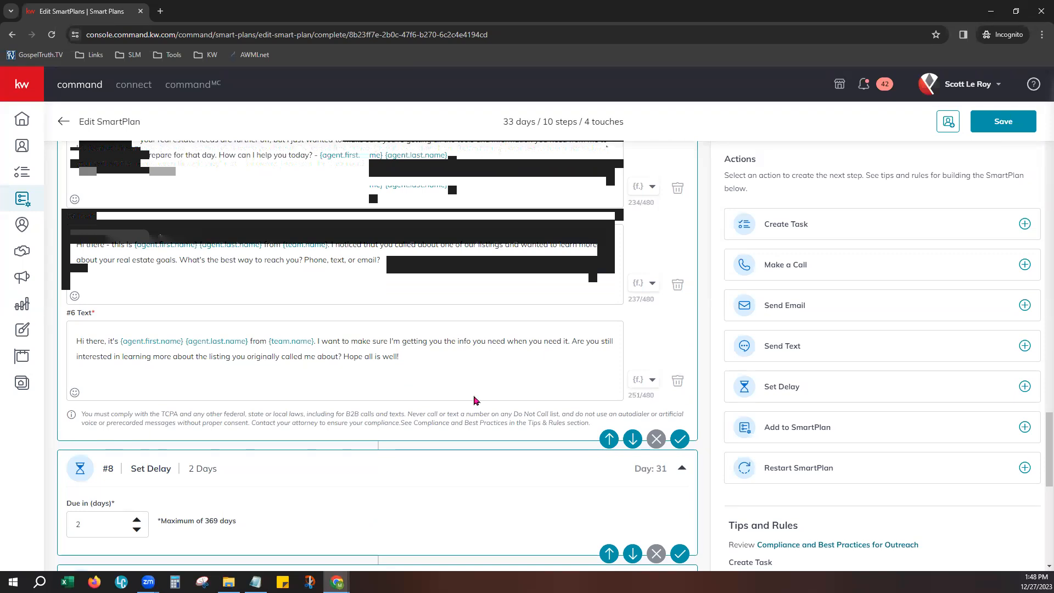
scroll(470, 400, "up", 3)
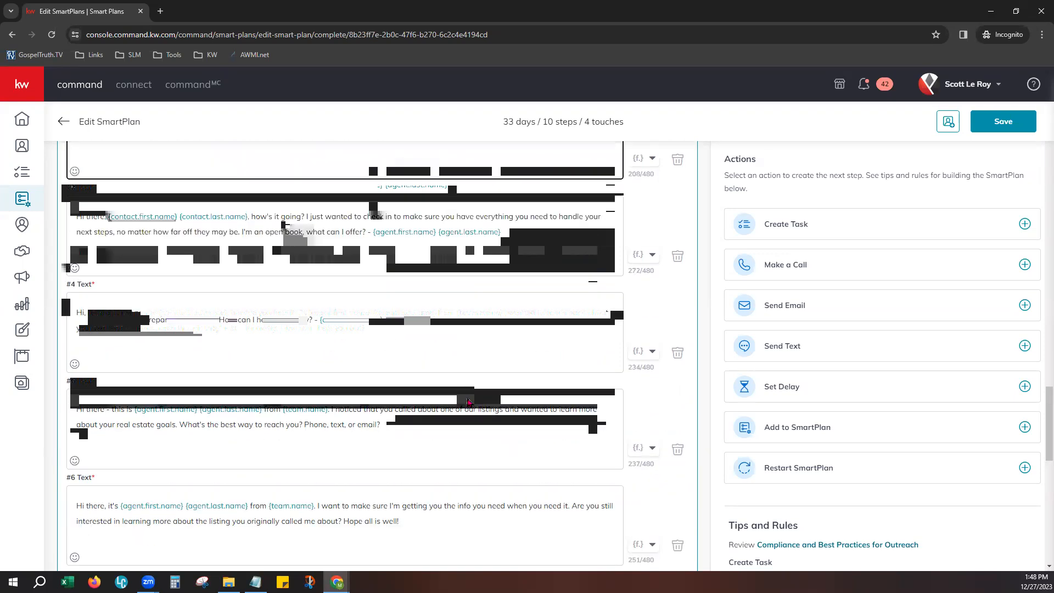
scroll(470, 400, "up", 7)
scroll(469, 402, "up", 3)
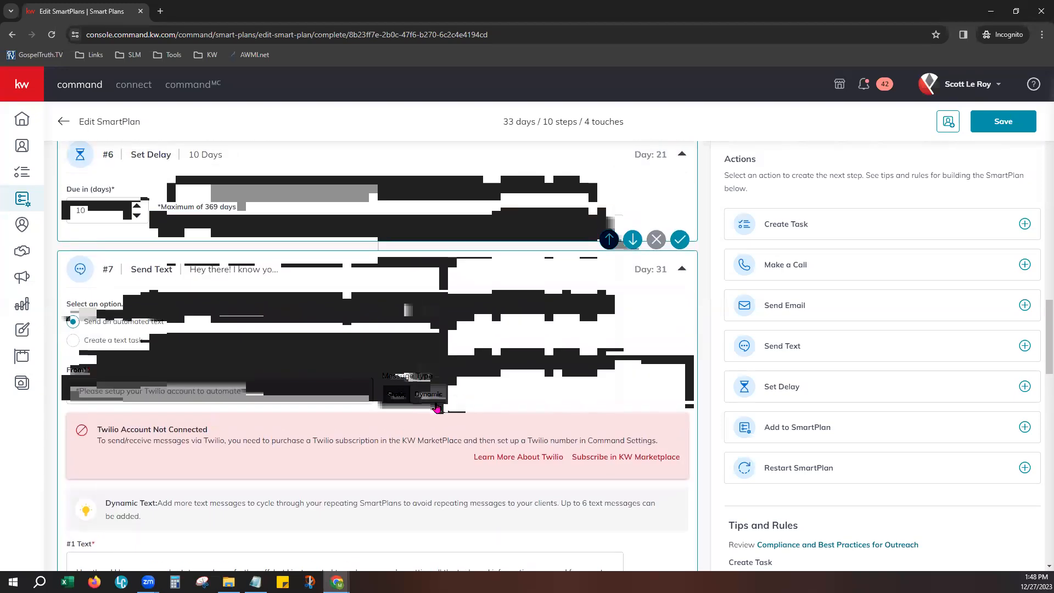
- Switch step #7's message type to Static and change the step from an automated text to a text task
left_click(395, 394)
scroll(562, 418, "down", 3)
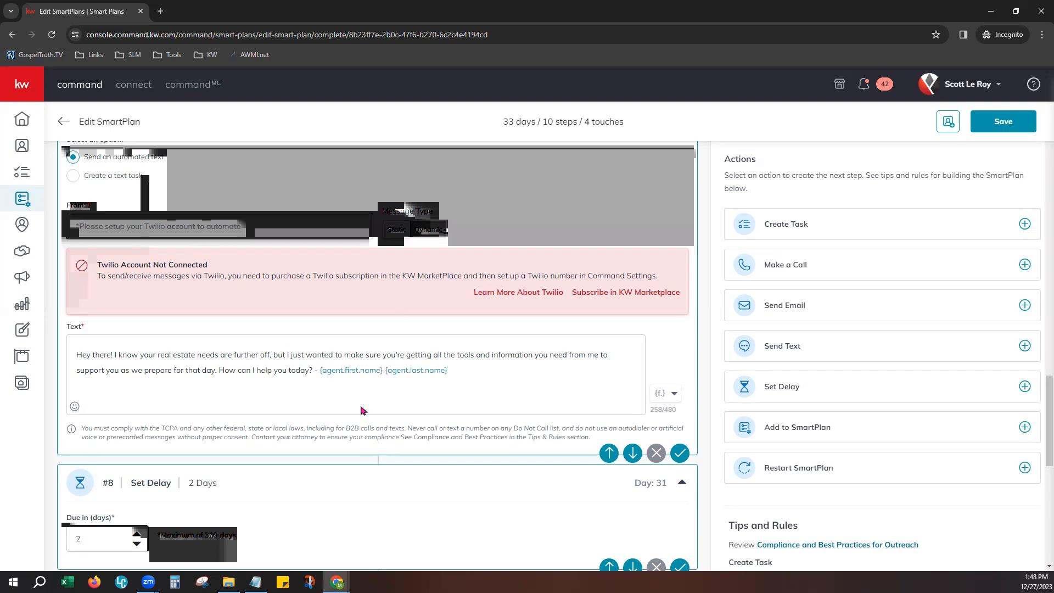
scroll(329, 384, "up", 1)
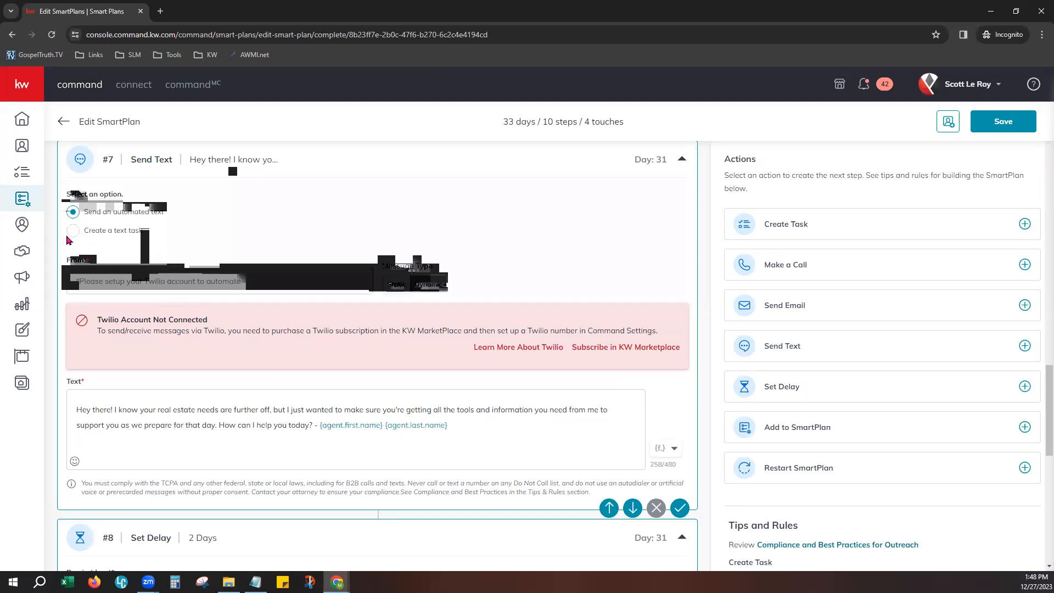
left_click(74, 235)
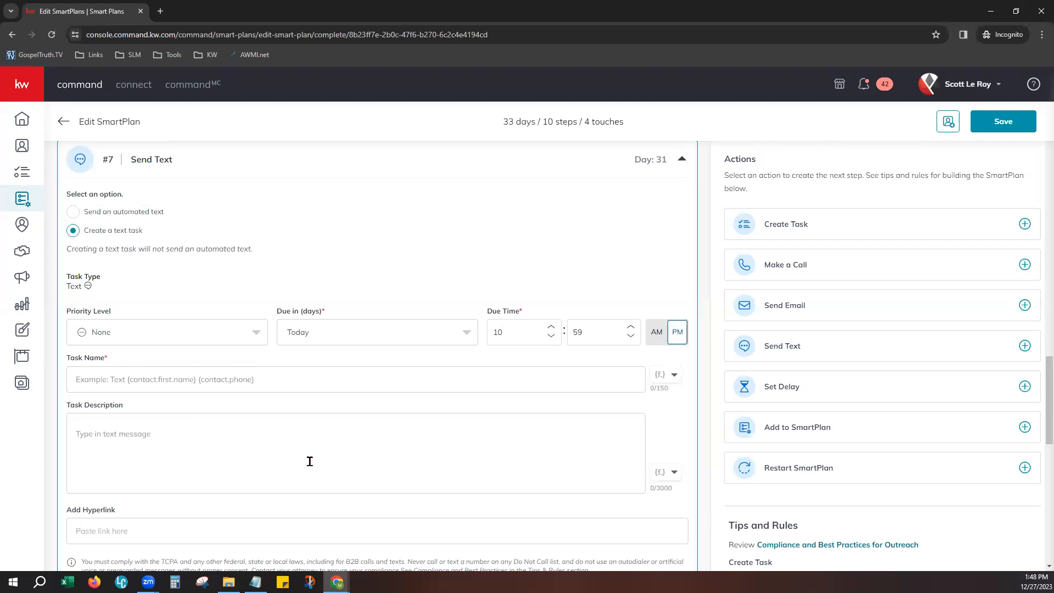
scroll(308, 461, "down", 1)
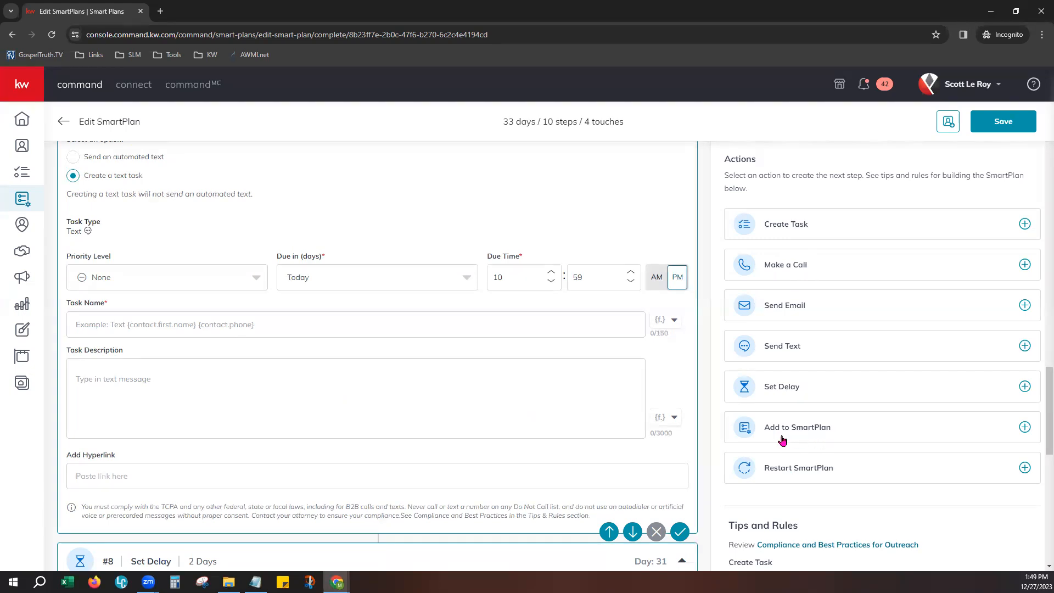
- Select Task Smartplan as the plan to add contacts to in step #1, Add to SmartPlan
scroll(581, 280, "up", 1)
scroll(582, 280, "up", 20)
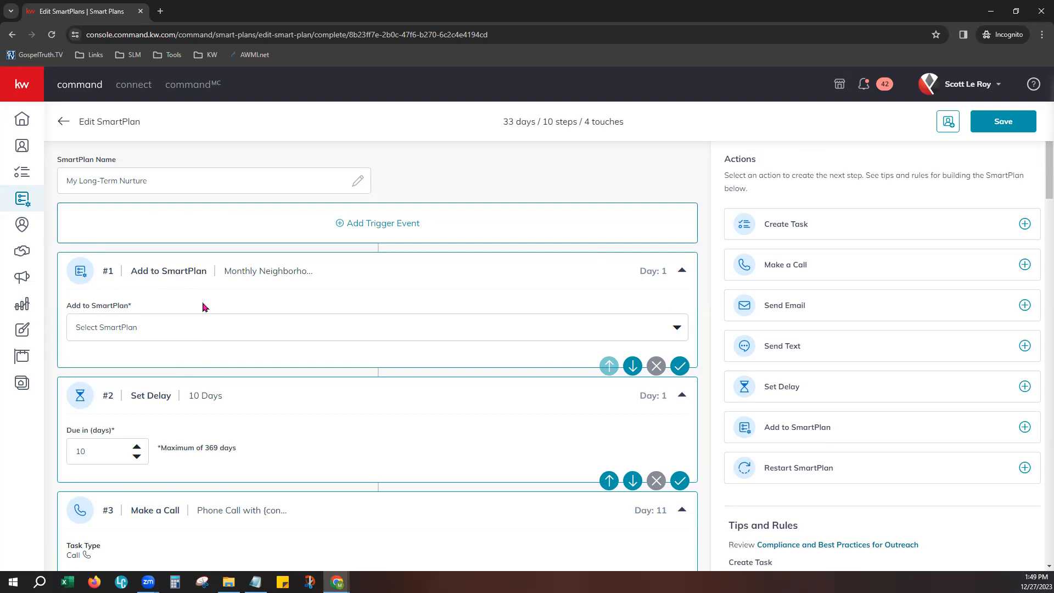
left_click(250, 328)
scroll(198, 459, "down", 1)
scroll(197, 458, "down", 3)
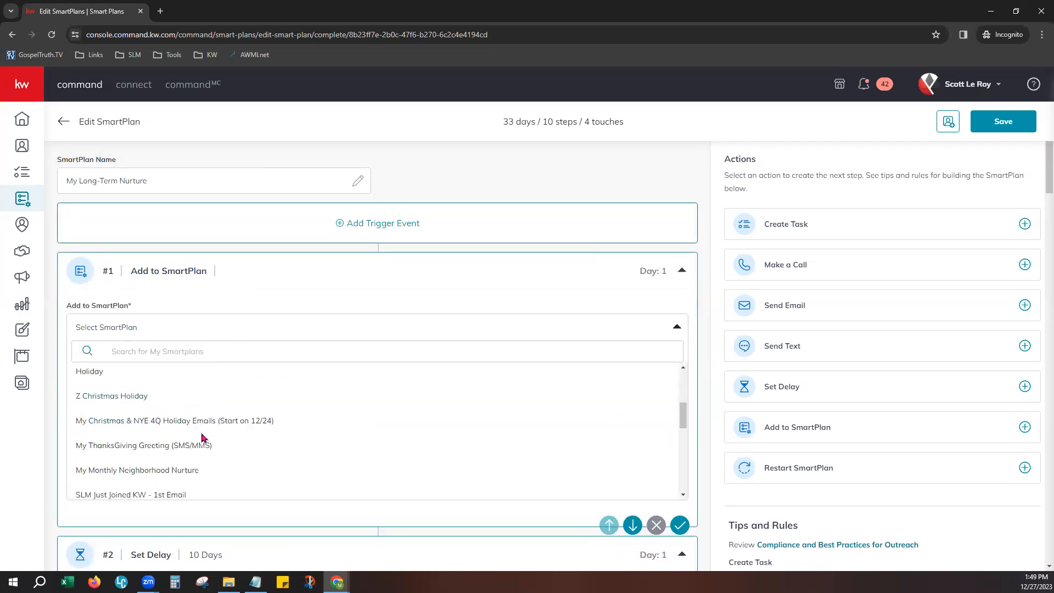
scroll(202, 437, "down", 1)
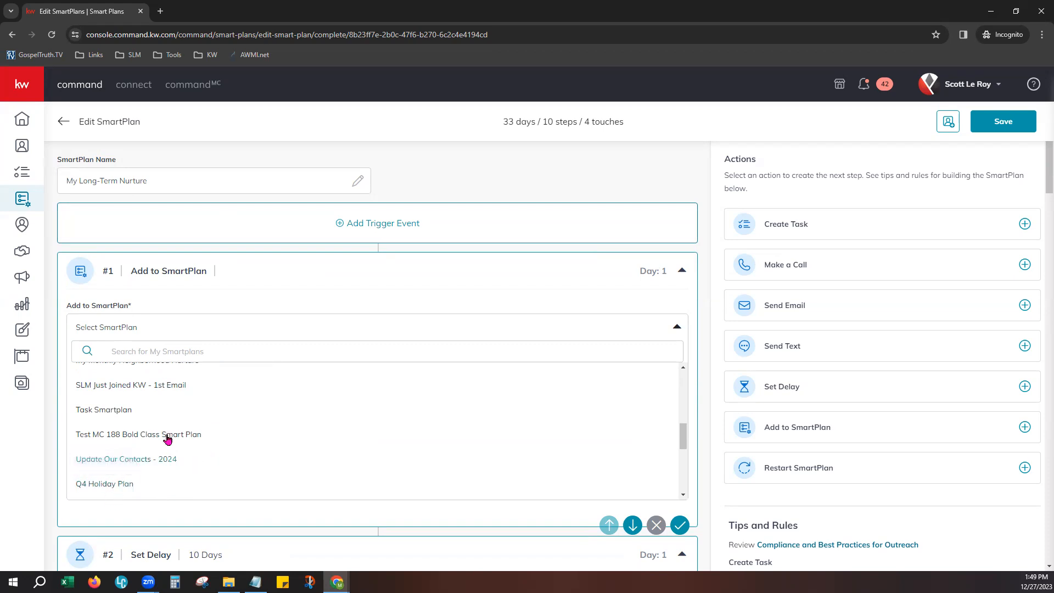
scroll(181, 458, "up", 1)
scroll(181, 458, "up", 1)
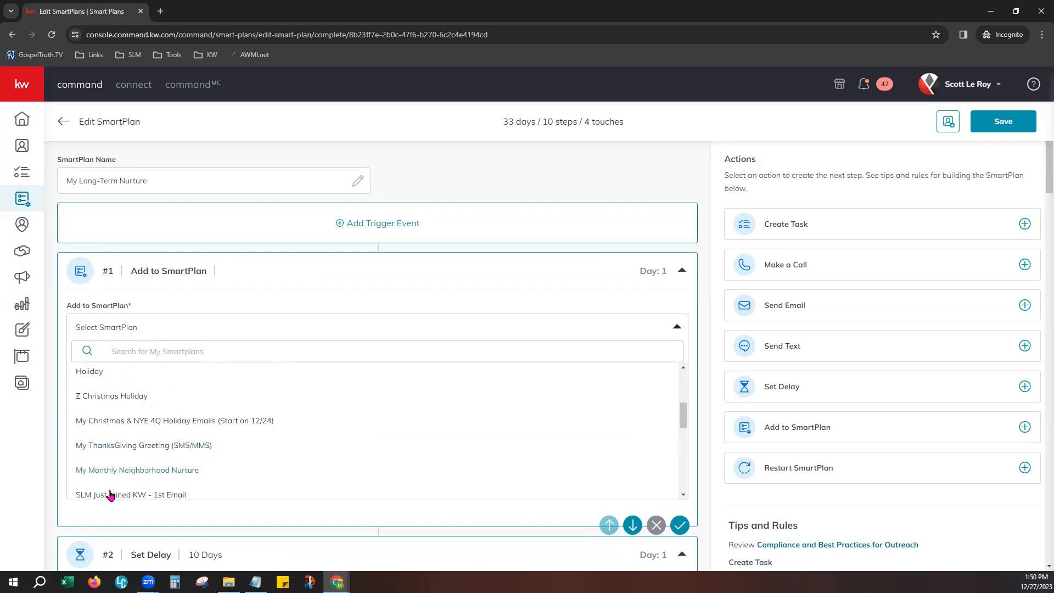
scroll(145, 479, "down", 1)
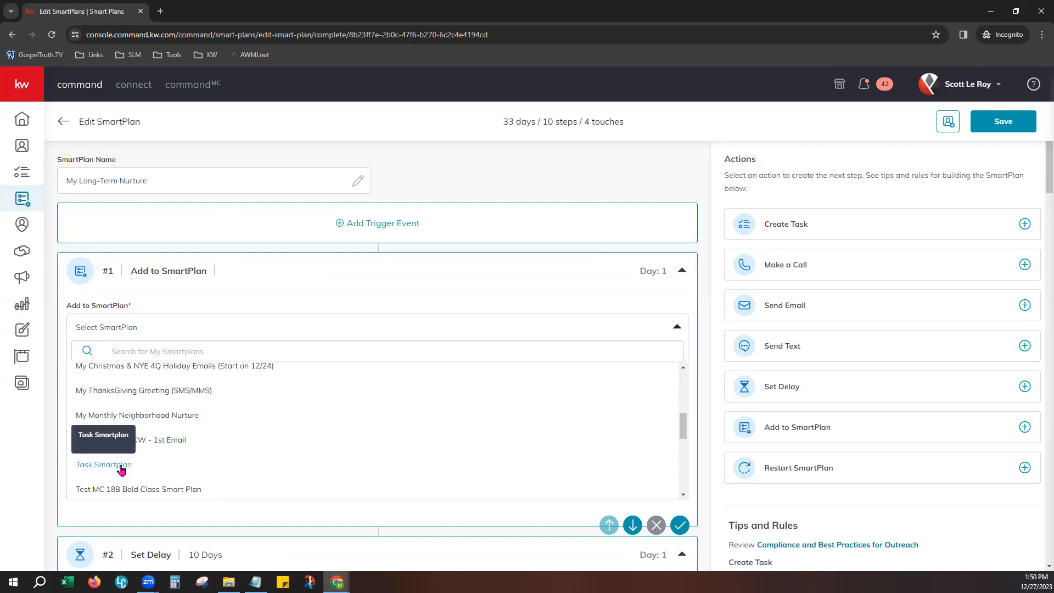
left_click(121, 467)
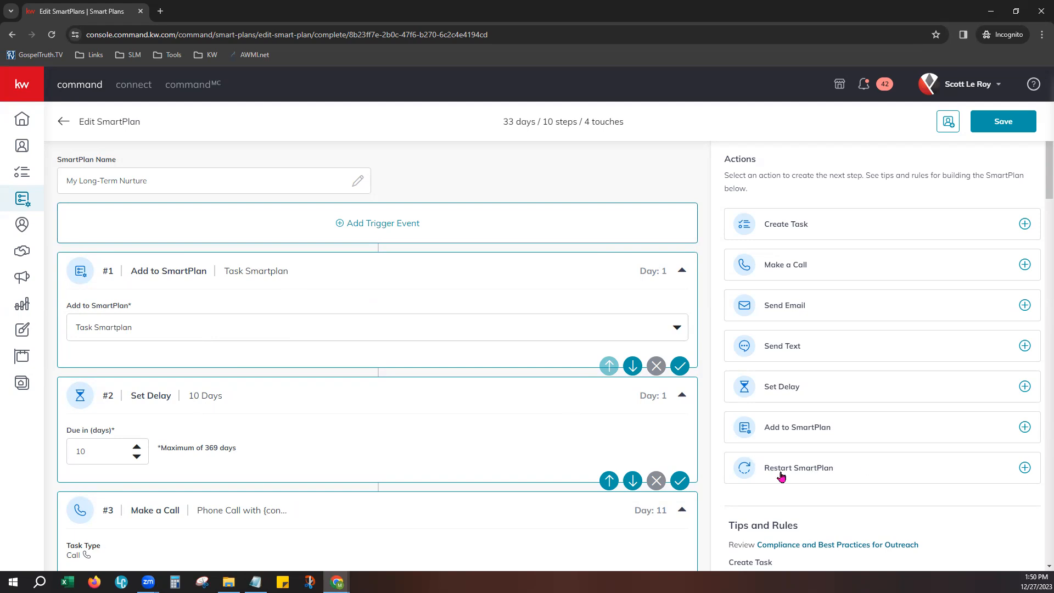
- Review Restart SmartPlan step #10 at the end of the plan and its repeat options, including Unlimited
scroll(511, 455, "down", 2)
scroll(483, 477, "down", 20)
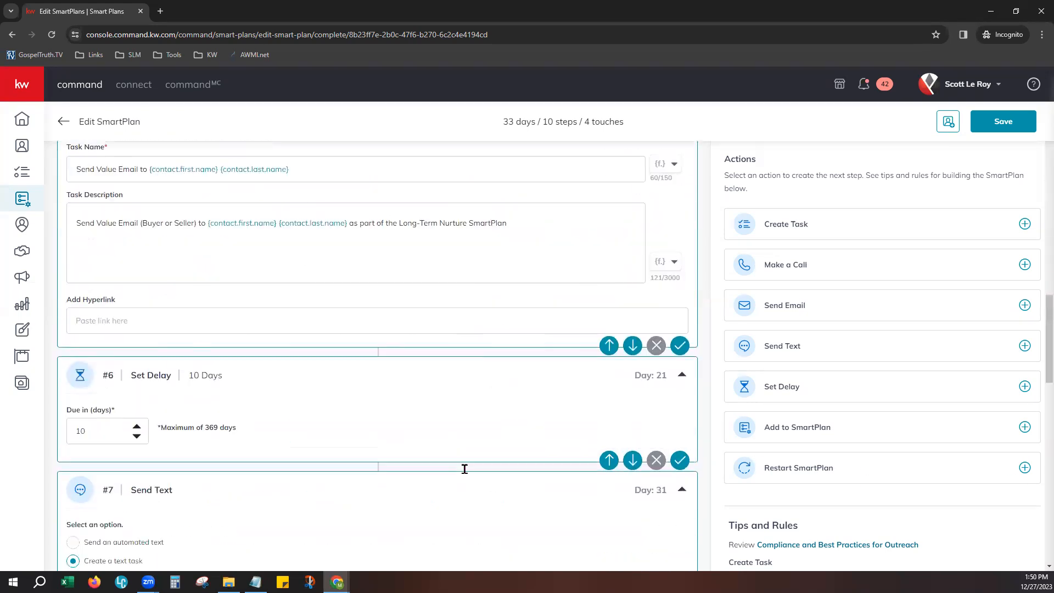
scroll(462, 475, "down", 1)
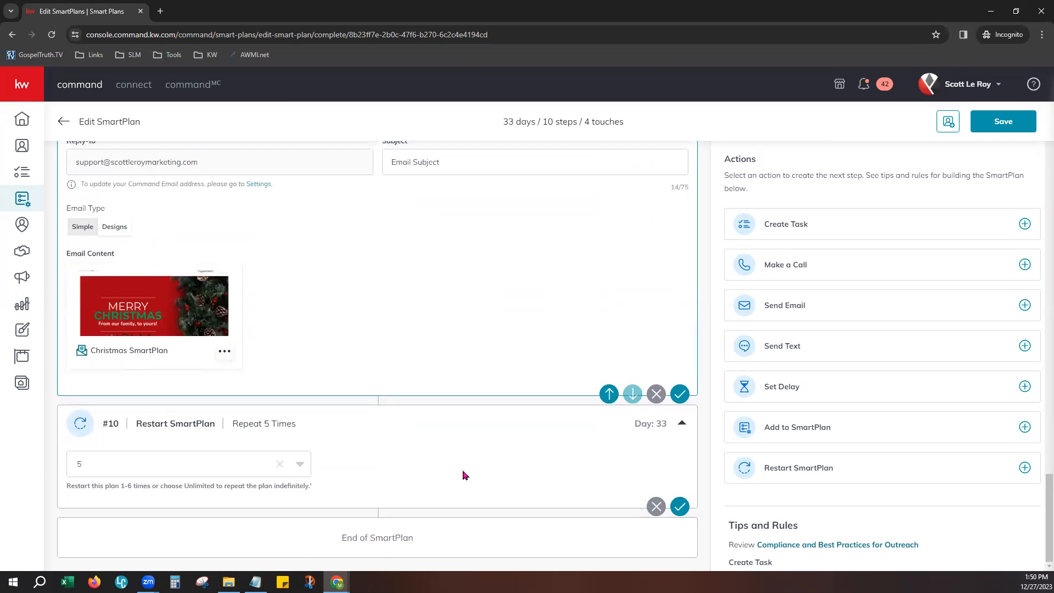
left_click_drag(124, 426, 301, 434)
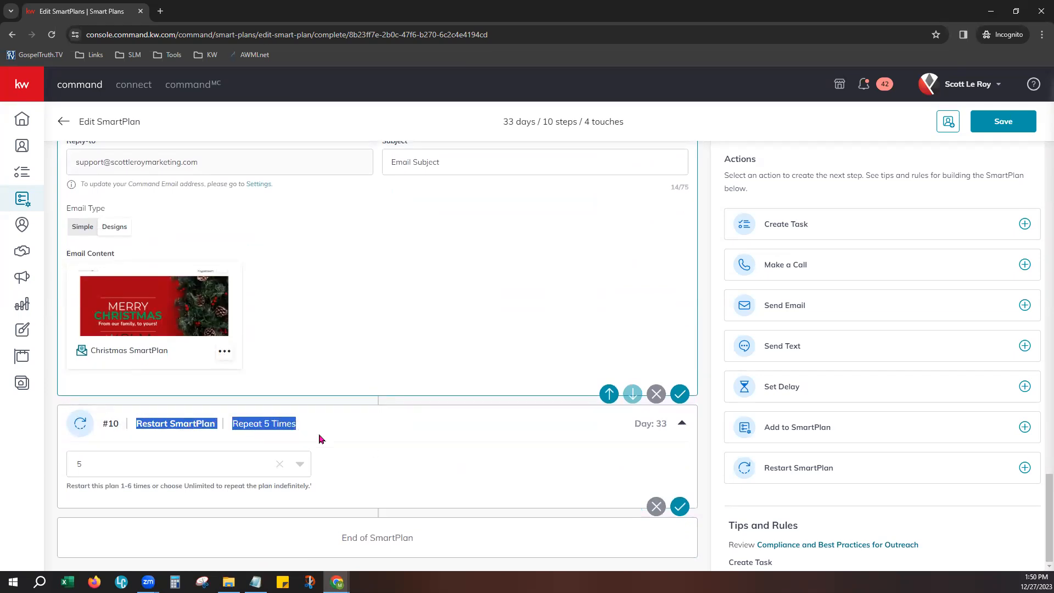
left_click(230, 472)
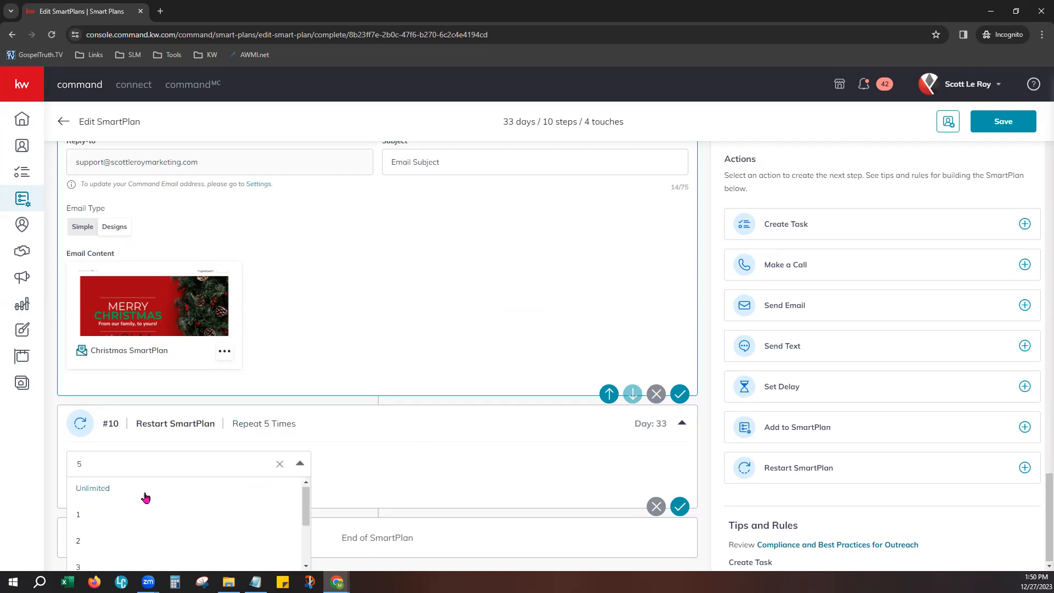
left_click(423, 480)
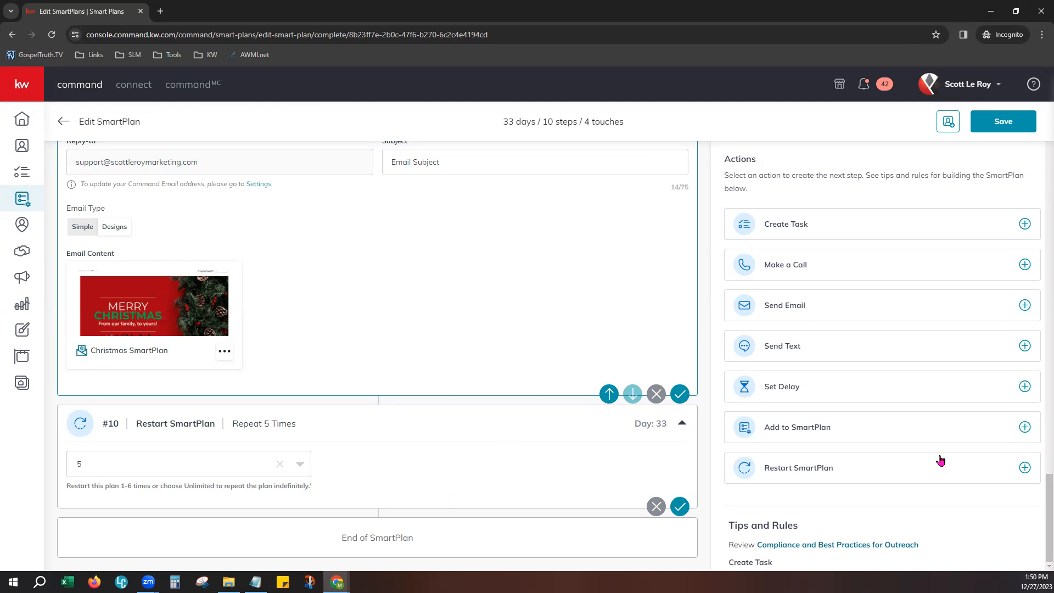
- Read the Tips and Rules for tasks, texts, emails, delays, adding to SmartPlans, due dates and restarts
scroll(933, 400, "down", 2)
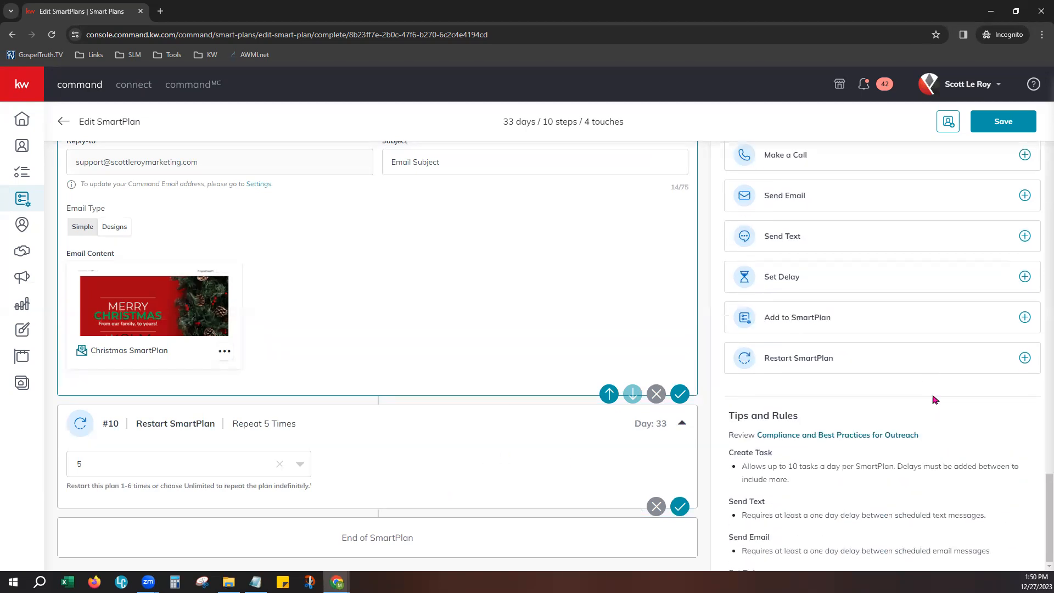
scroll(934, 398, "down", 2)
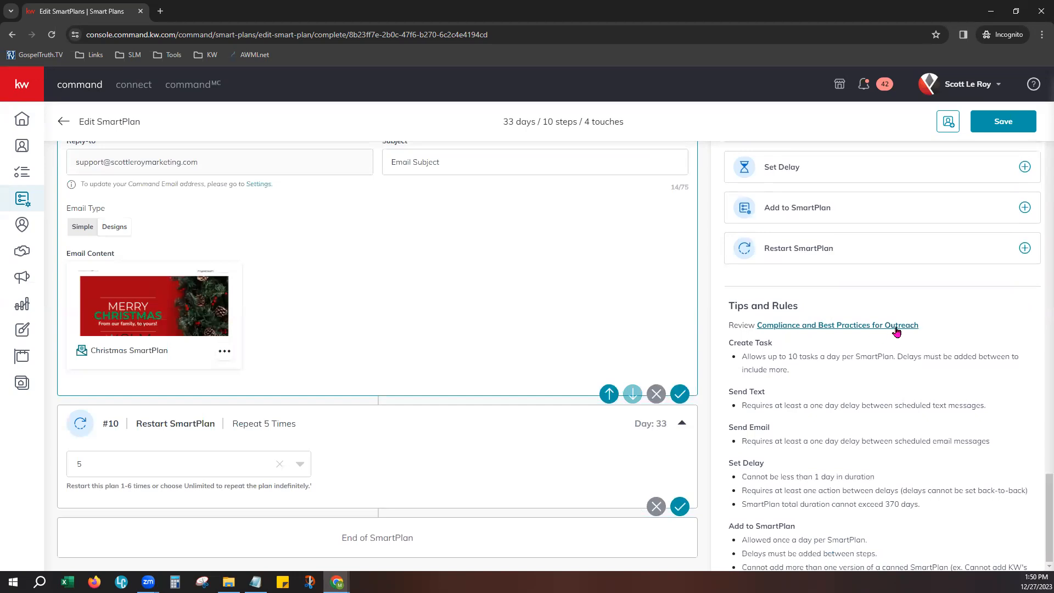
scroll(823, 327, "down", 2)
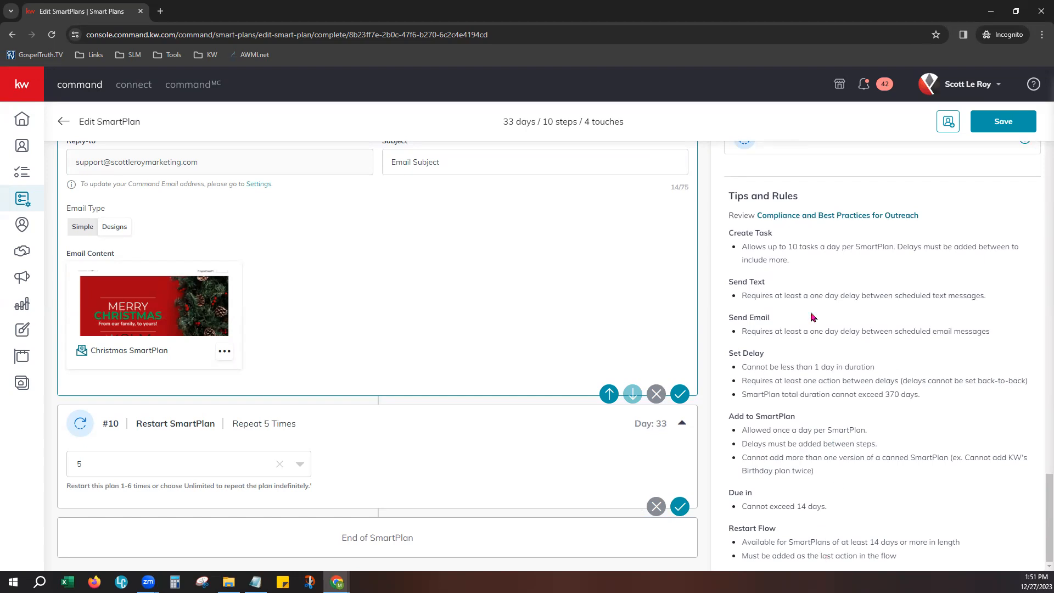
scroll(826, 326, "up", 4)
scroll(827, 326, "up", 2)
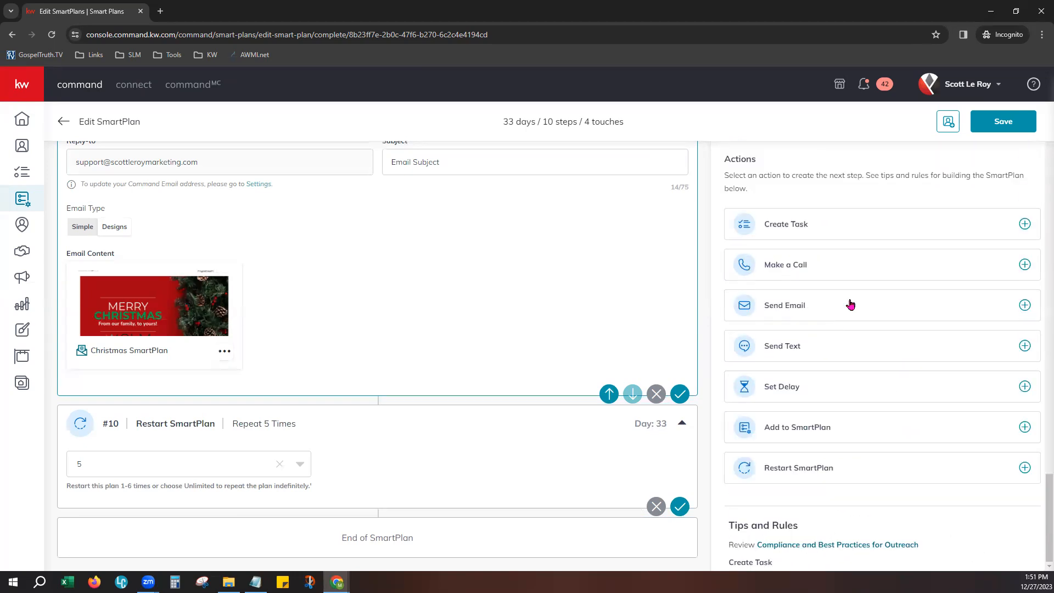
- Leave the My Long-Term Nurture editor and discard the changes made to the SmartPlan
scroll(662, 371, "up", 1)
scroll(662, 371, "up", 15)
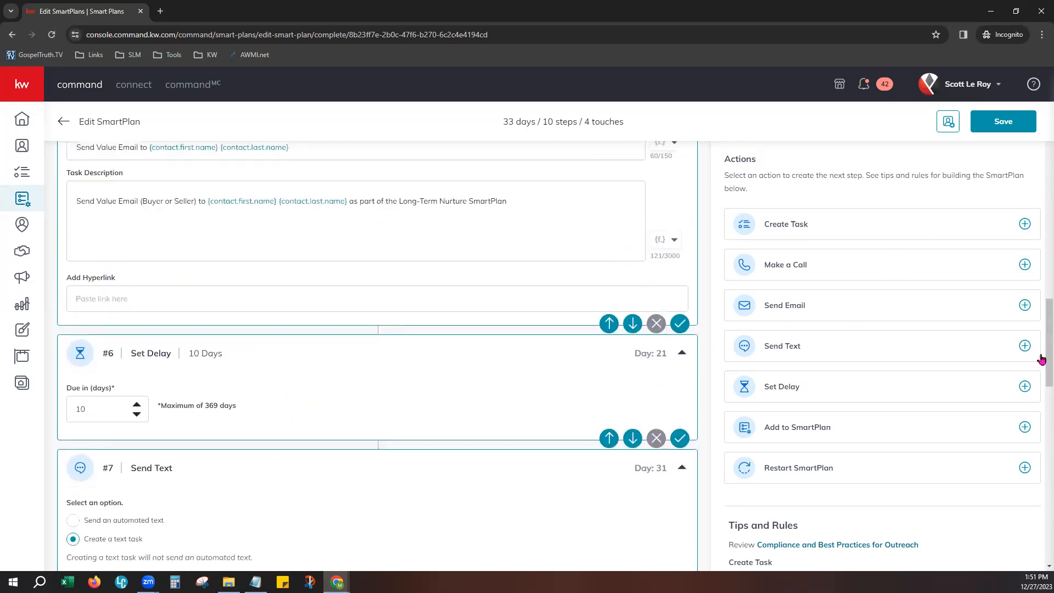
scroll(353, 390, "up", 6)
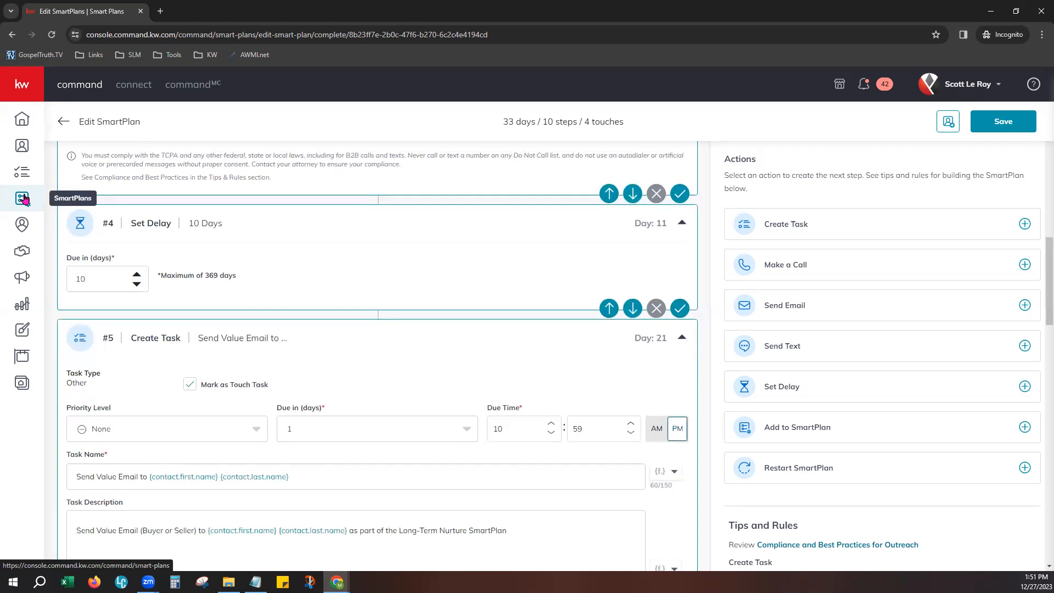
left_click(66, 123)
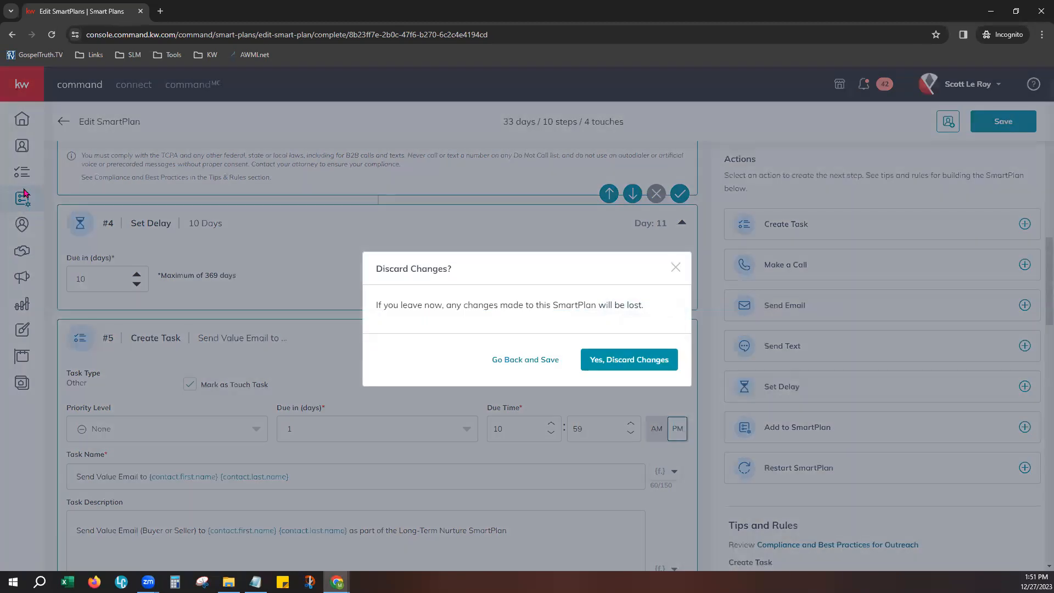
left_click(624, 371)
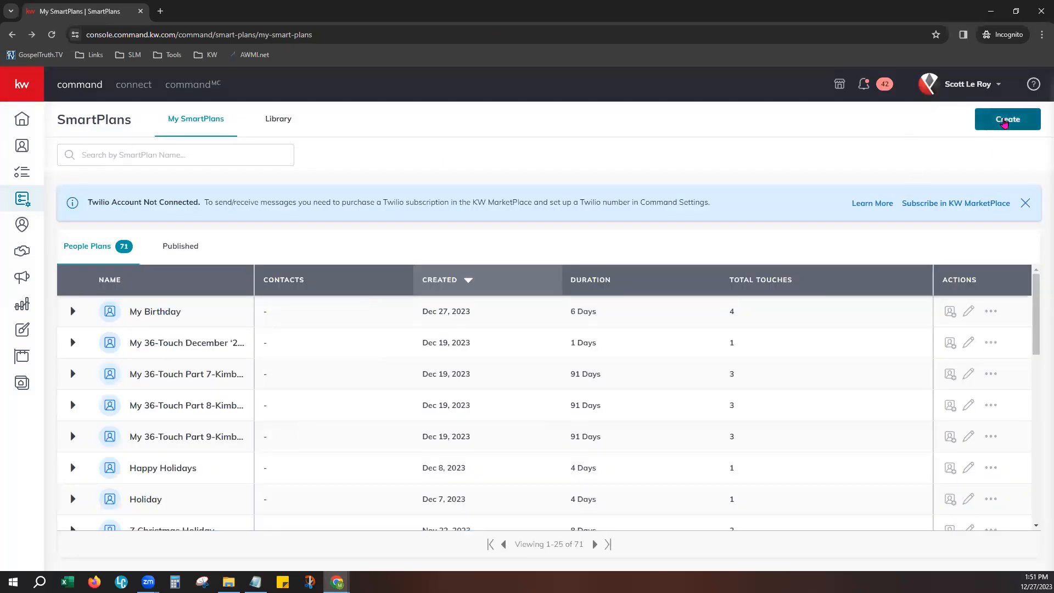
- Create a new SmartPlan named Test SmartPlan
left_click(1004, 123)
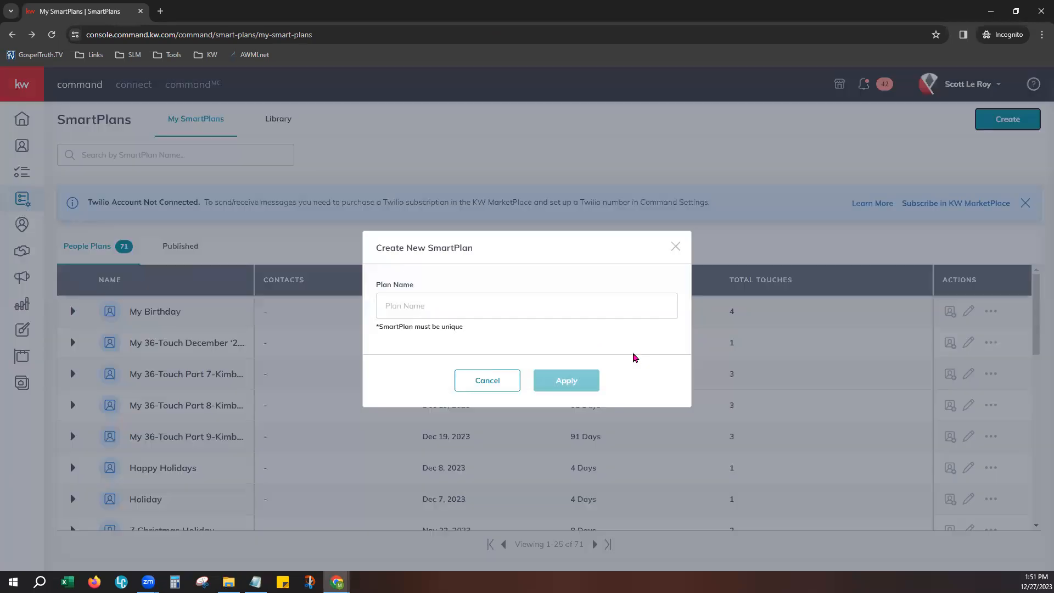
left_click(441, 305)
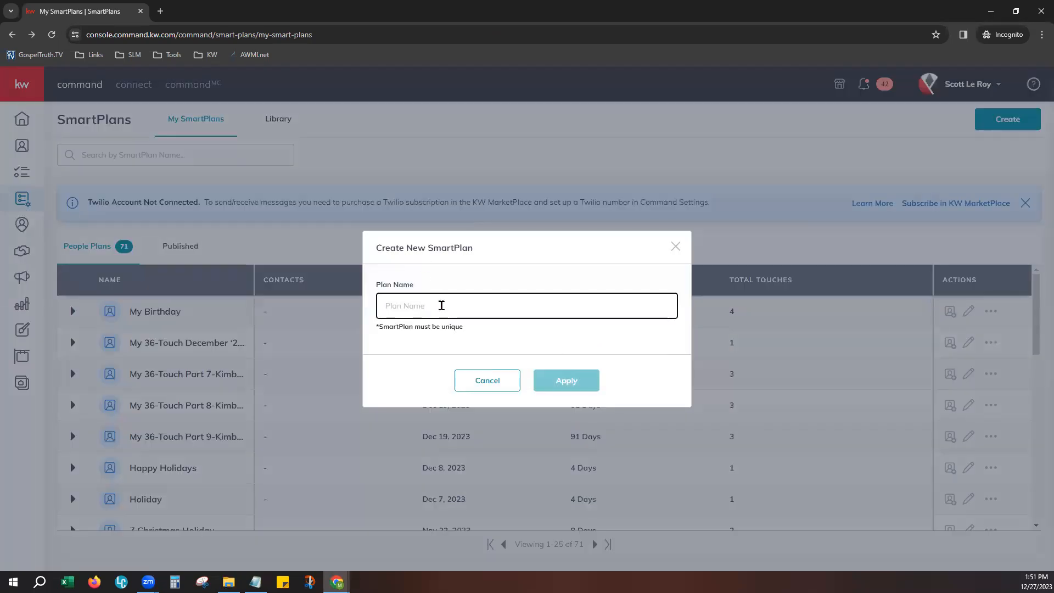
type("To")
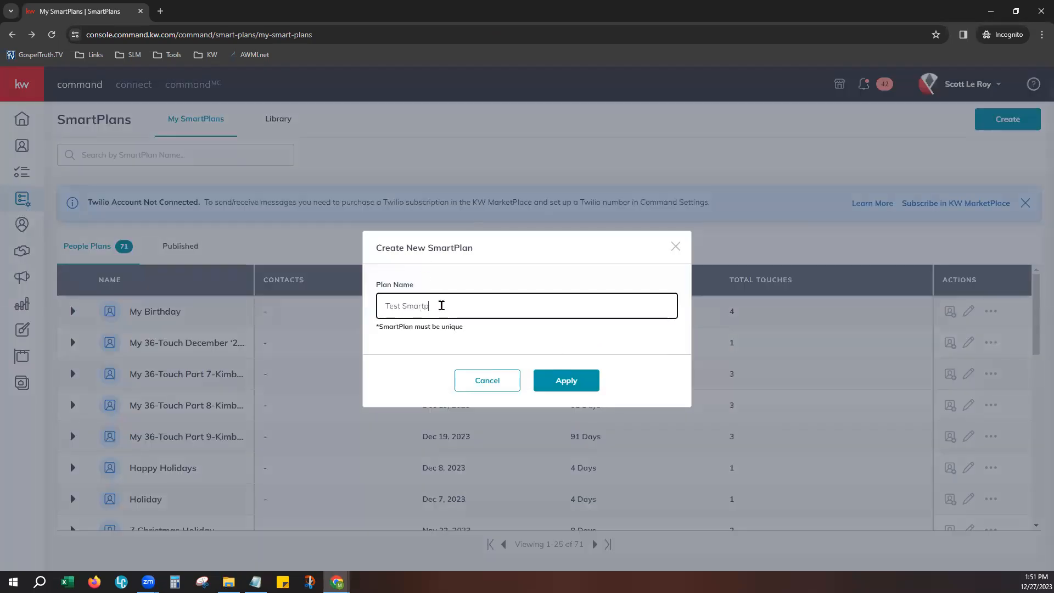
type("st SmartPlan")
left_click(569, 380)
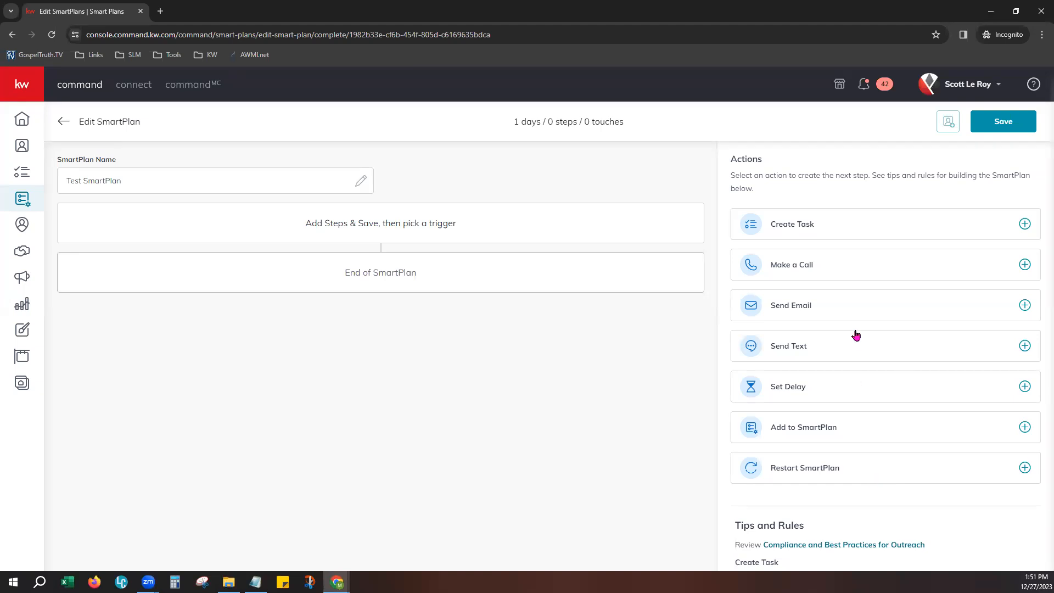
- Leave the Test SmartPlan editor and open the contacts list
left_click(64, 127)
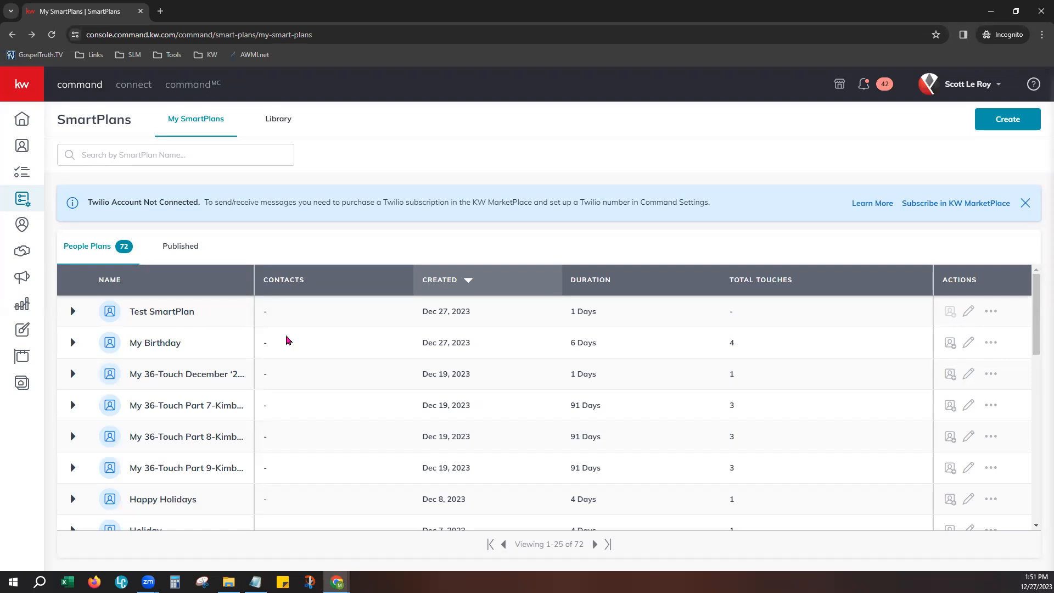
left_click(23, 146)
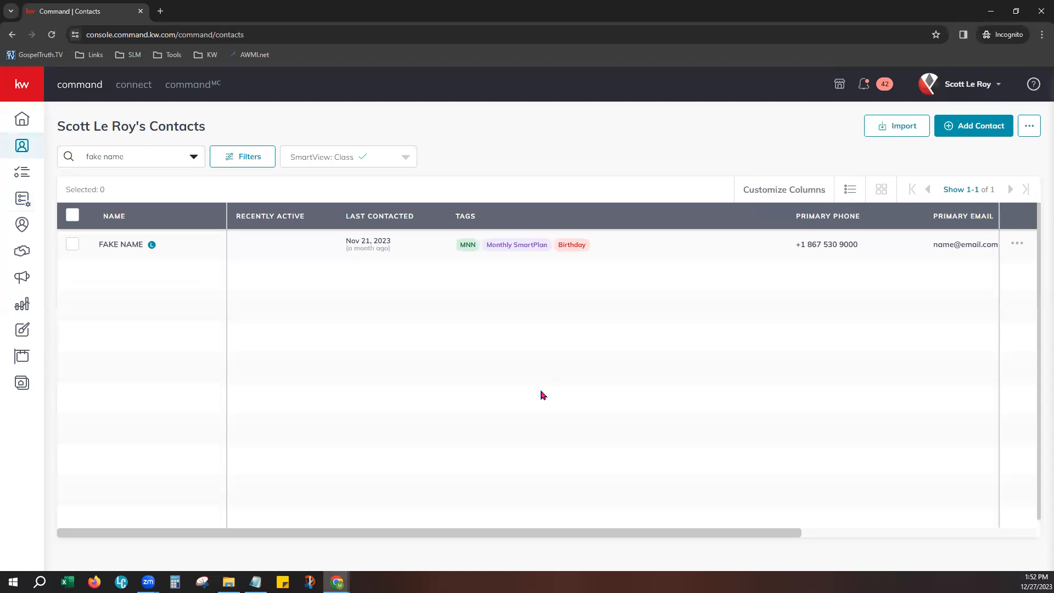
- Set up an advanced contact filter for Birthday is not empty, and close it without applying
left_click(249, 164)
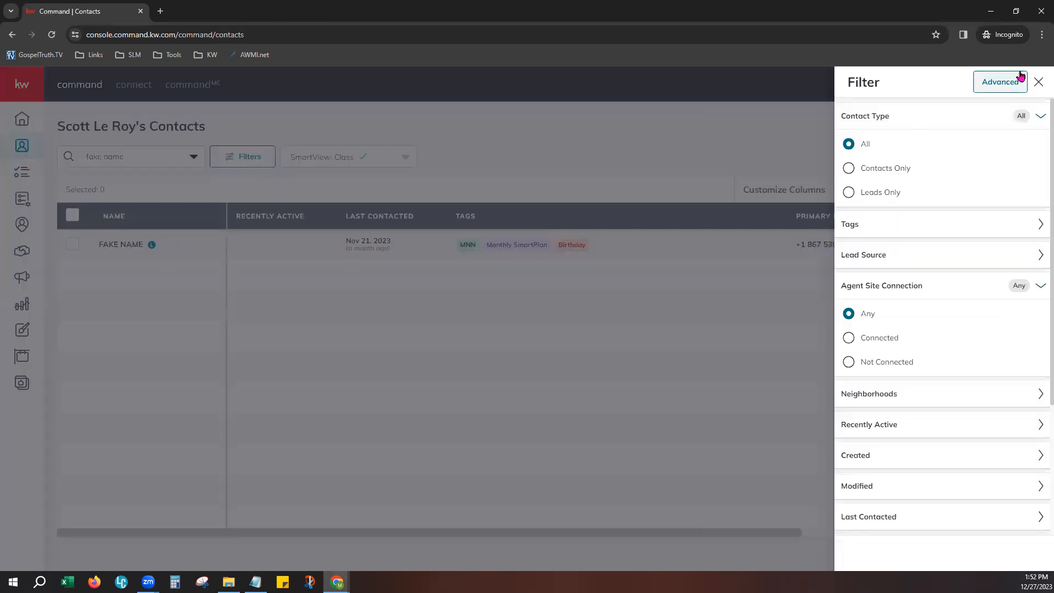
left_click(1019, 76)
left_click(321, 310)
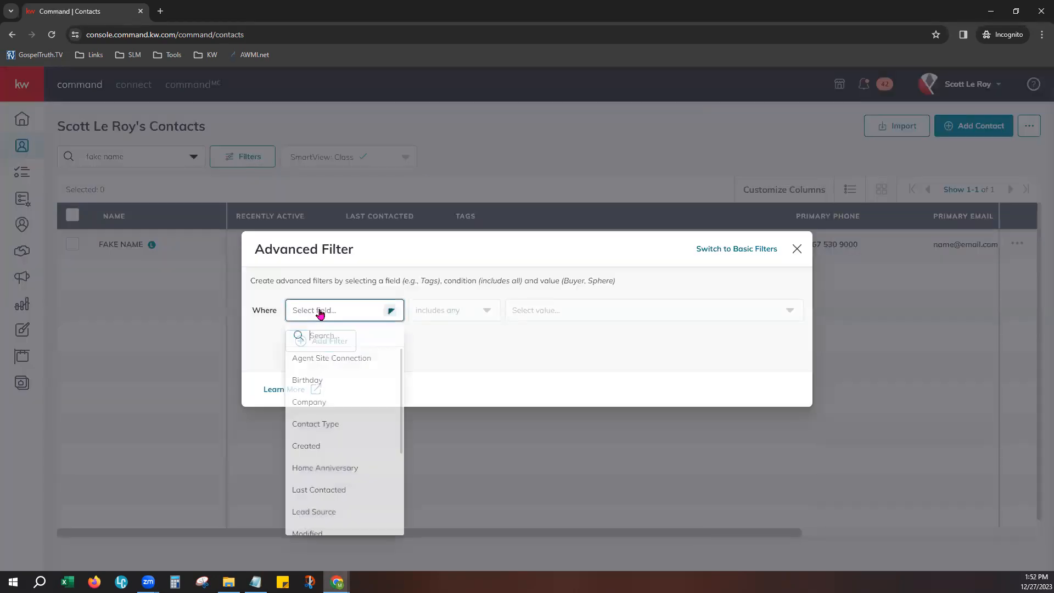
left_click(331, 382)
left_click(456, 309)
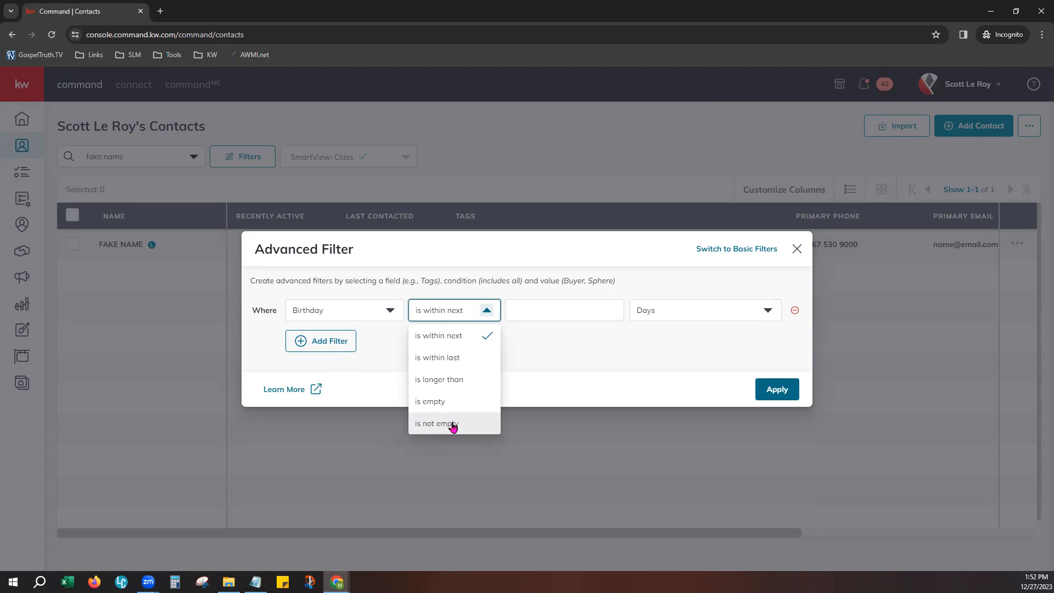
left_click(451, 425)
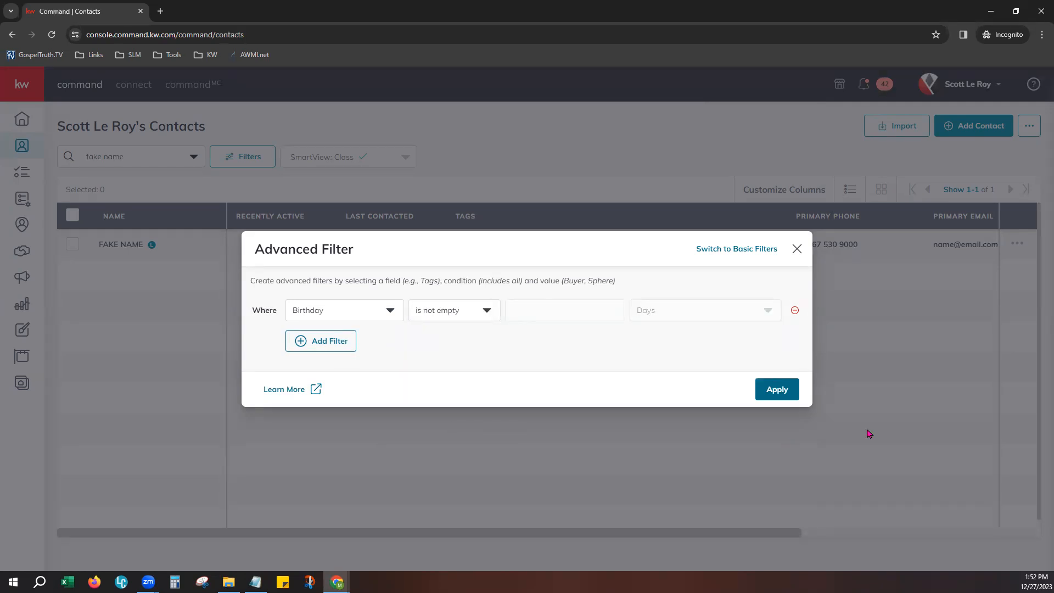
left_click(796, 248)
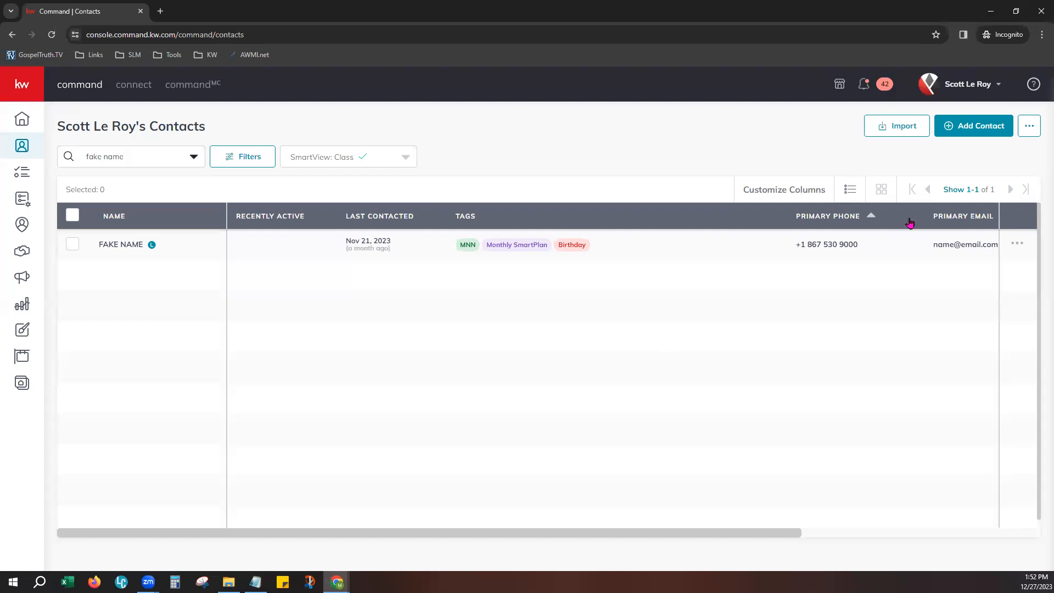
- Set the contacts list to show 500 contacts per page and select all listed contacts
left_click(978, 193)
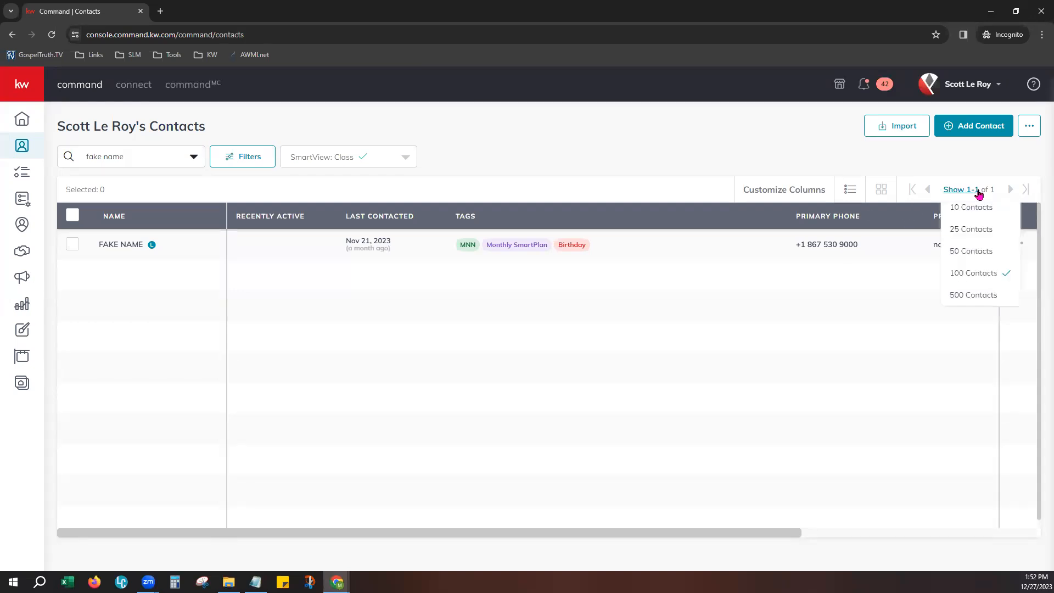
left_click(967, 296)
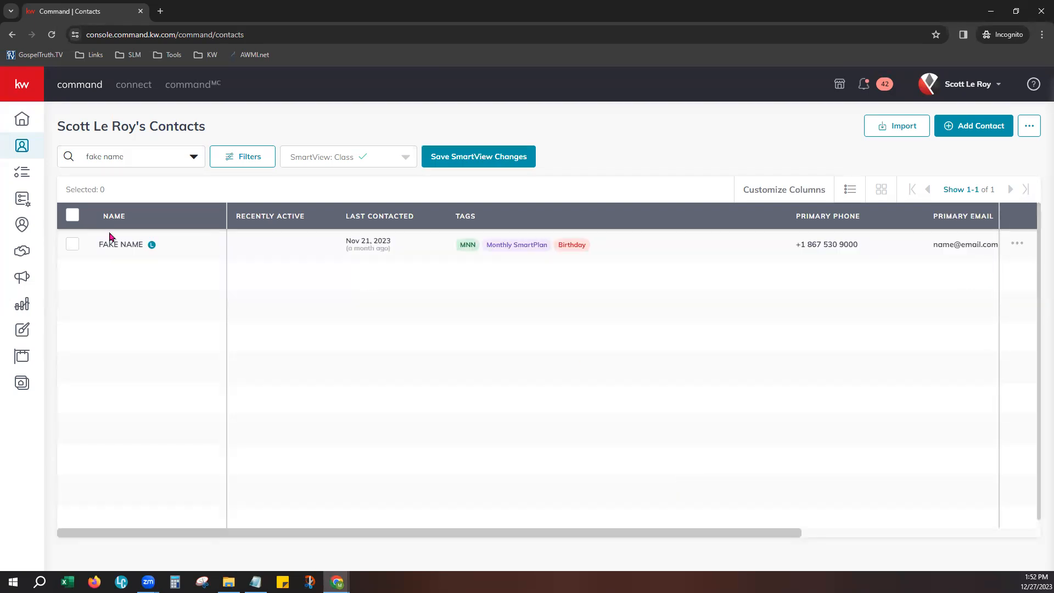
left_click(72, 217)
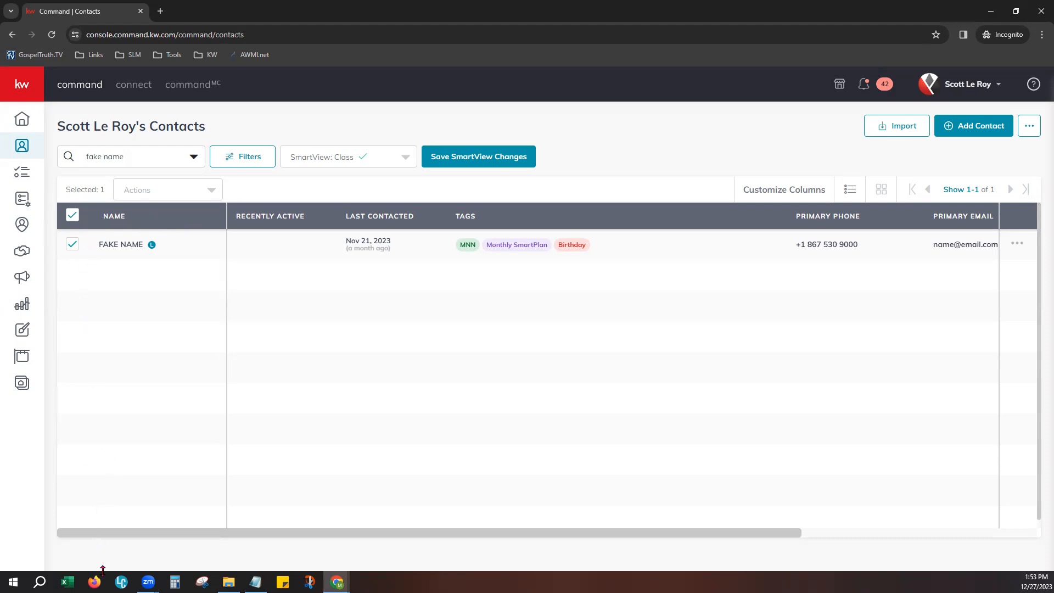
- Open the SmartPlan choices for adding the selected contact and examine the Holiday plan's trigger, duration and steps
left_click(166, 198)
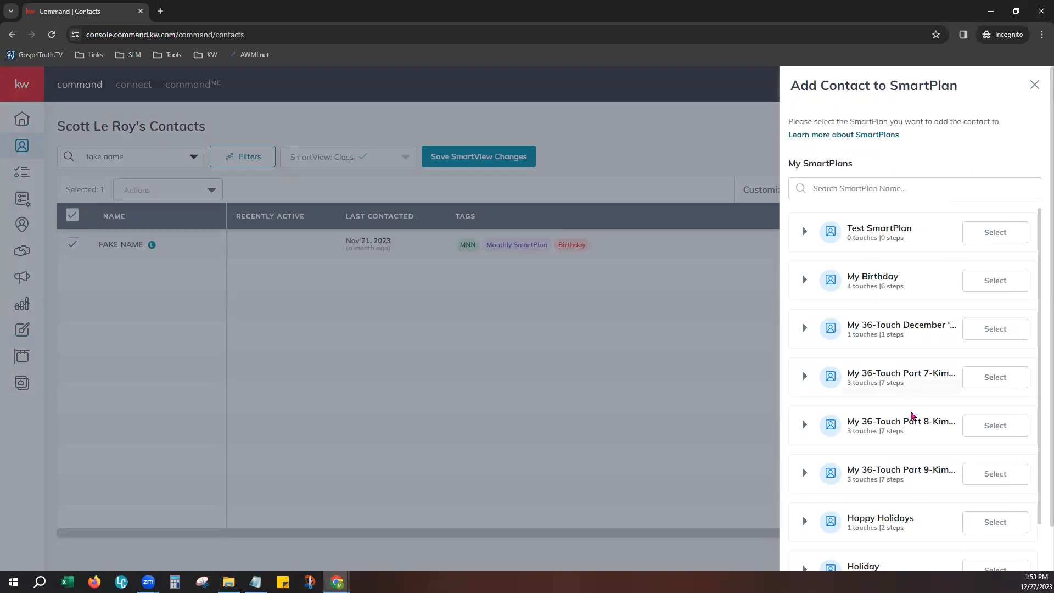
scroll(937, 501, "down", 2)
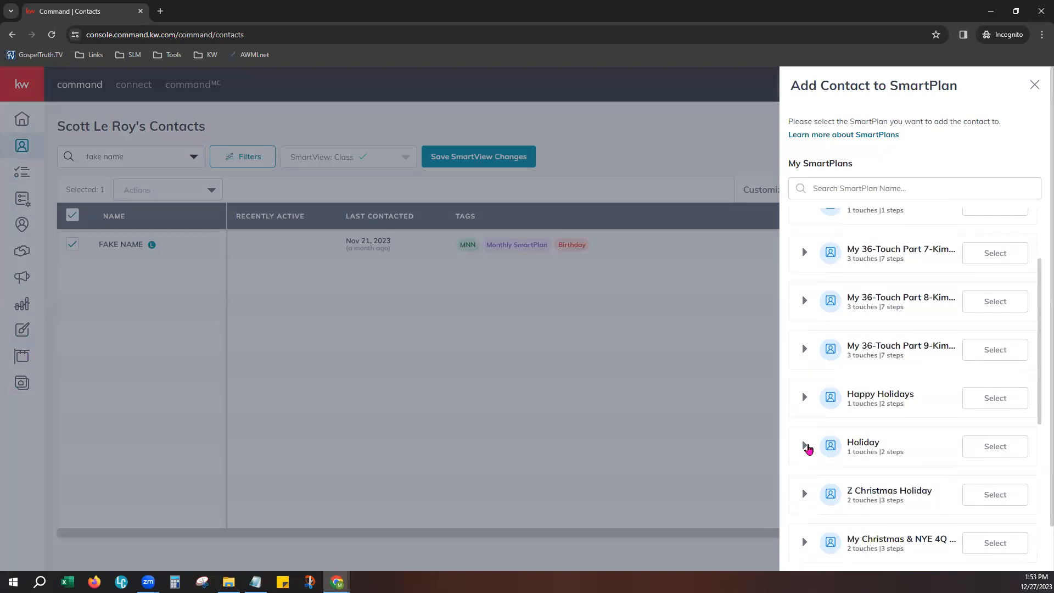
left_click(804, 441)
scroll(882, 496, "down", 2)
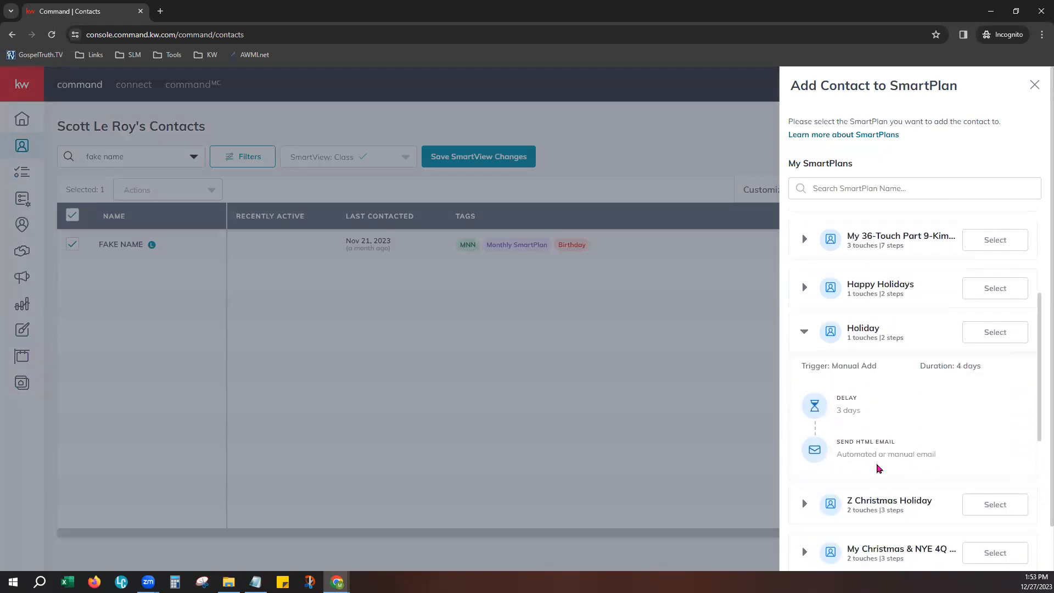
scroll(906, 472, "up", 5)
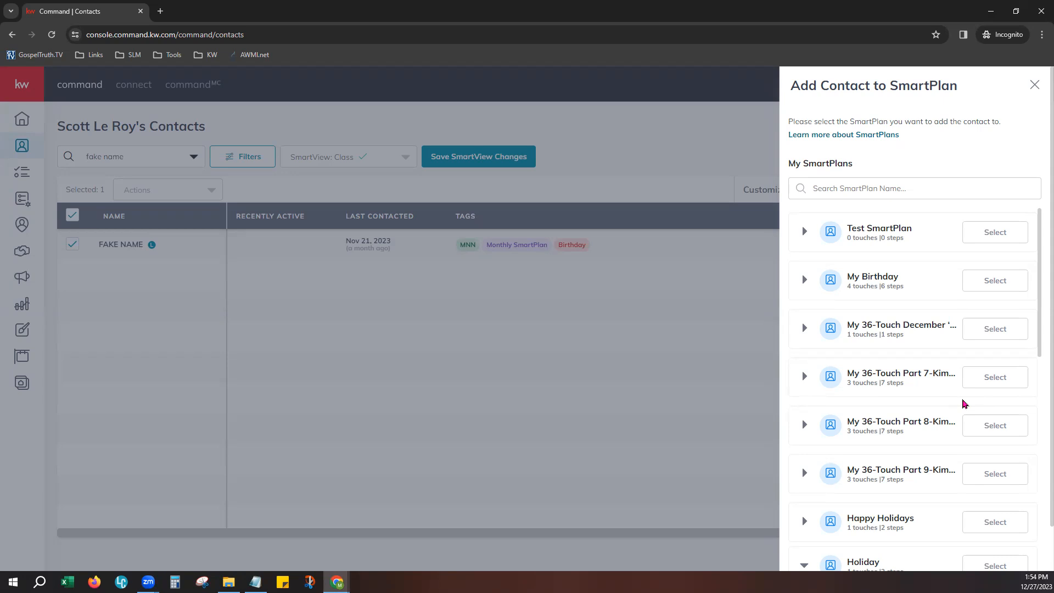
- Try to add the selected contact to the My Birthday SmartPlan and read the resulting notice
left_click(858, 190)
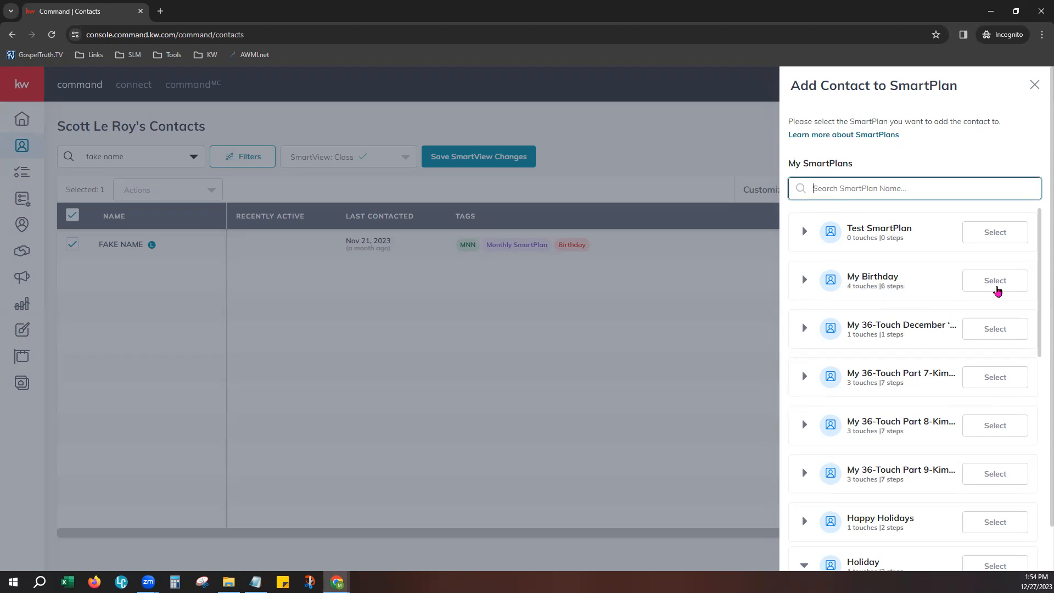
left_click(996, 282)
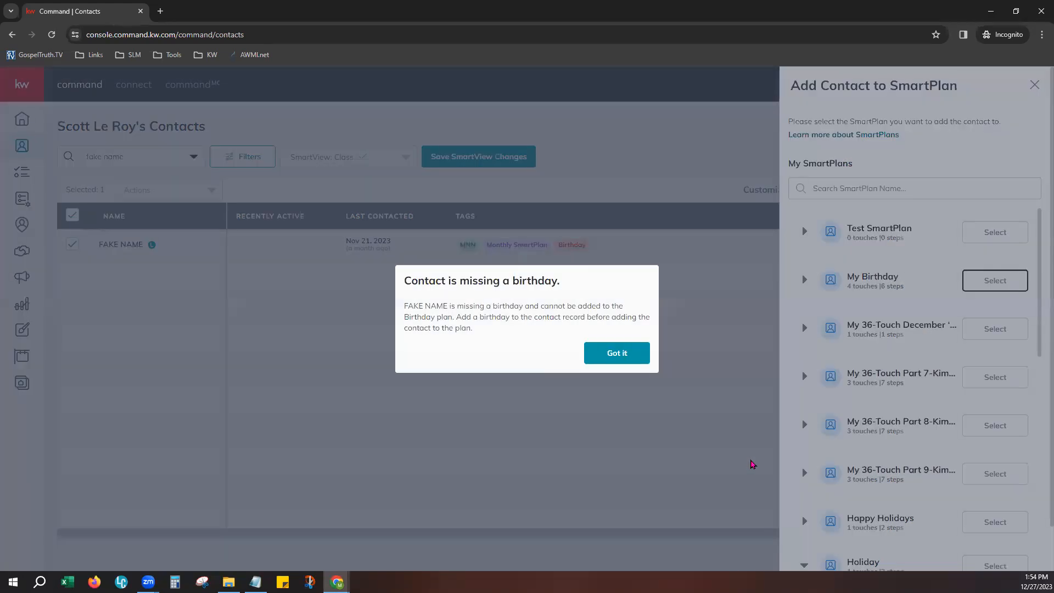
left_click_drag(404, 281, 568, 294)
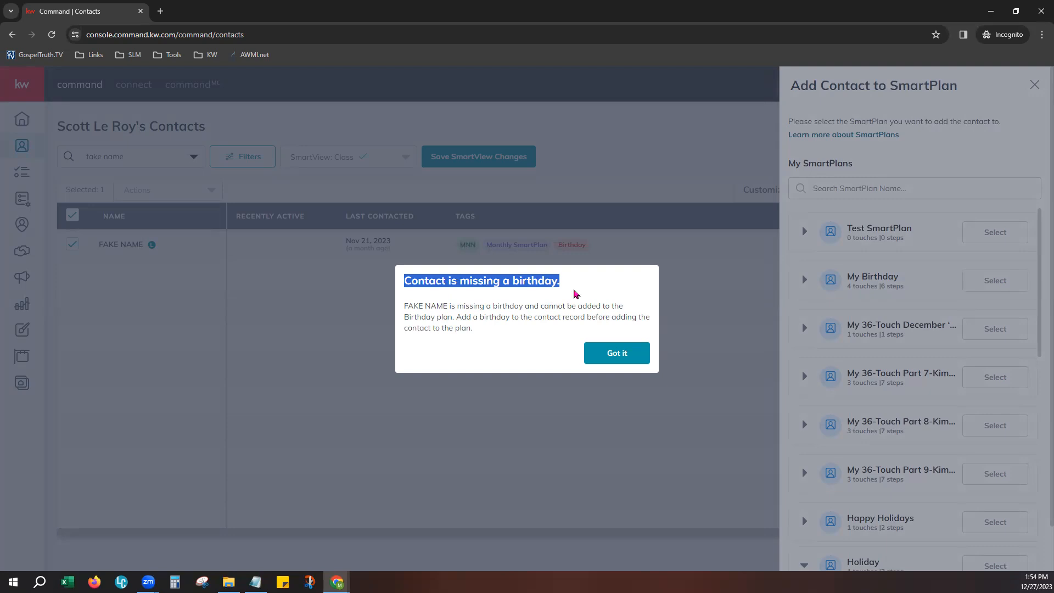
left_click_drag(528, 305, 602, 314)
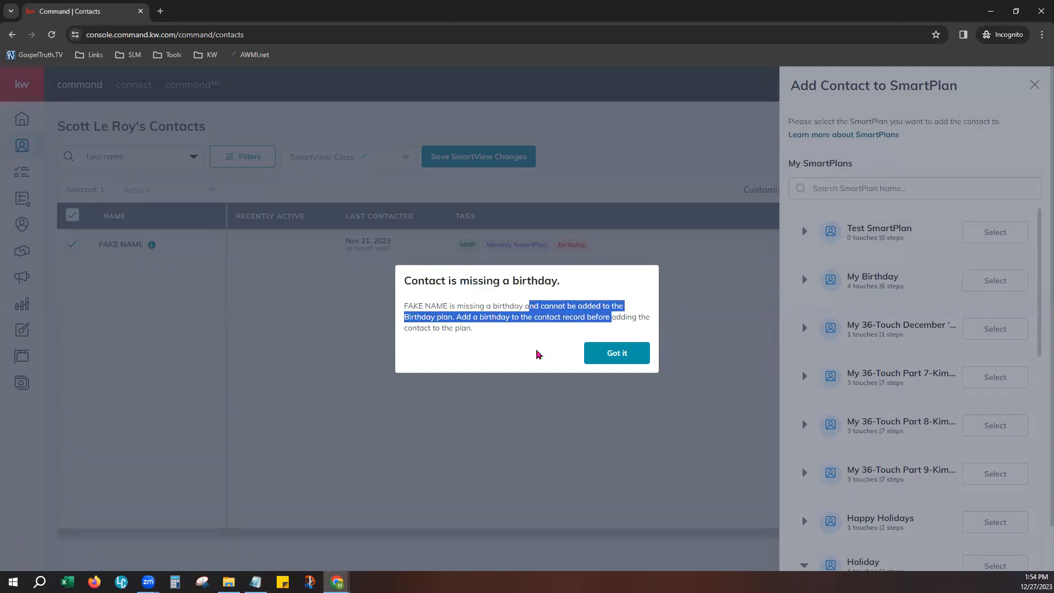
- Dismiss the missing-birthday notice and close the SmartPlan choices without adding the contact
left_click(593, 362)
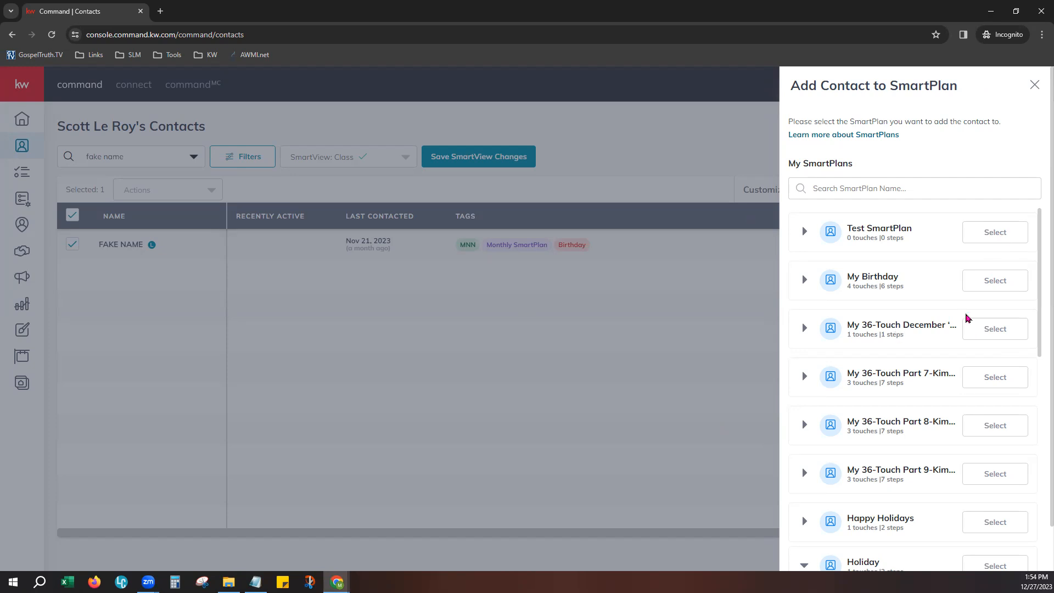
left_click(1033, 87)
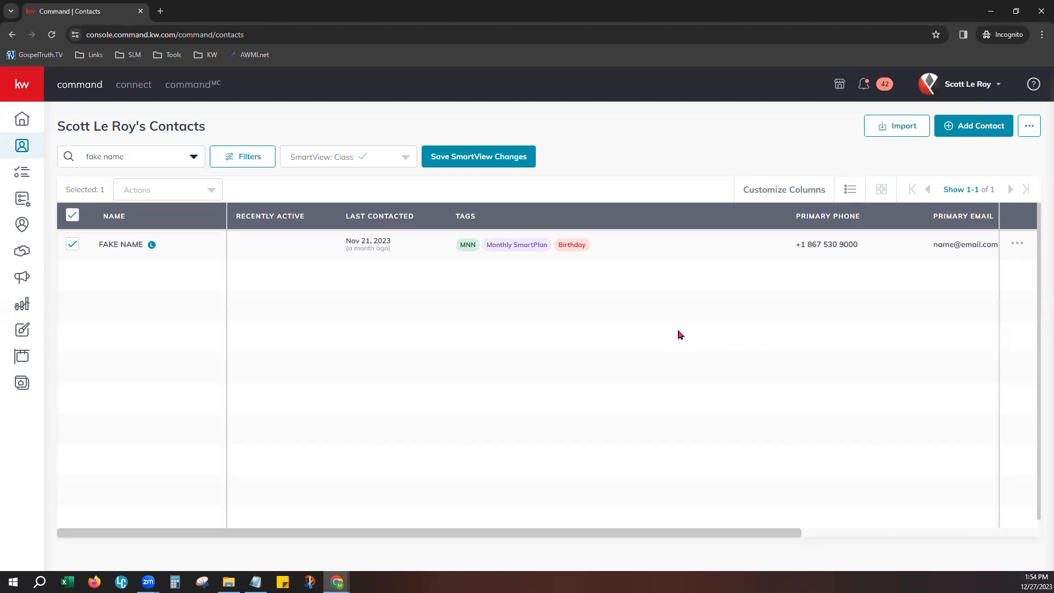
- Reapply the page size of 500 contacts and select every contact in the list again
left_click(965, 196)
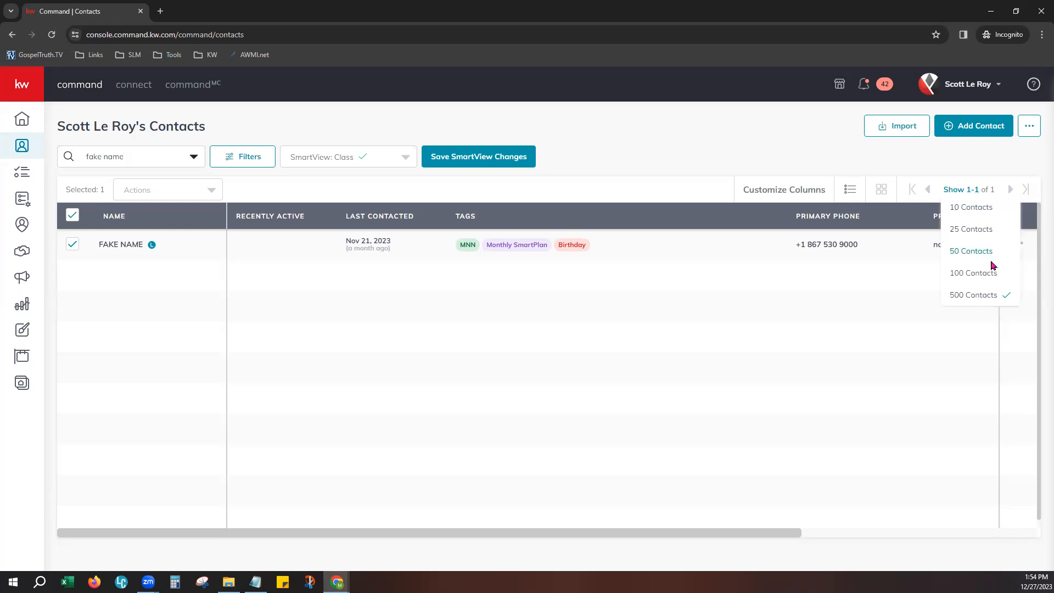
left_click(975, 296)
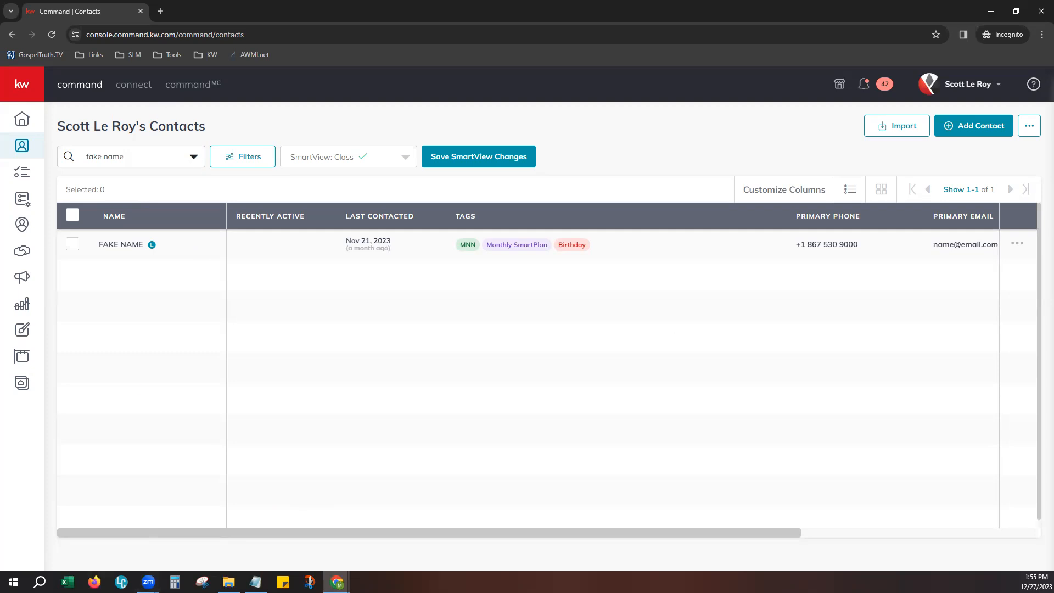
left_click(72, 215)
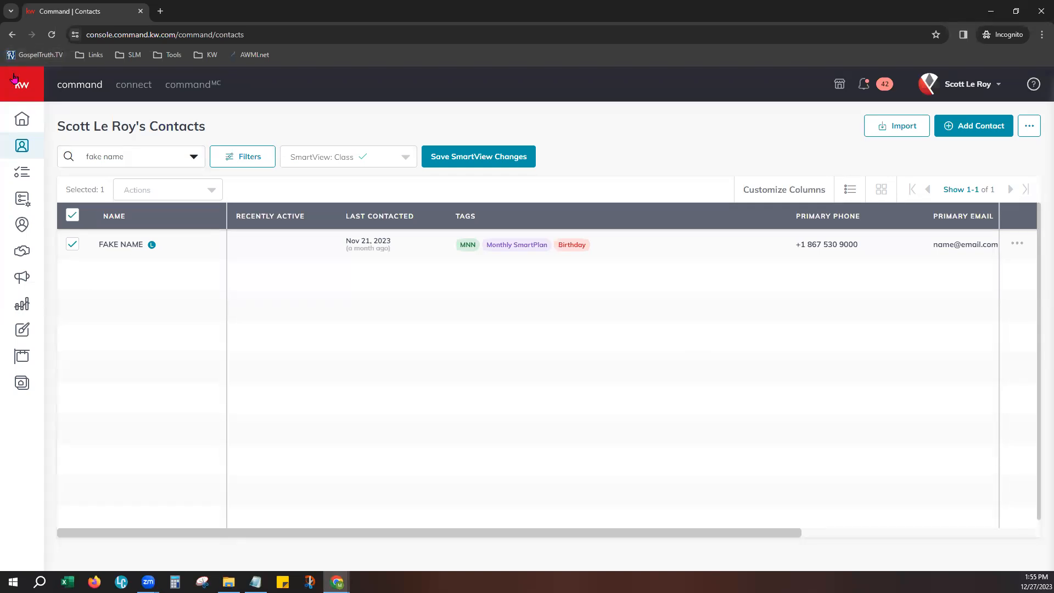
- Open the email metrics in the reports and filter them to the SmartPlans applet
mouse_move(25, 314)
left_click(52, 308)
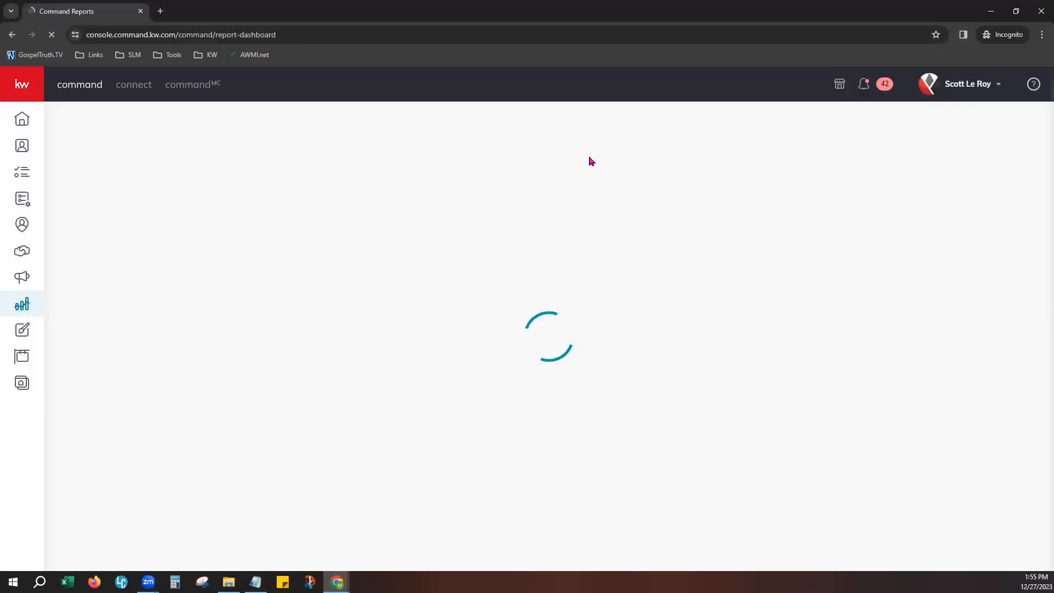
left_click(421, 123)
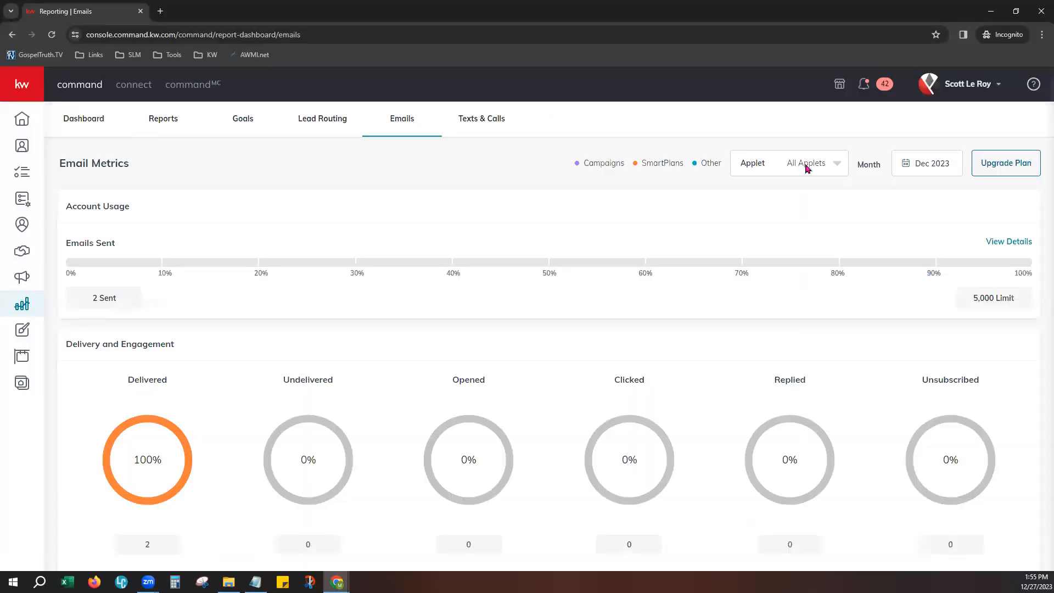
left_click(806, 169)
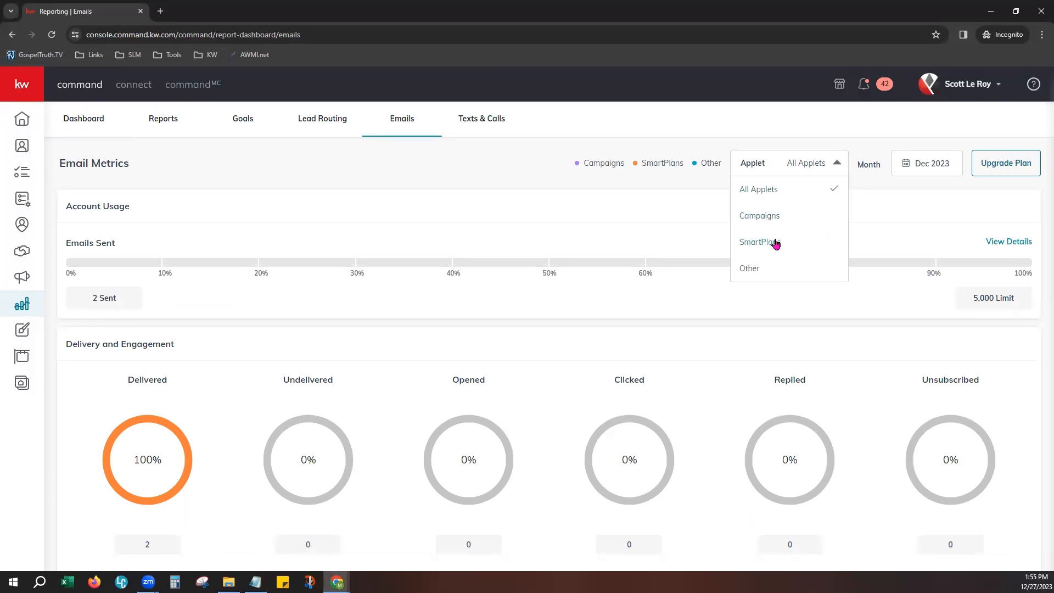
left_click(776, 244)
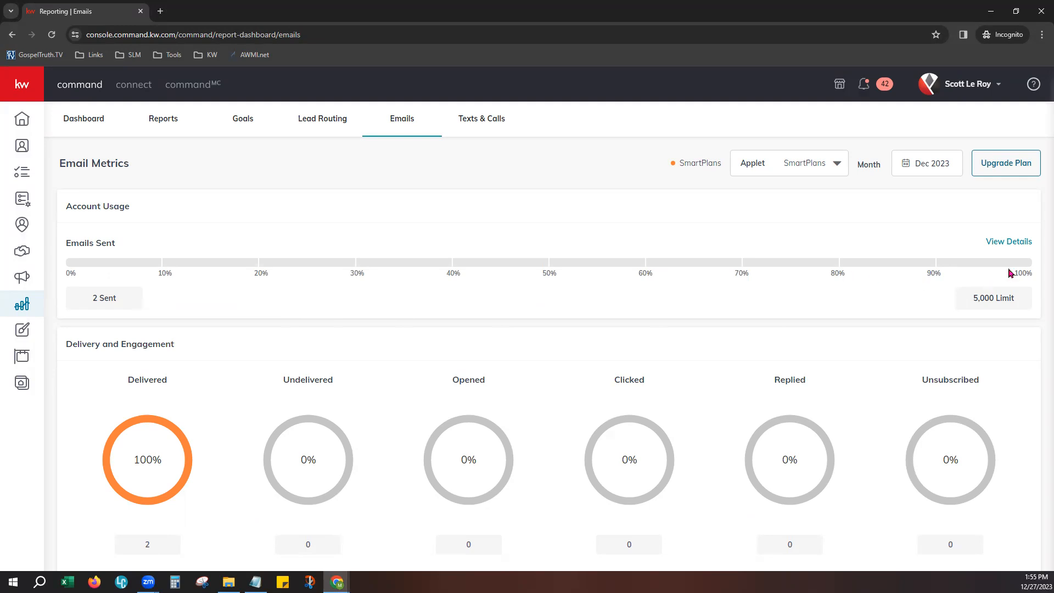
- View the details of the delivered and the unsubscribed SmartPlan emails, closing each list after reading
mouse_move(611, 366)
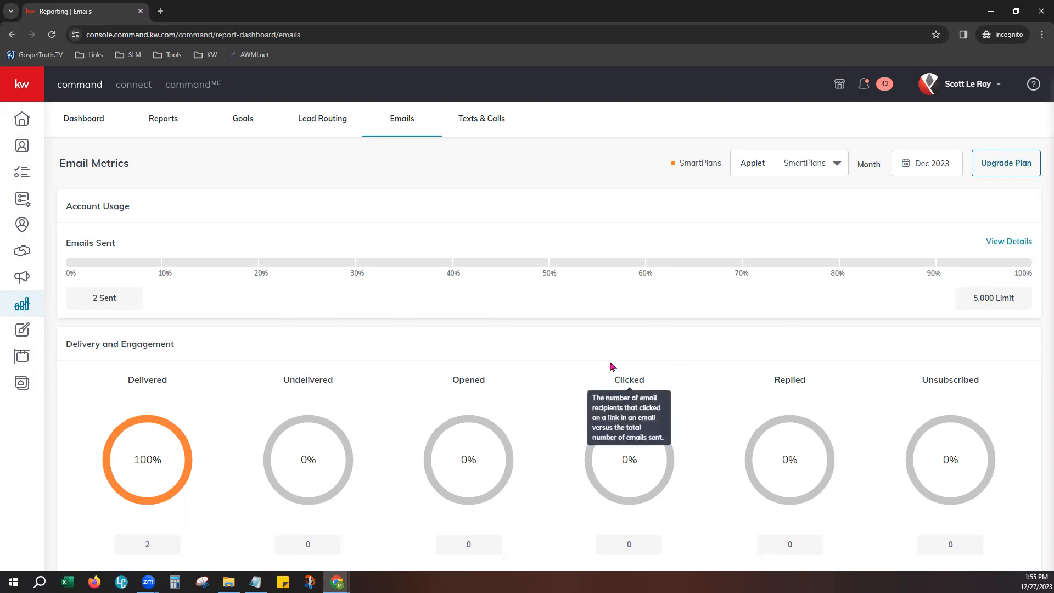
scroll(611, 366, "down", 3)
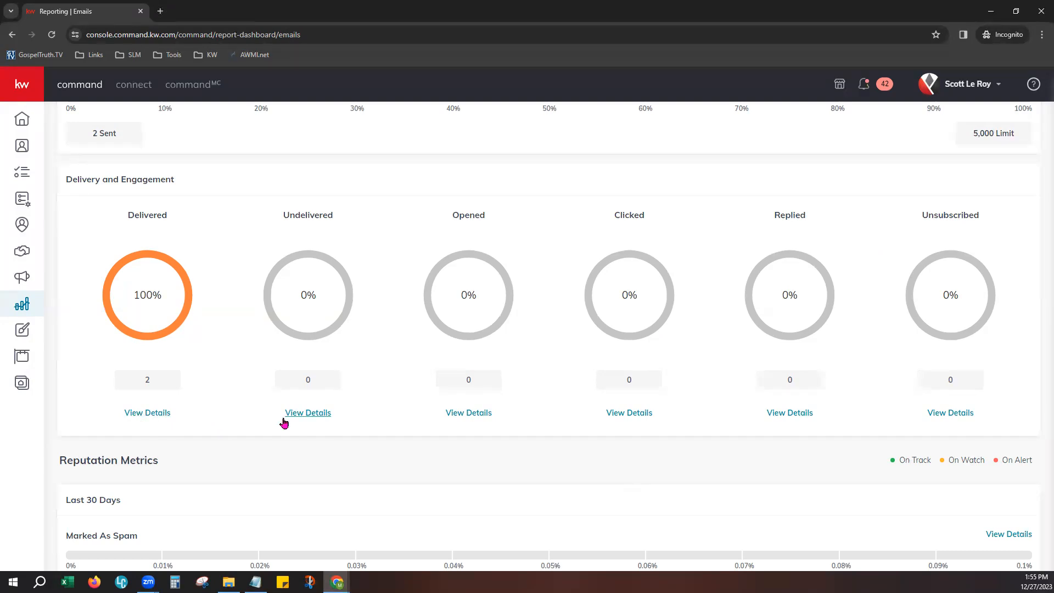
left_click(136, 414)
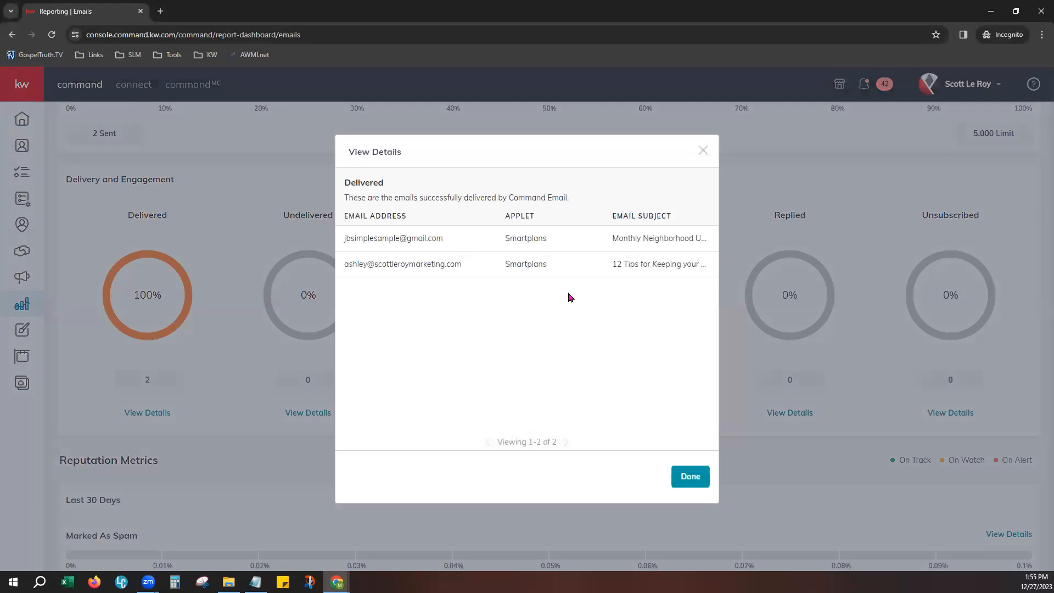
left_click(686, 483)
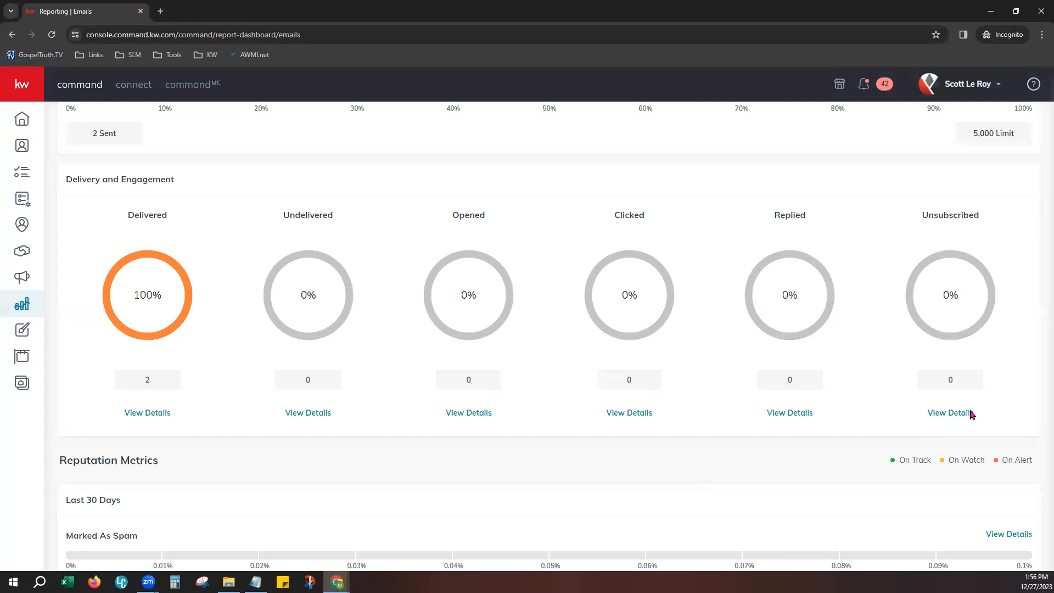
left_click(971, 415)
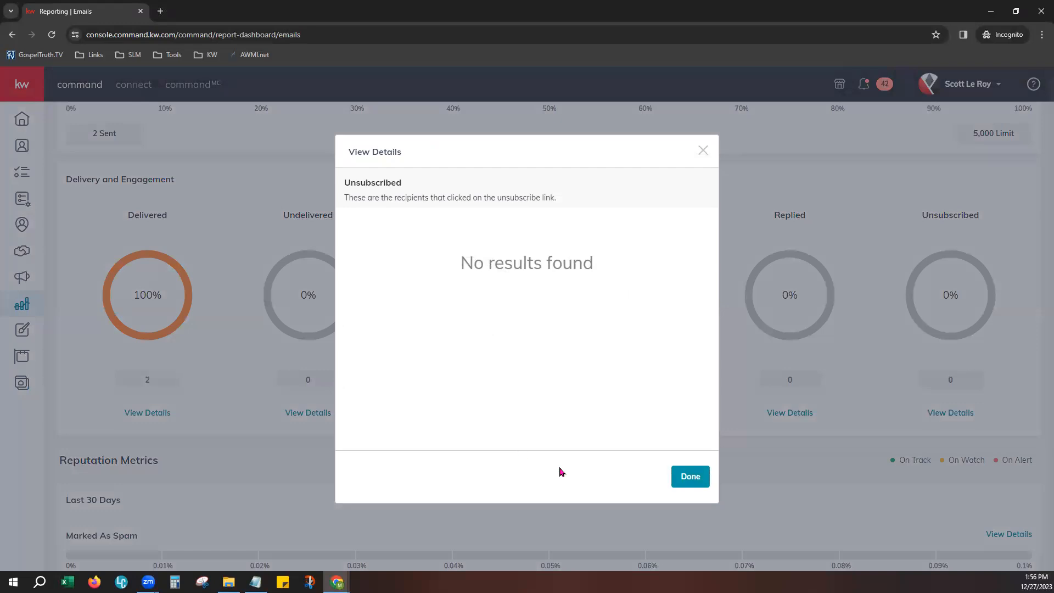
left_click(676, 478)
- Examine the email reputation metrics for the last 30 days, and open the text and call metrics
scroll(657, 474, "down", 2)
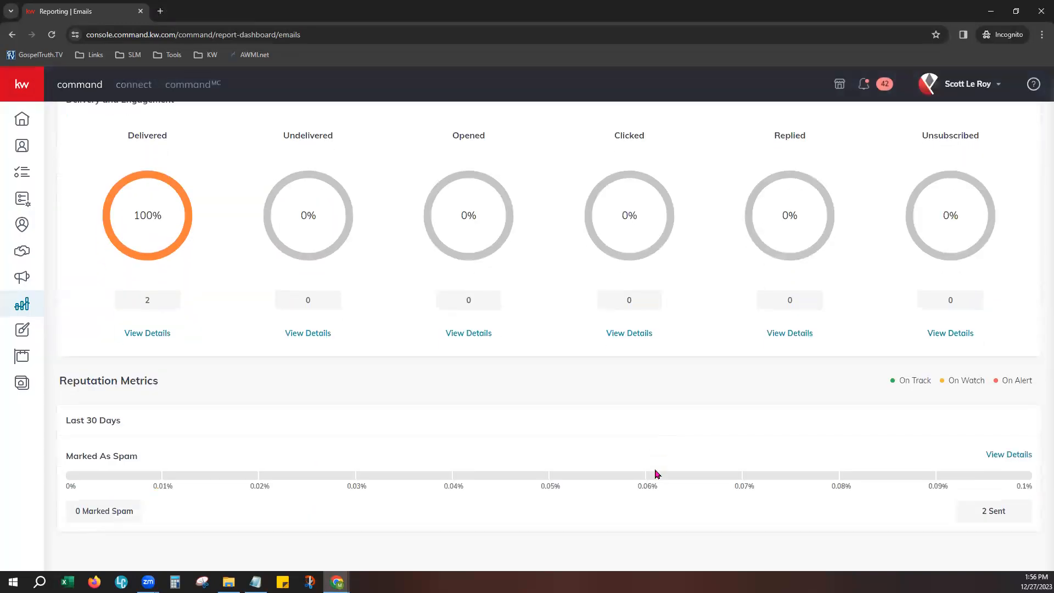
left_click_drag(63, 394, 213, 396)
left_click(321, 413)
scroll(726, 414, "up", 5)
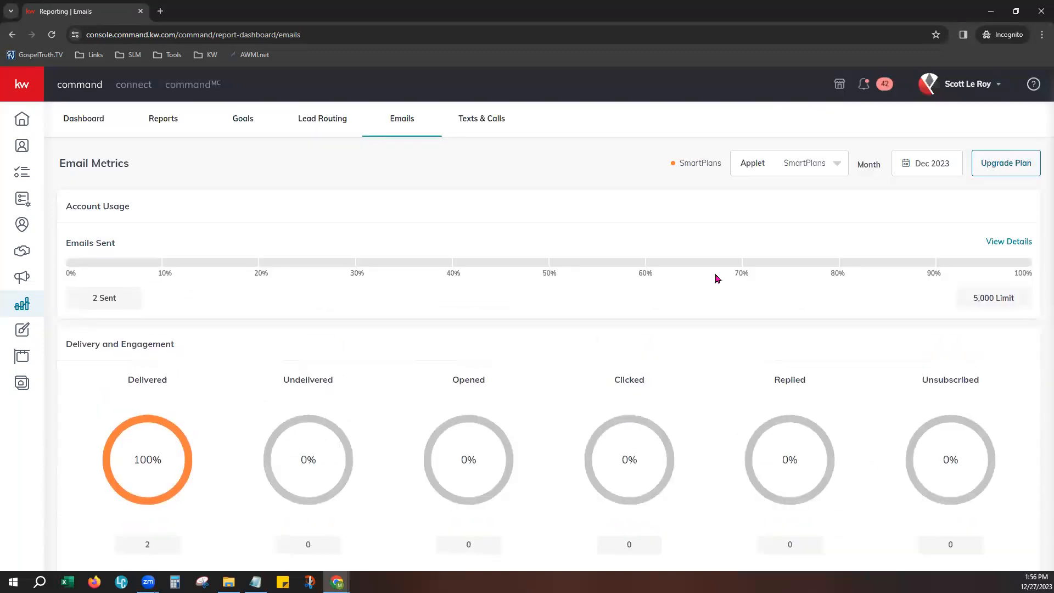
left_click(498, 121)
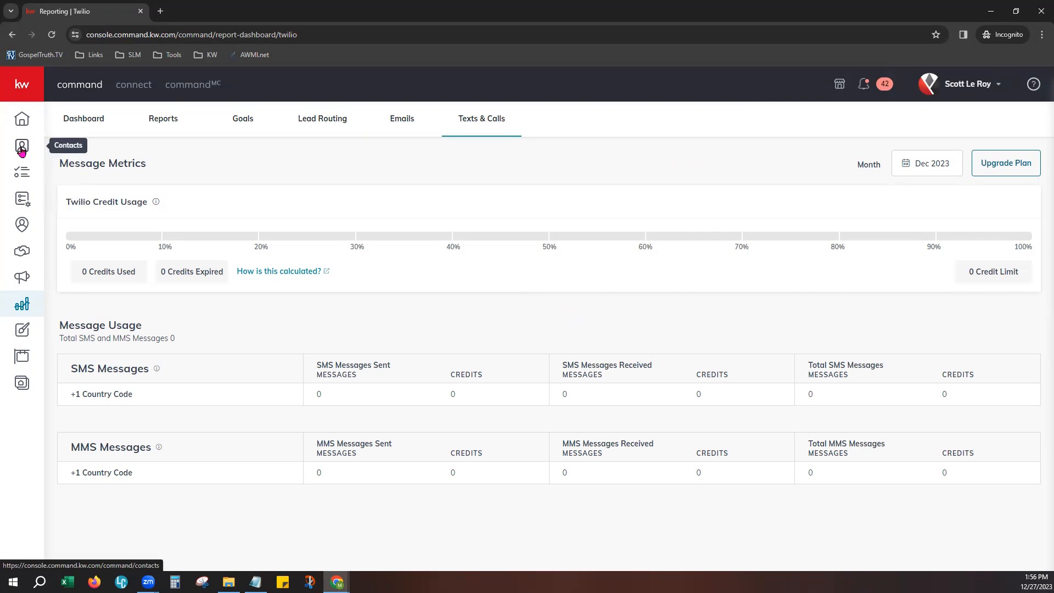
- Return to the contacts, open the listed contact's record and view its SmartPlans
left_click(21, 148)
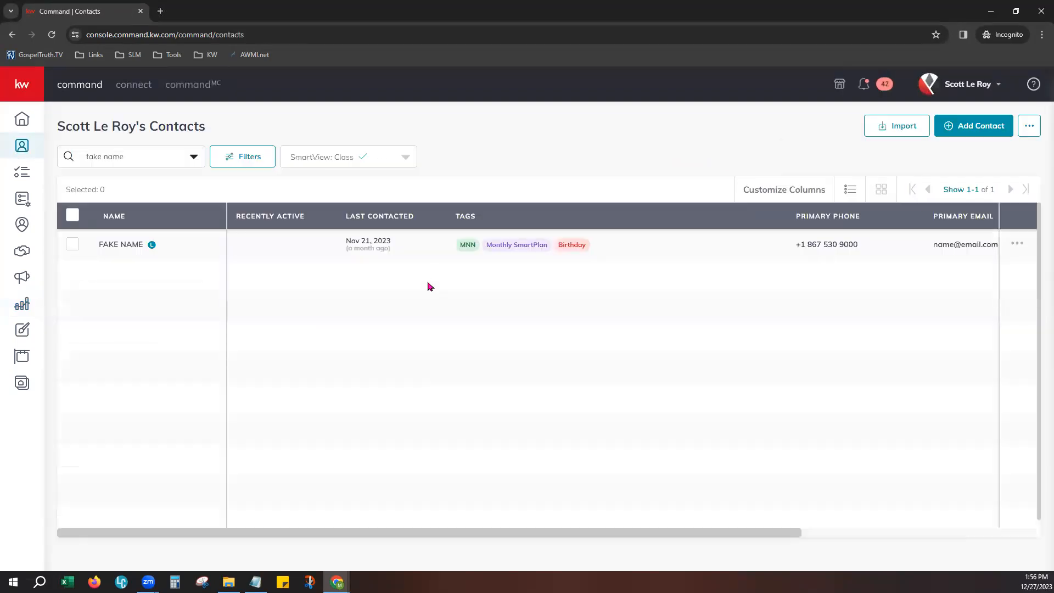
left_click(121, 245)
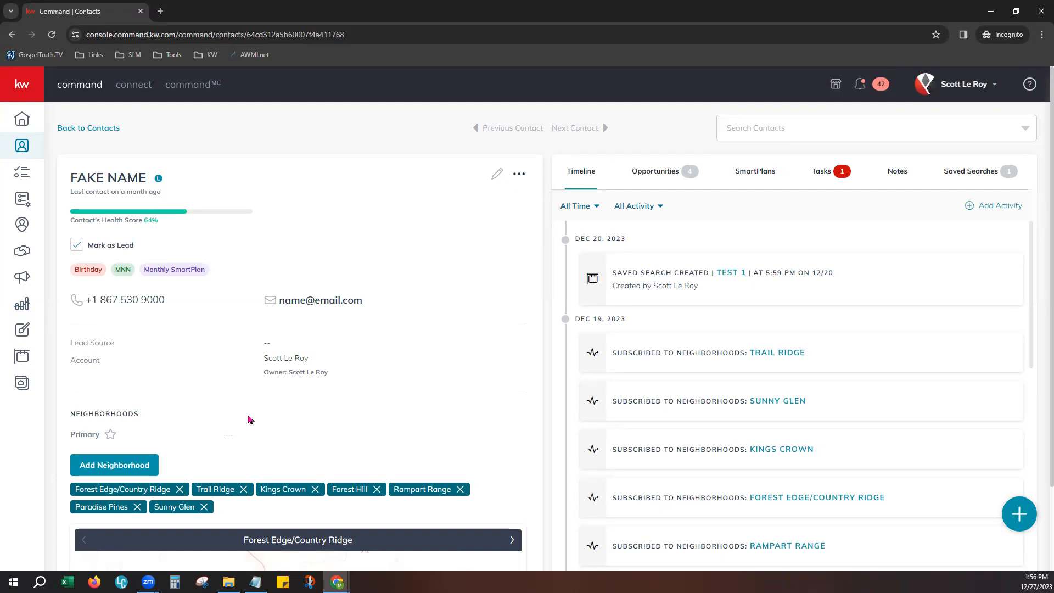
left_click(755, 172)
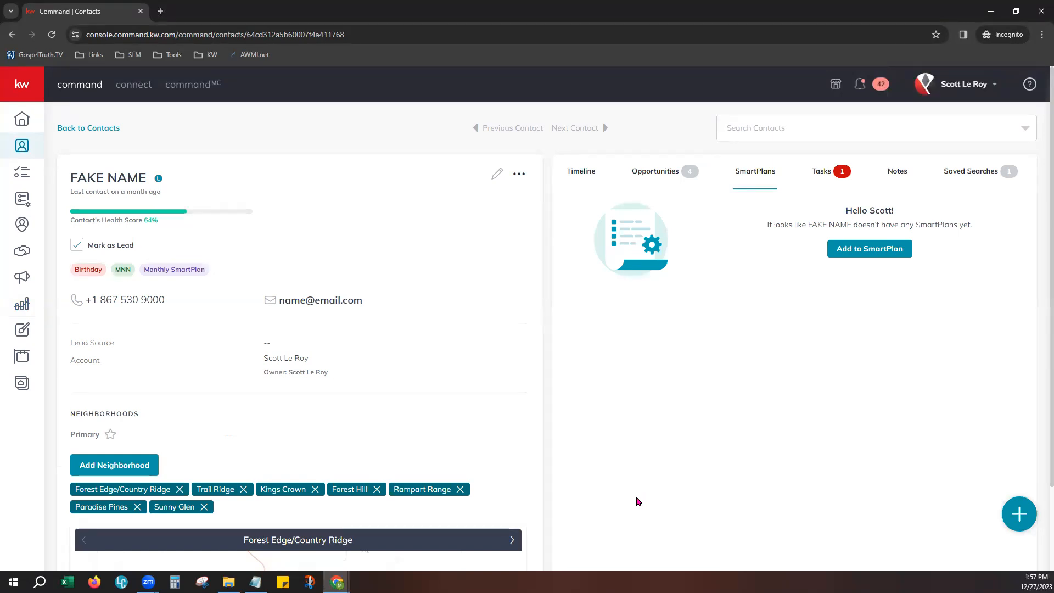
- Review the contact's timeline for the November 21, 2023 entries about the My Monthly Neighborhood Nurture SmartPlan
left_click(574, 181)
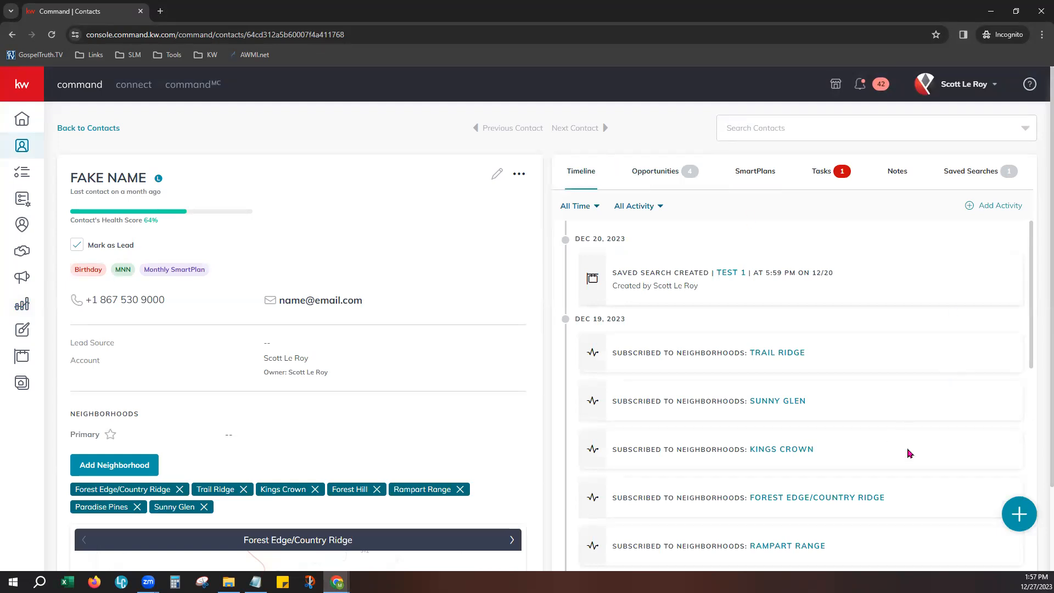
scroll(905, 447, "down", 2)
scroll(899, 443, "down", 8)
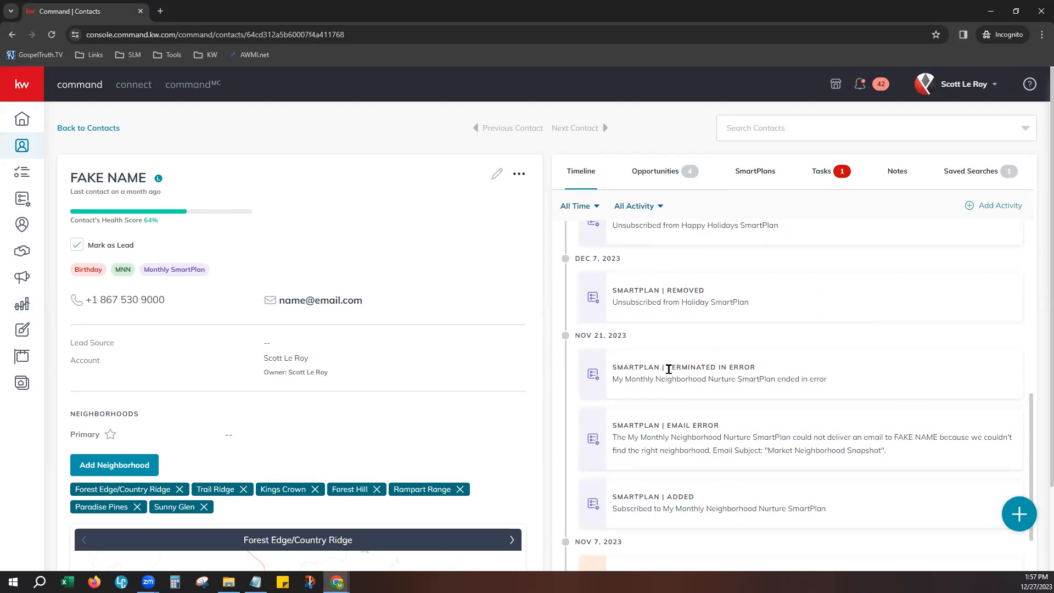
left_click_drag(666, 367, 782, 378)
scroll(758, 420, "down", 4)
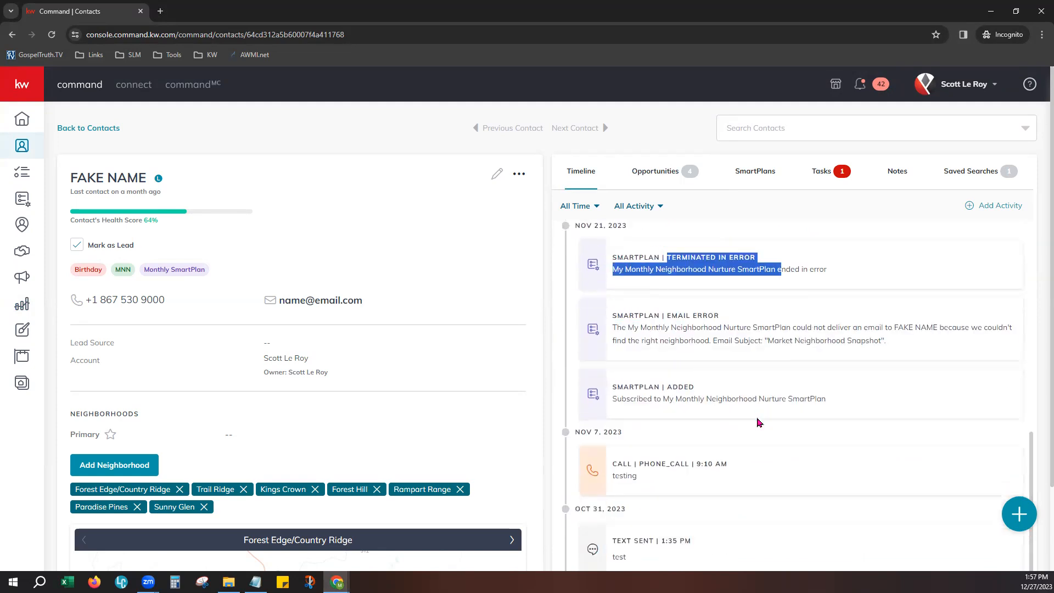
- Examine the October 13, 2023 timeline entries for the Update Our System - 2023 SmartPlan and its email delivery
scroll(758, 421, "down", 2)
scroll(786, 476, "down", 2)
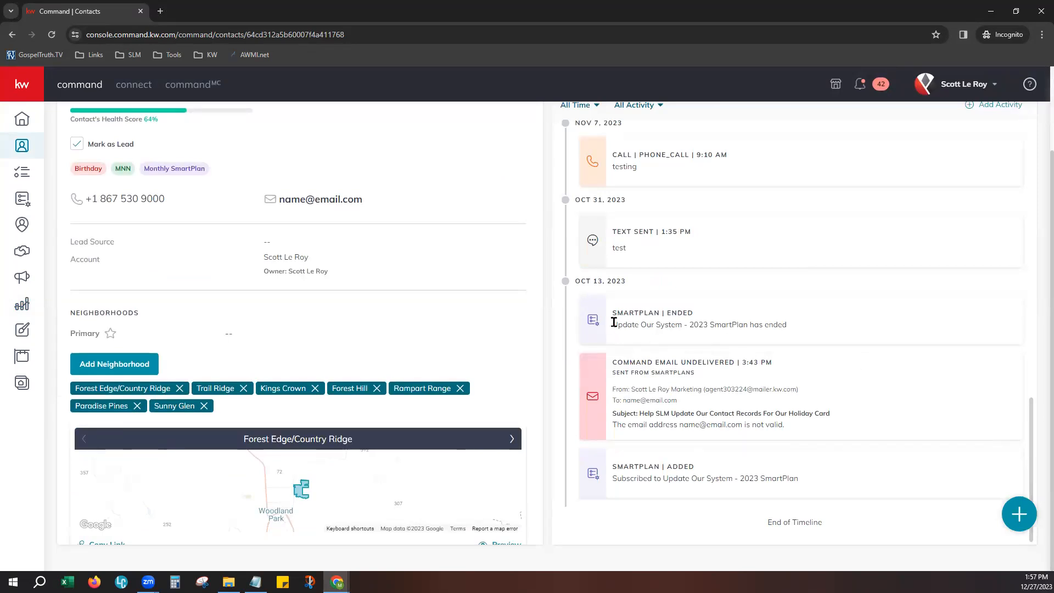
left_click_drag(613, 311, 711, 324)
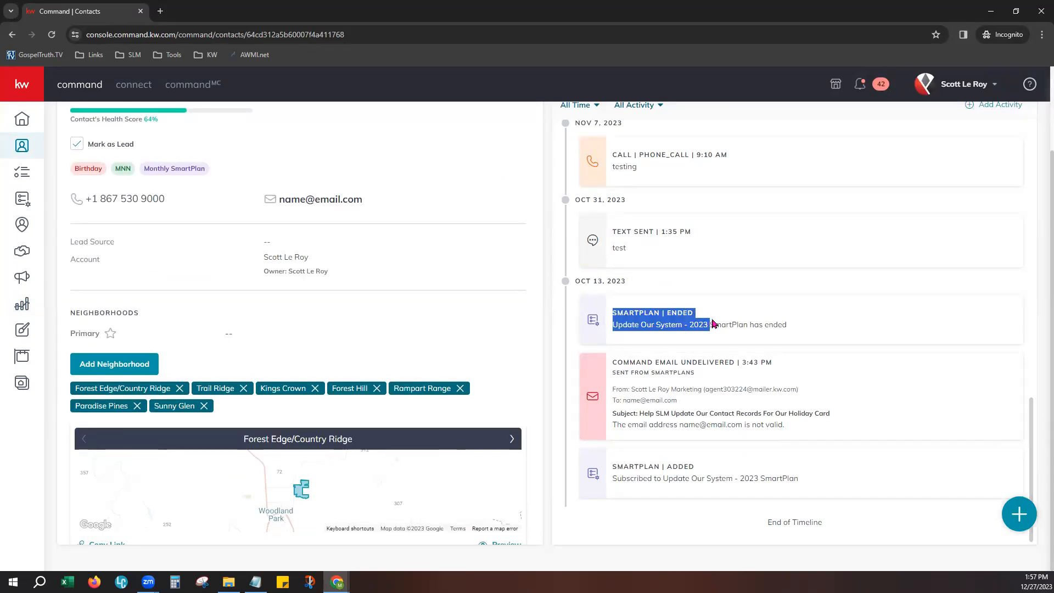
left_click_drag(612, 362, 786, 362)
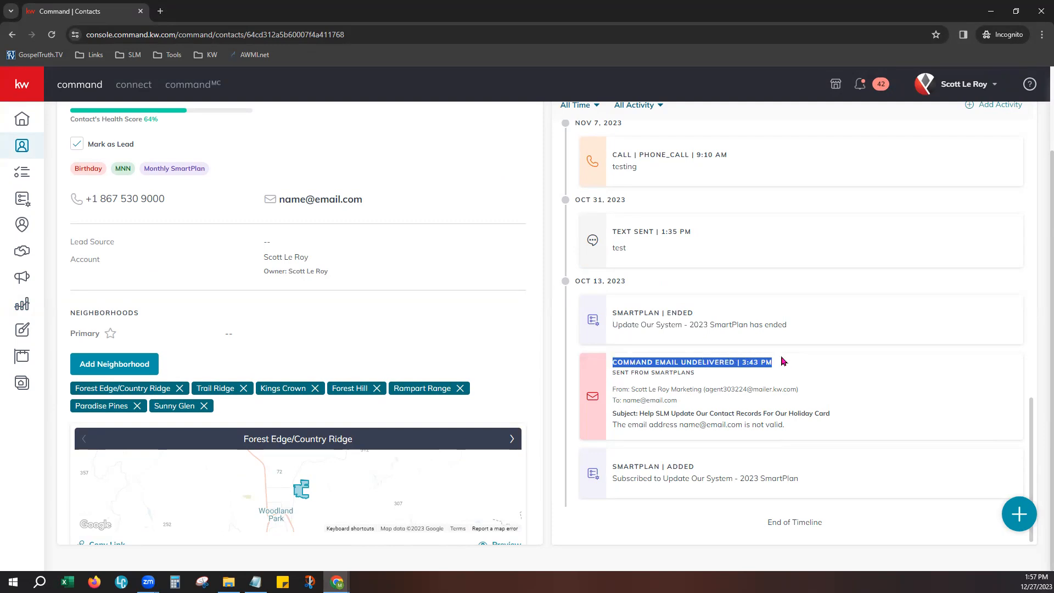
left_click_drag(679, 424, 804, 427)
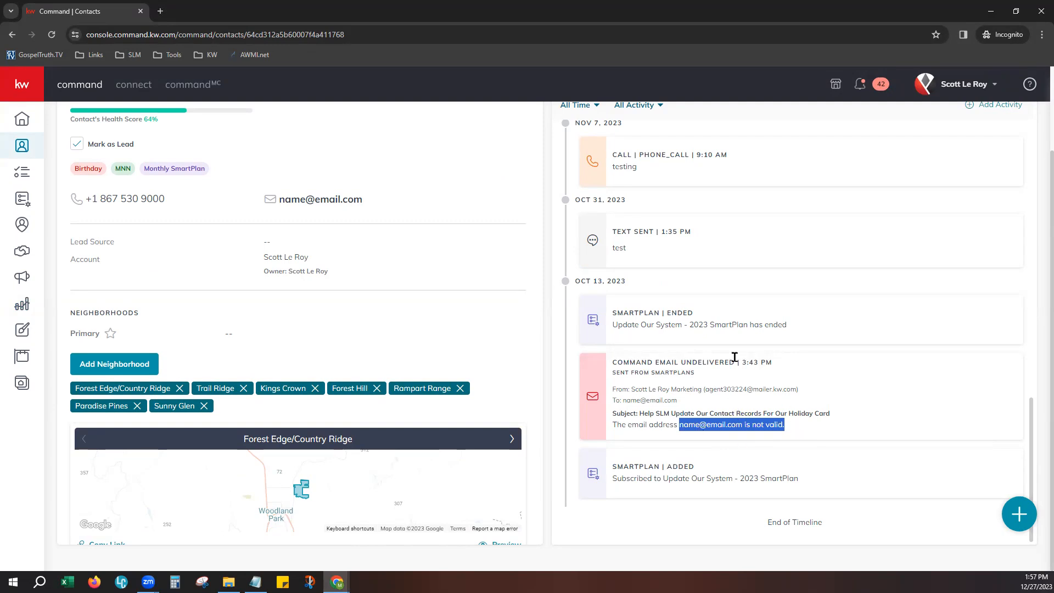
left_click(816, 393)
scroll(818, 393, "up", 5)
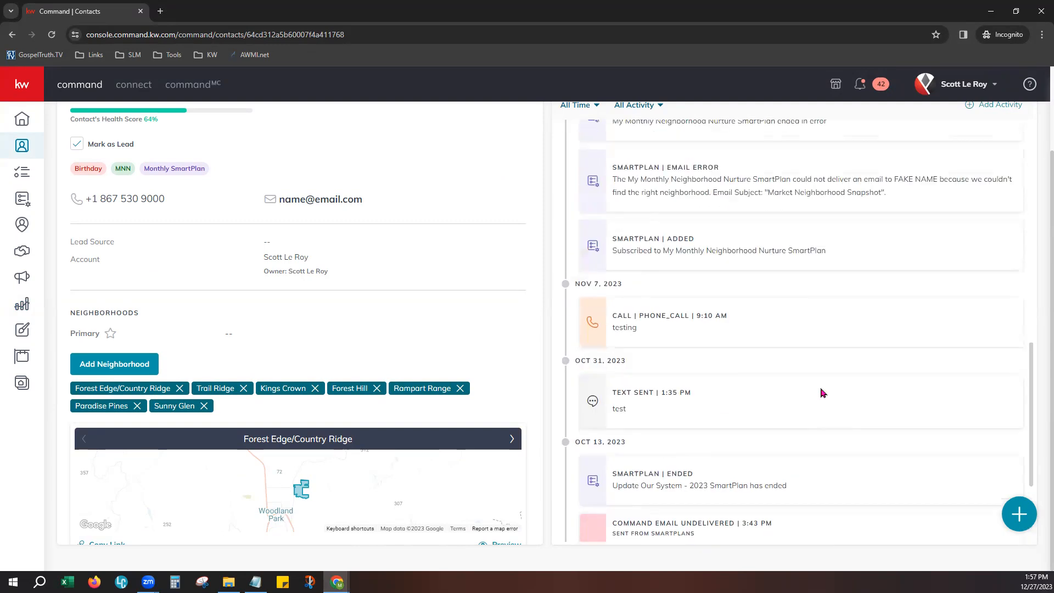
scroll(816, 360, "up", 10)
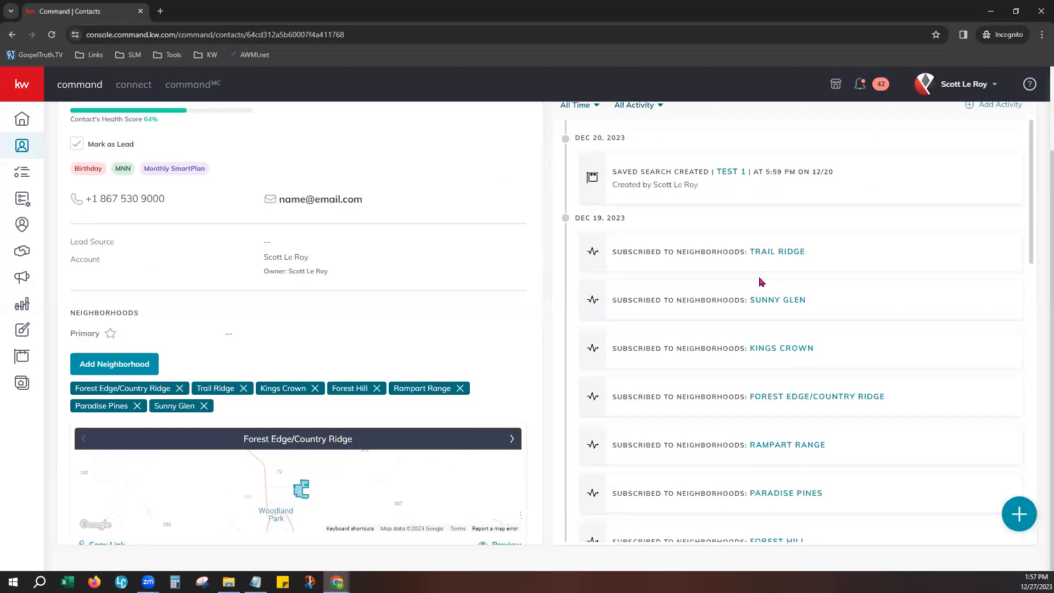
scroll(746, 267, "up", 3)
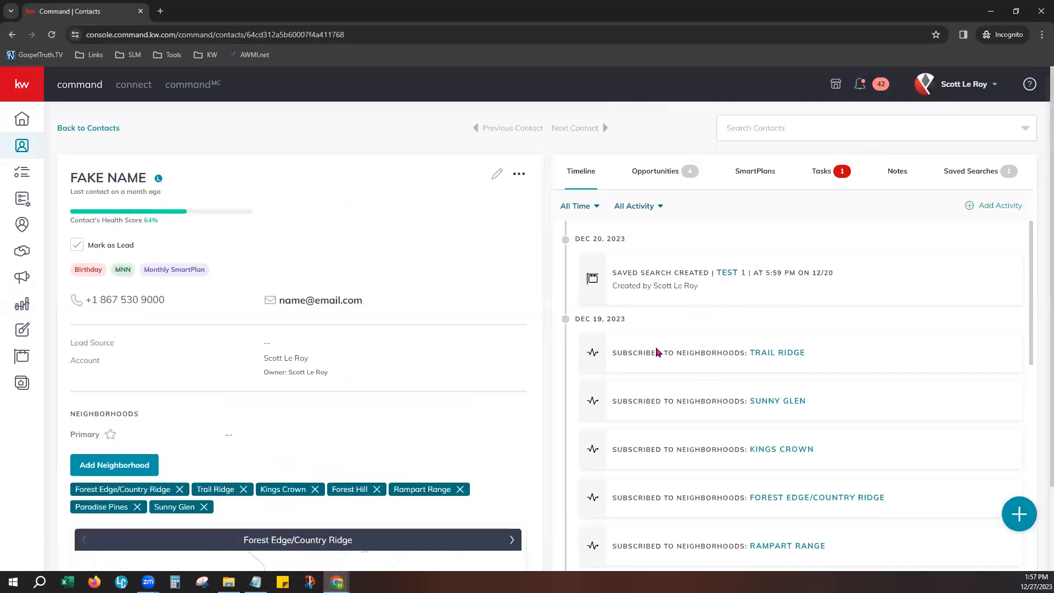